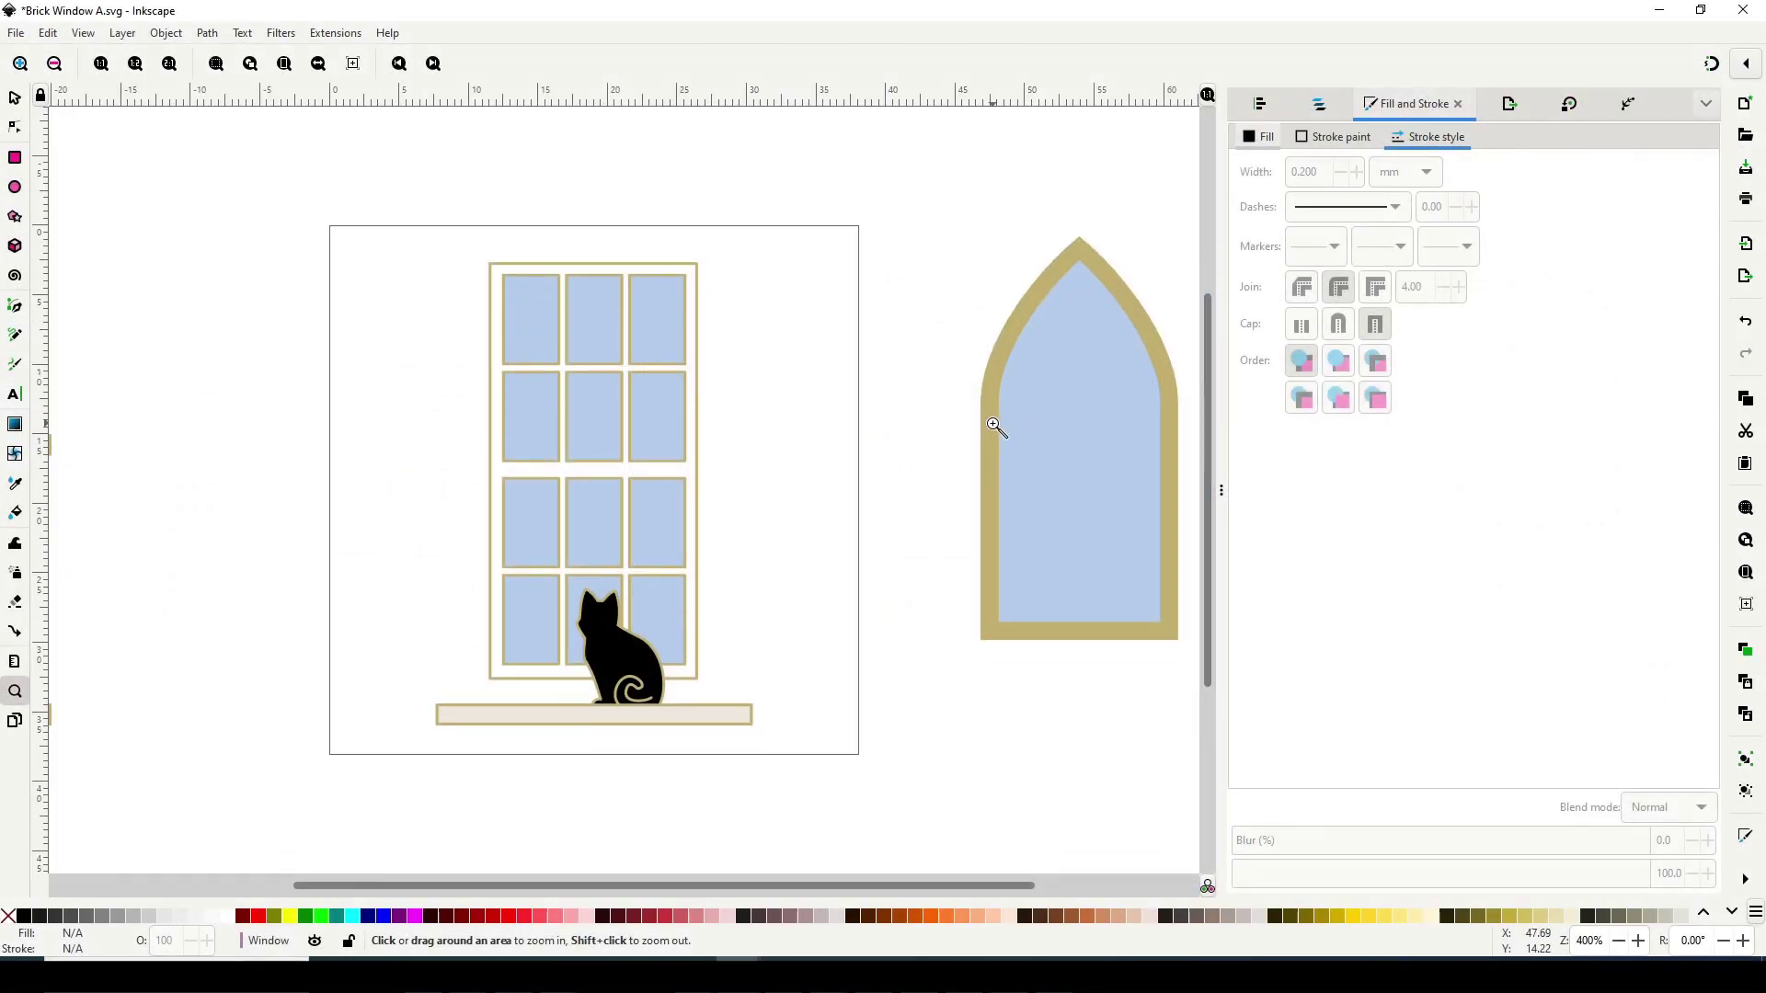
Centre the window, sill and cat horizontally on the page as one group
click(15, 98)
drag(404, 241, 796, 743)
click(1260, 104)
click(1322, 278)
click(787, 377)
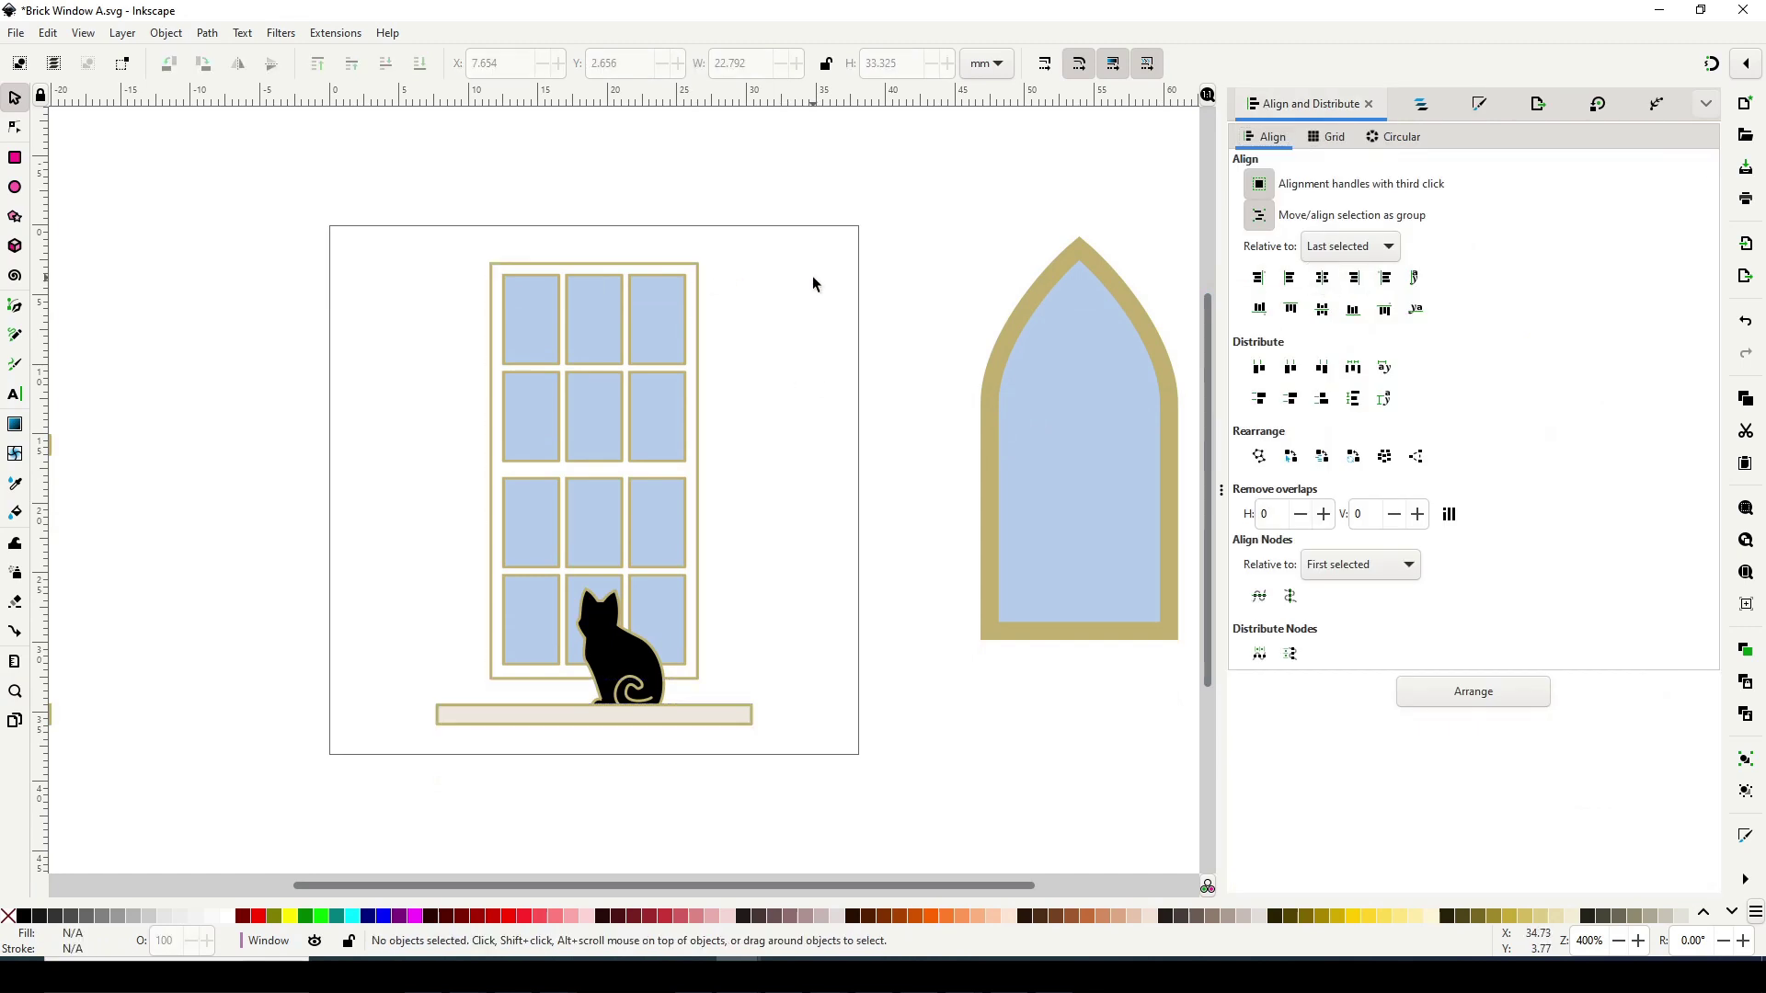
Duplicate the window's outer frame and enlarge the copy to about 17.2 × 33.3 mm, reaching down to the sill
click(704, 284)
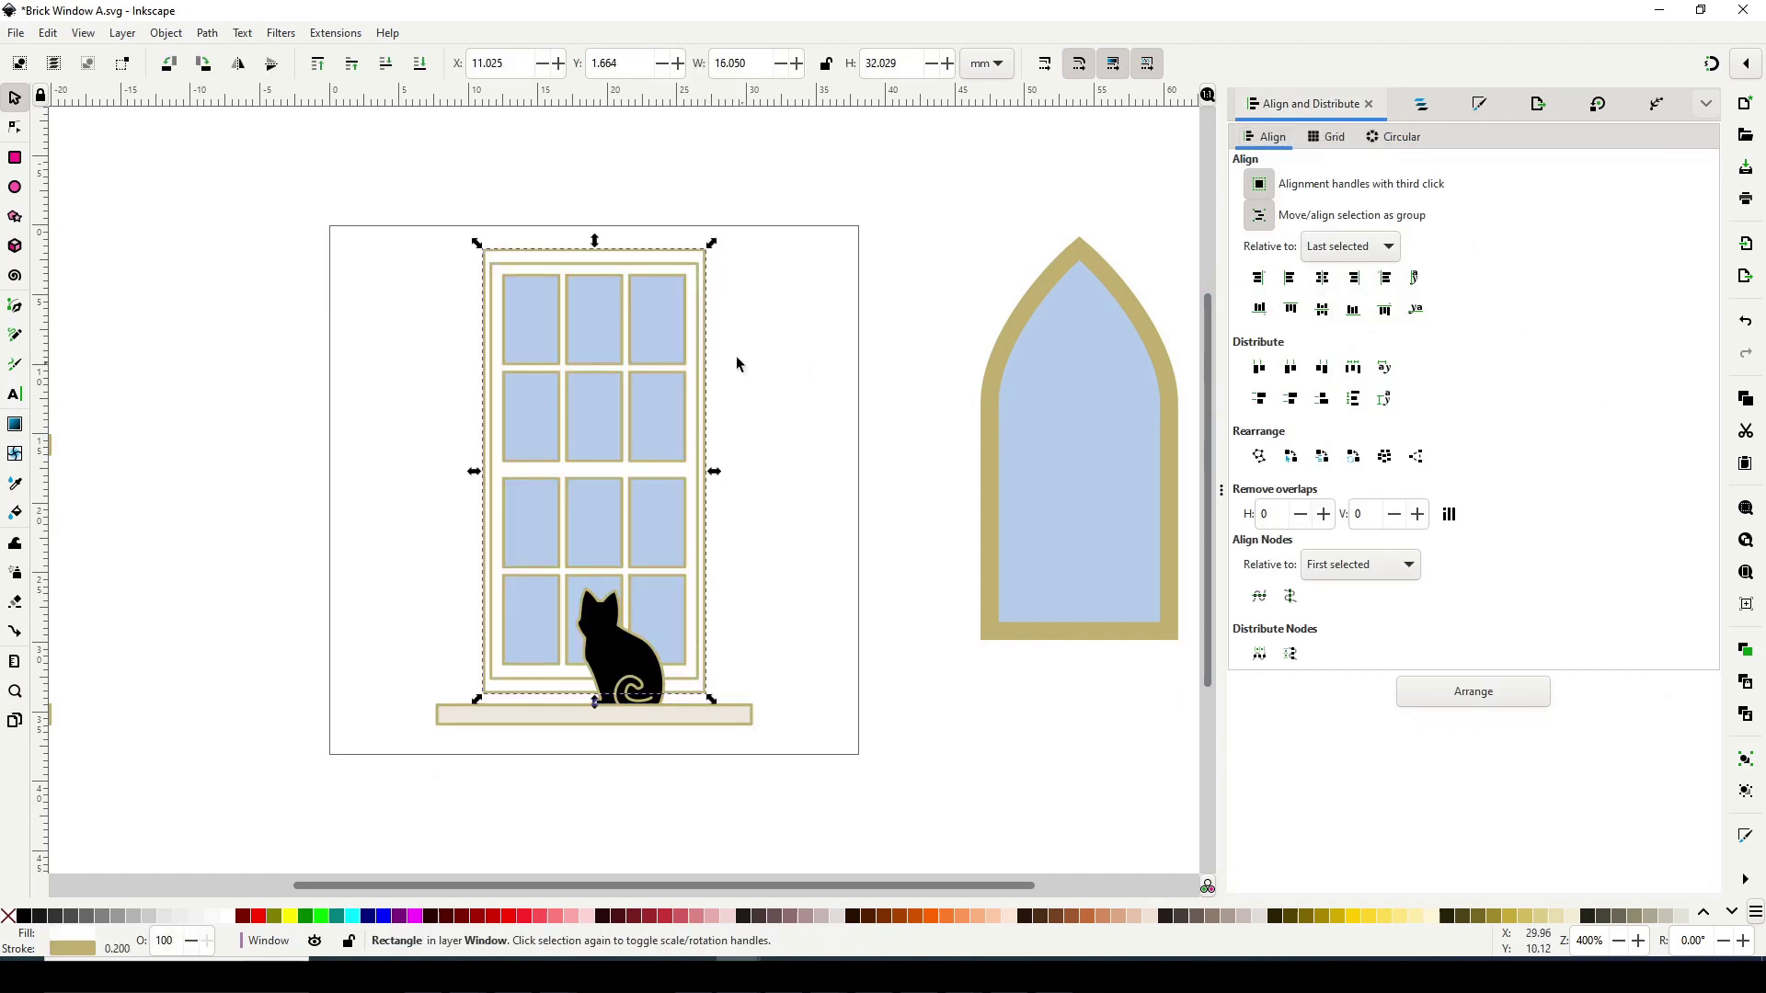
drag(594, 701, 598, 723)
click(835, 480)
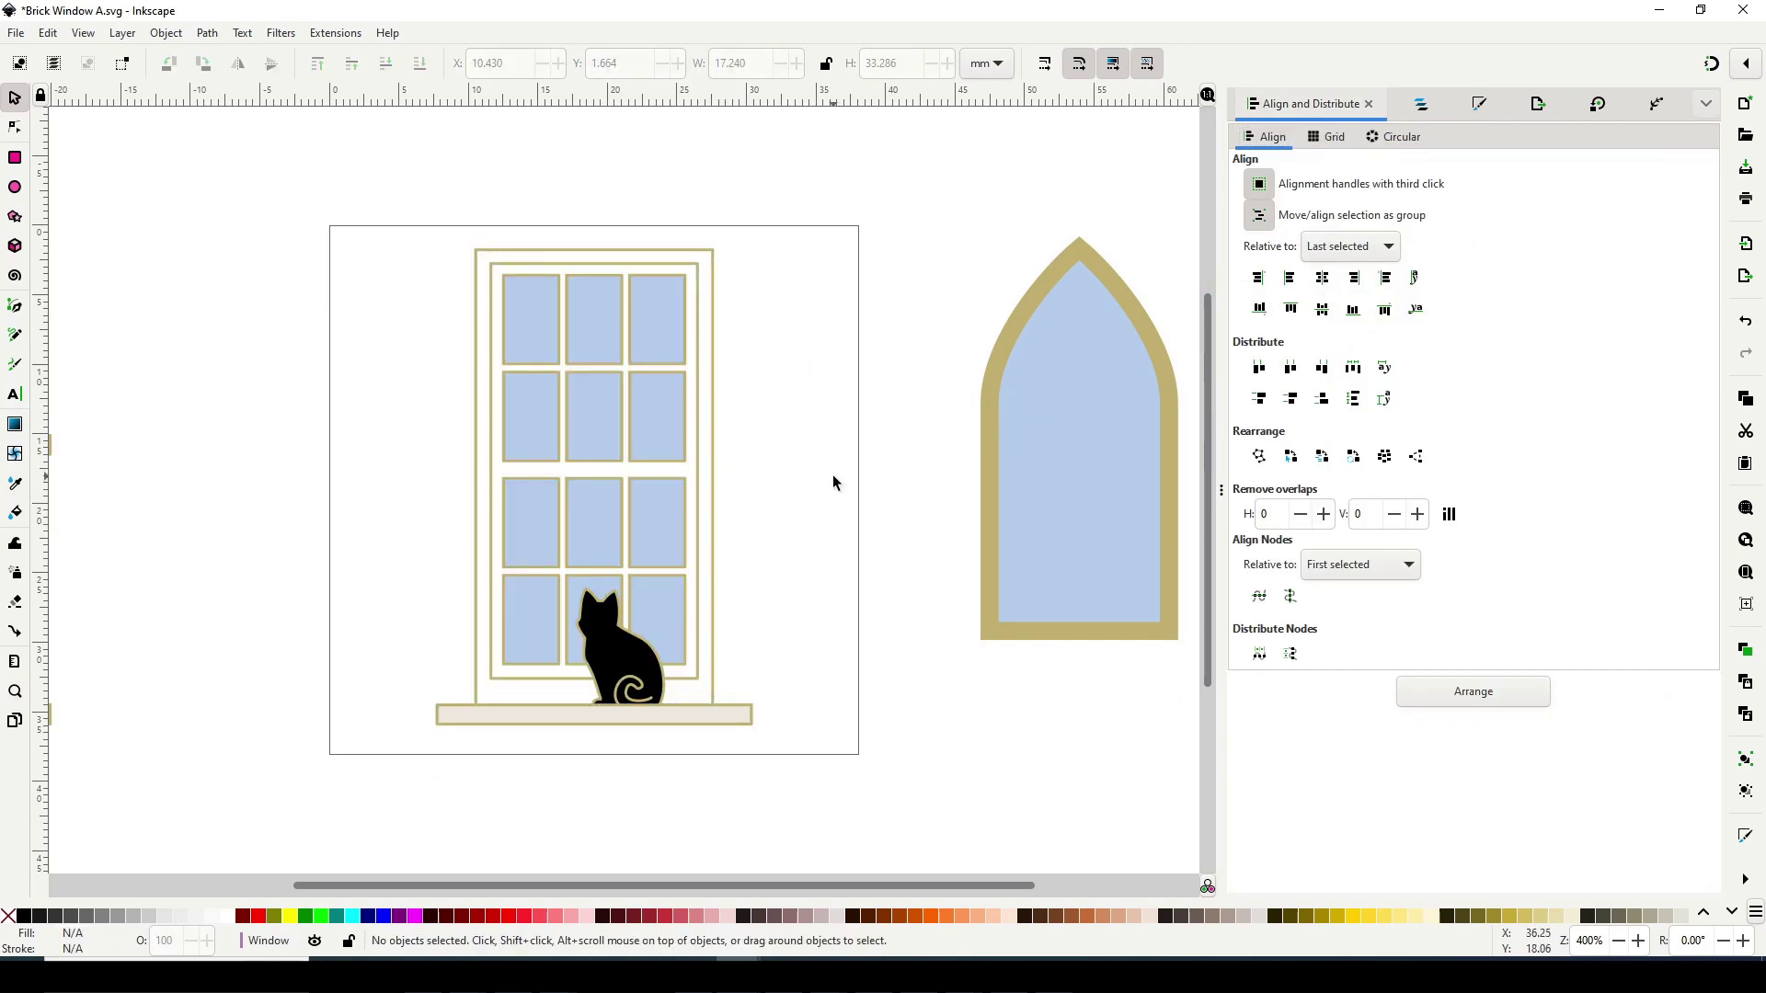
Change the fill of the window sill to white
click(732, 715)
click(1479, 104)
click(1497, 541)
click(825, 593)
Scale the window frames and panes down to about 16.2 mm wide and fit the outer frame's bottom edge to the sill
drag(756, 210, 412, 704)
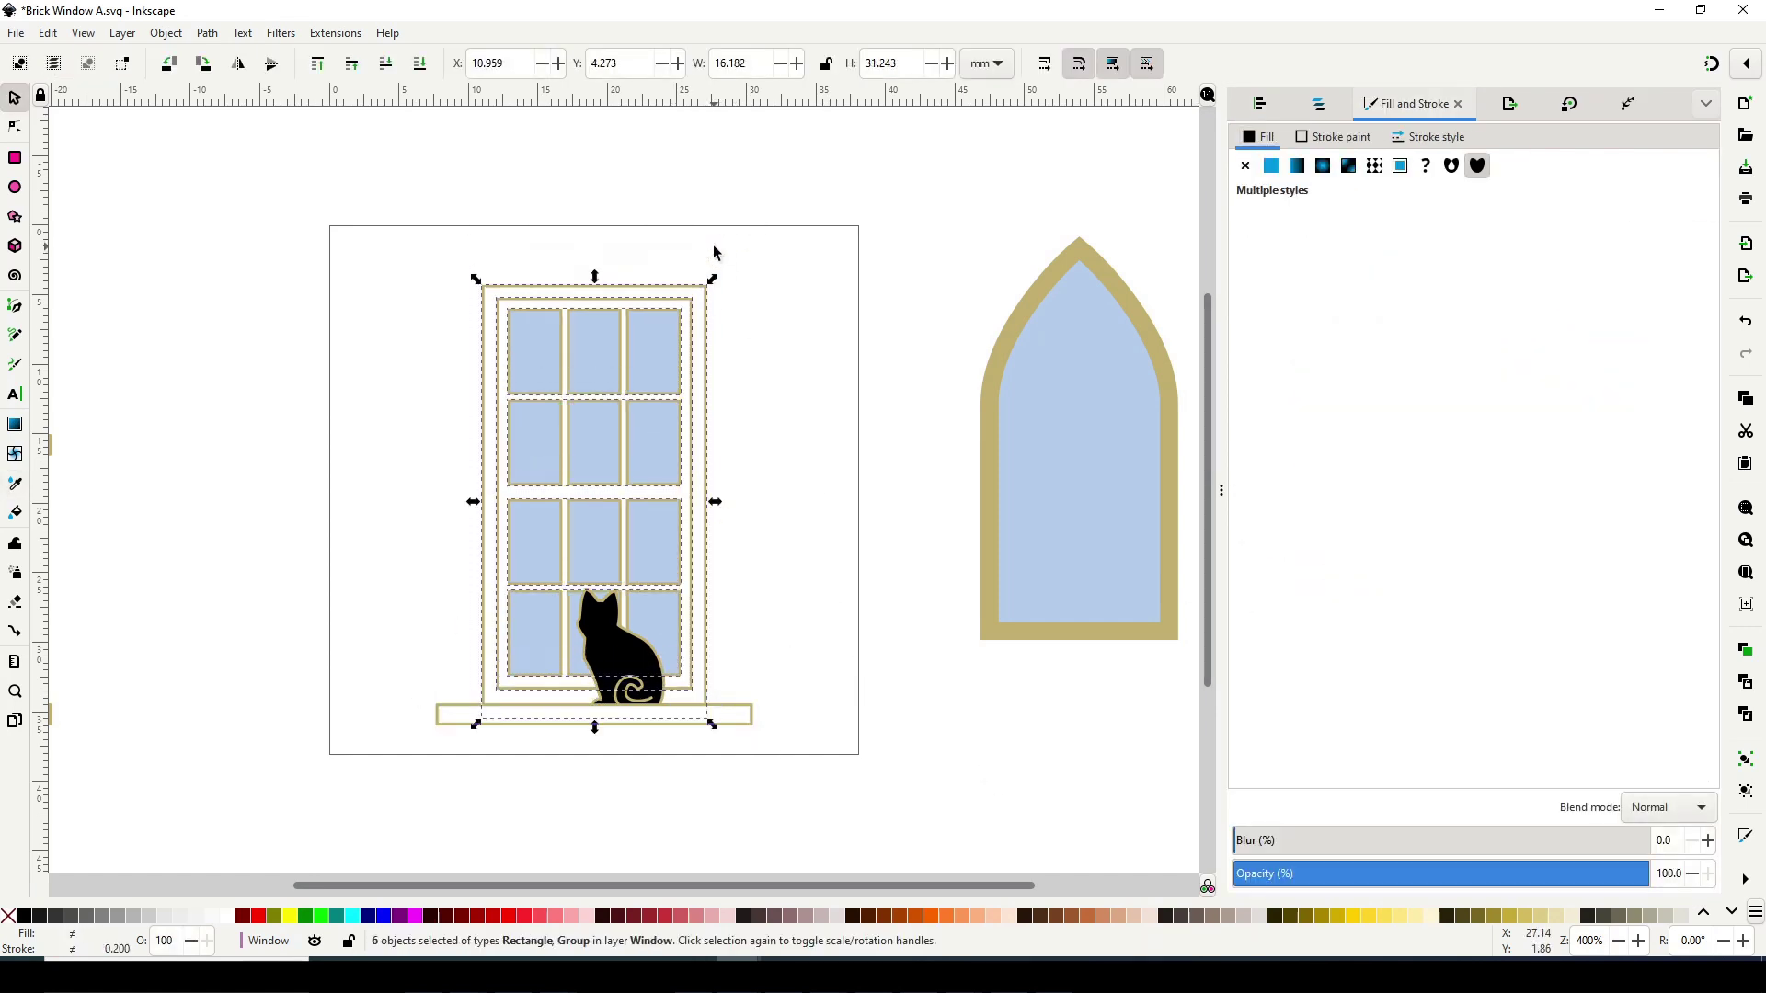
click(796, 535)
drag(770, 252, 417, 543)
shift+click(651, 556)
shift+click(670, 602)
shift+click(689, 607)
shift+click(705, 607)
scroll(626, 687, up, 3)
drag(756, 488, 760, 481)
Shift the cat slightly to the right along the sill and turn on snapping
click(615, 591)
mouse_move(615, 592)
mouse_down()
mouse_move(758, 591)
mouse_move(640, 603)
mouse_up()
key(Escape)
key(minus)
key(minus)
key(minus)
drag(1201, 427, 1183, 374)
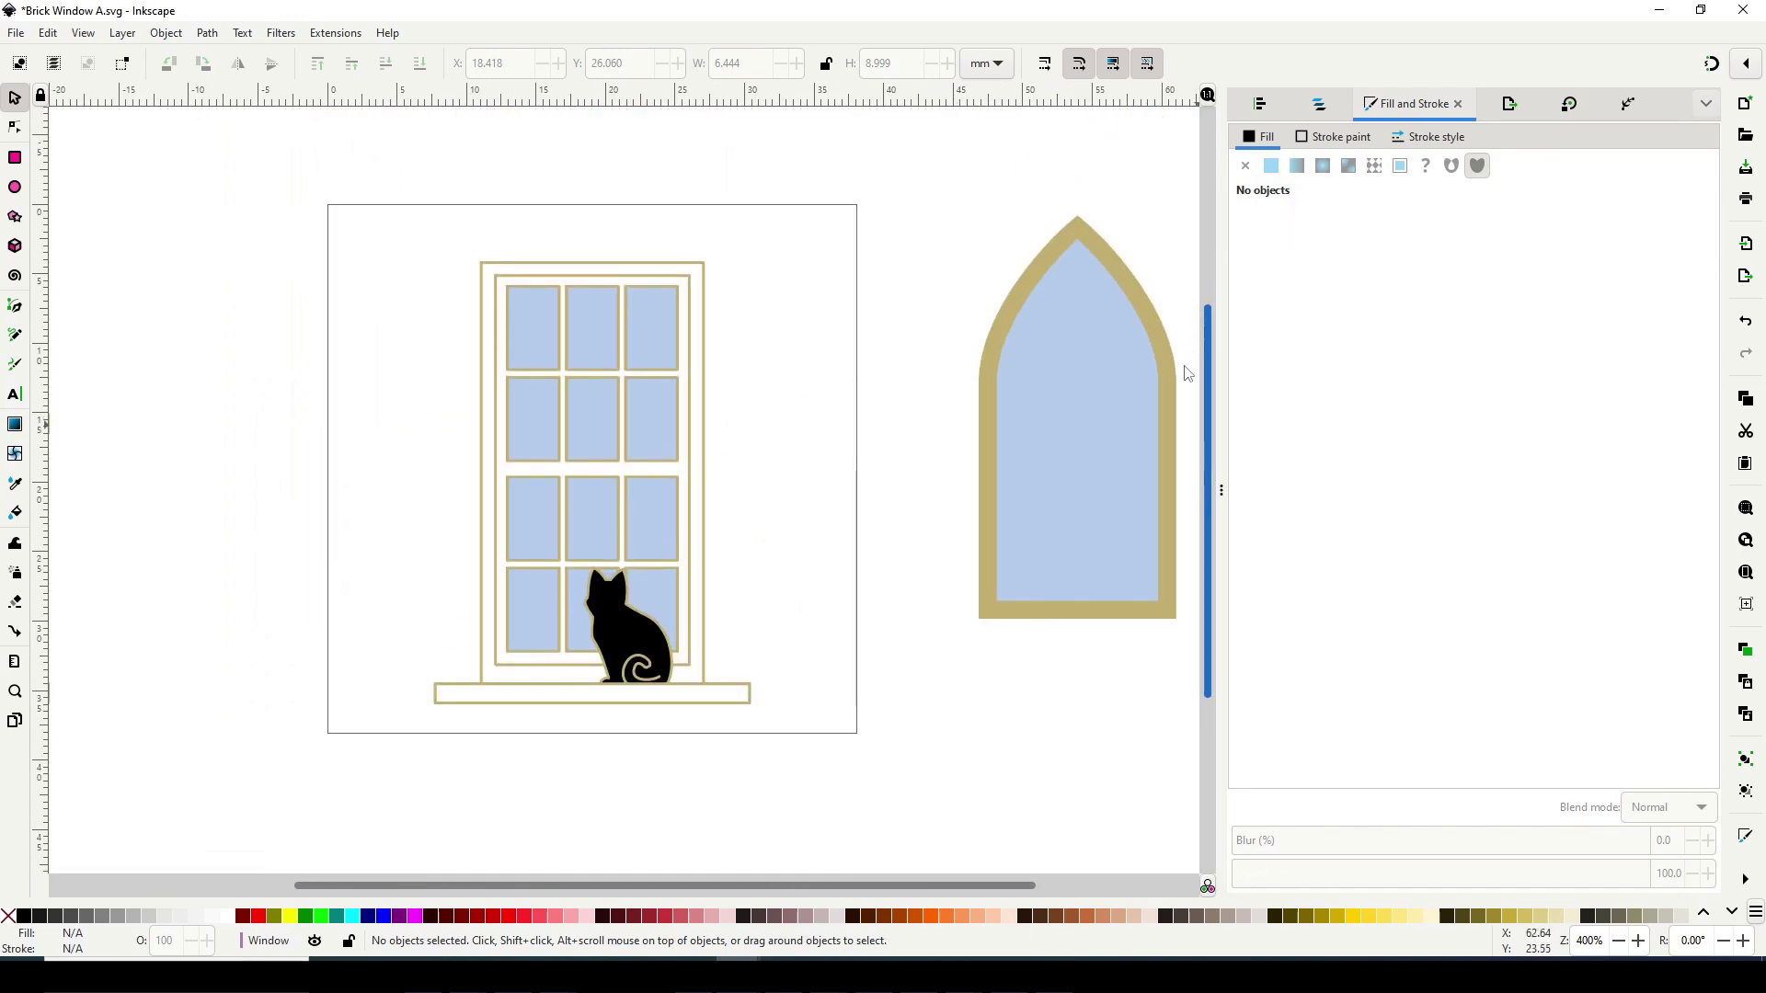
click(1712, 64)
click(481, 679)
right_click(701, 504)
click(767, 593)
click(1462, 349)
click(1628, 372)
click(1475, 410)
drag(713, 473, 389, 478)
click(769, 390)
click(424, 412)
key(Delete)
Convert the white copy of the outer frame to a path and halve its width by moving two corner nodes to the window's centre
click(529, 453)
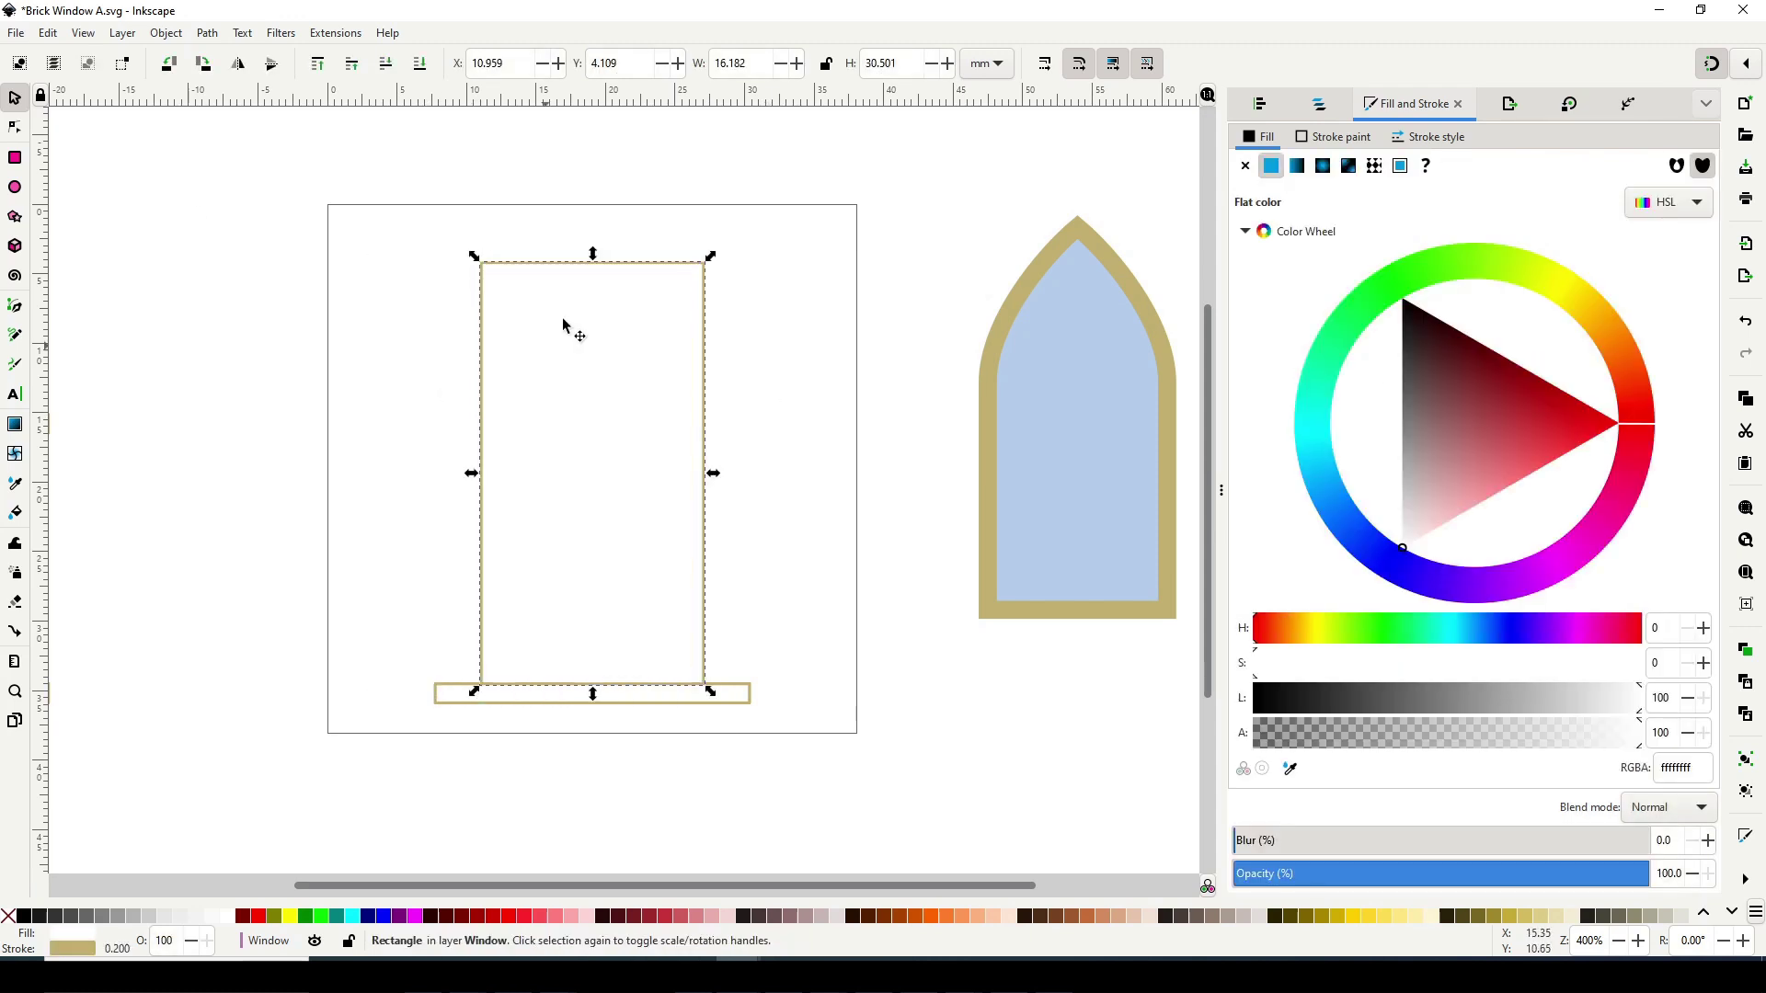
click(15, 127)
click(207, 33)
click(245, 56)
click(646, 263)
click(20, 63)
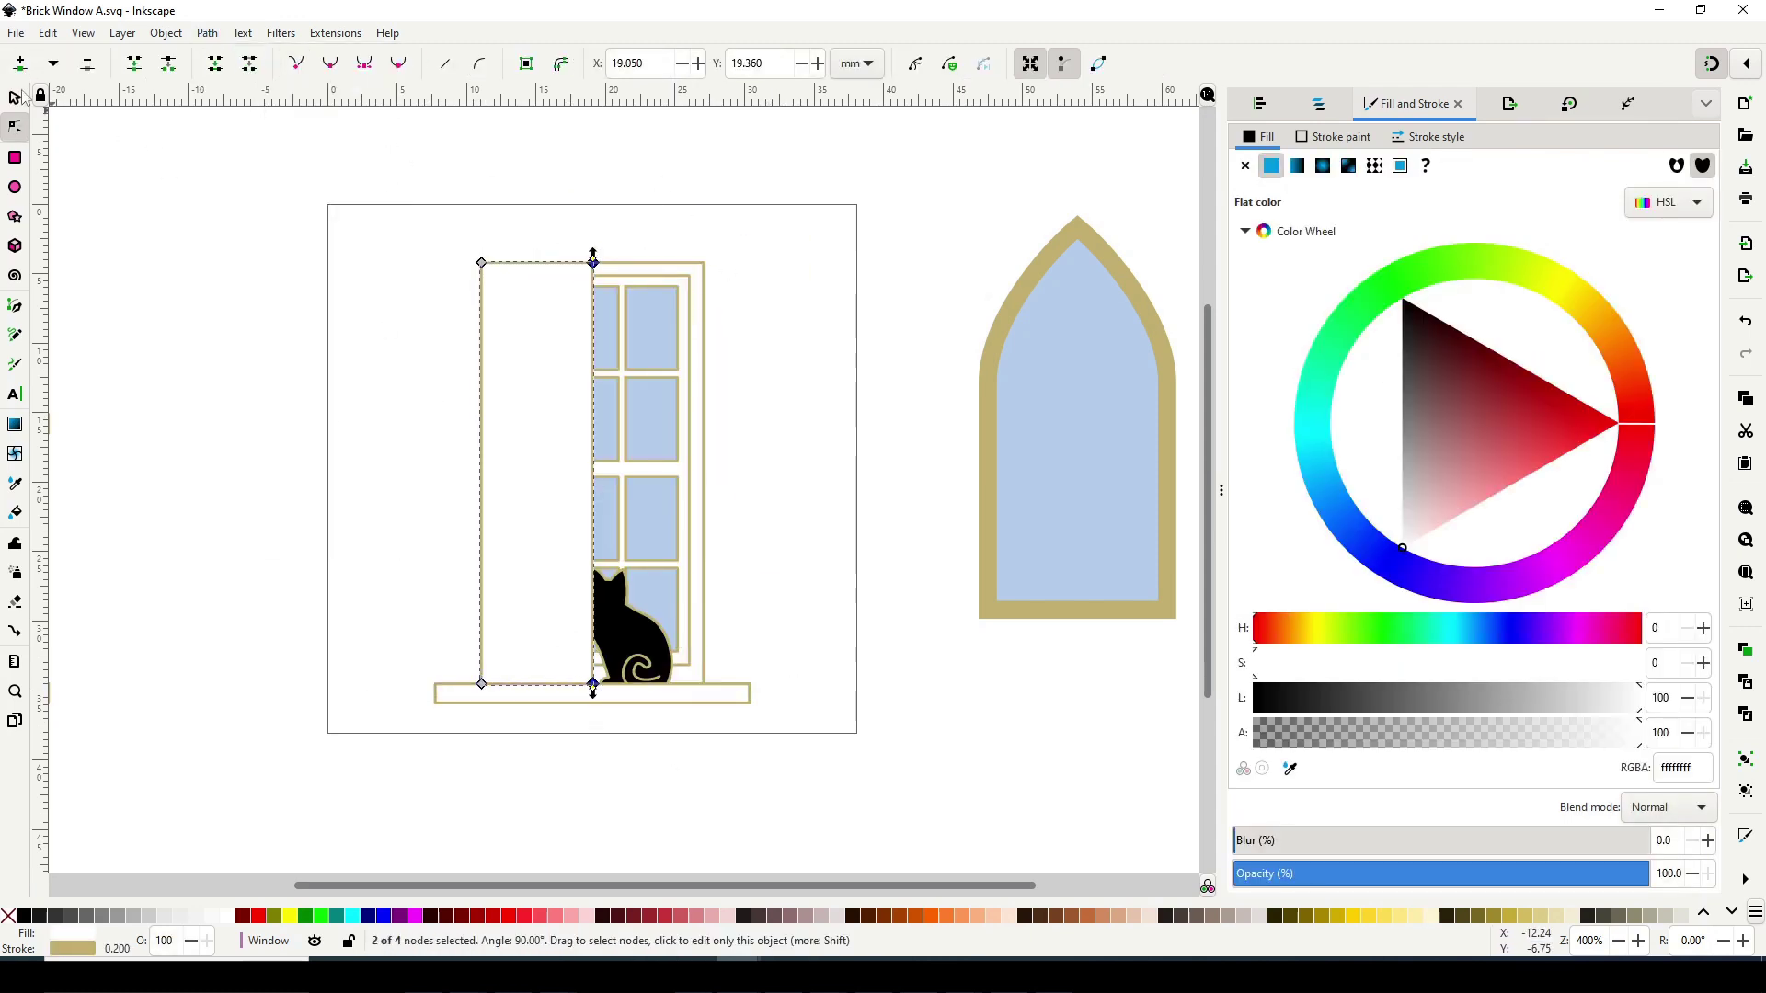
Place the half-width panel and a duplicate as shutters on both sides of the window and fill them with reddish brown
drag(591, 478, 777, 465)
key(ctrl+d)
shift+click(461, 395)
click(1503, 390)
mouse_move(1504, 389)
mouse_down()
mouse_move(1392, 401)
mouse_move(1311, 444)
mouse_move(1644, 304)
mouse_move(1455, 388)
mouse_move(1542, 389)
mouse_move(1497, 406)
mouse_up()
key(Escape)
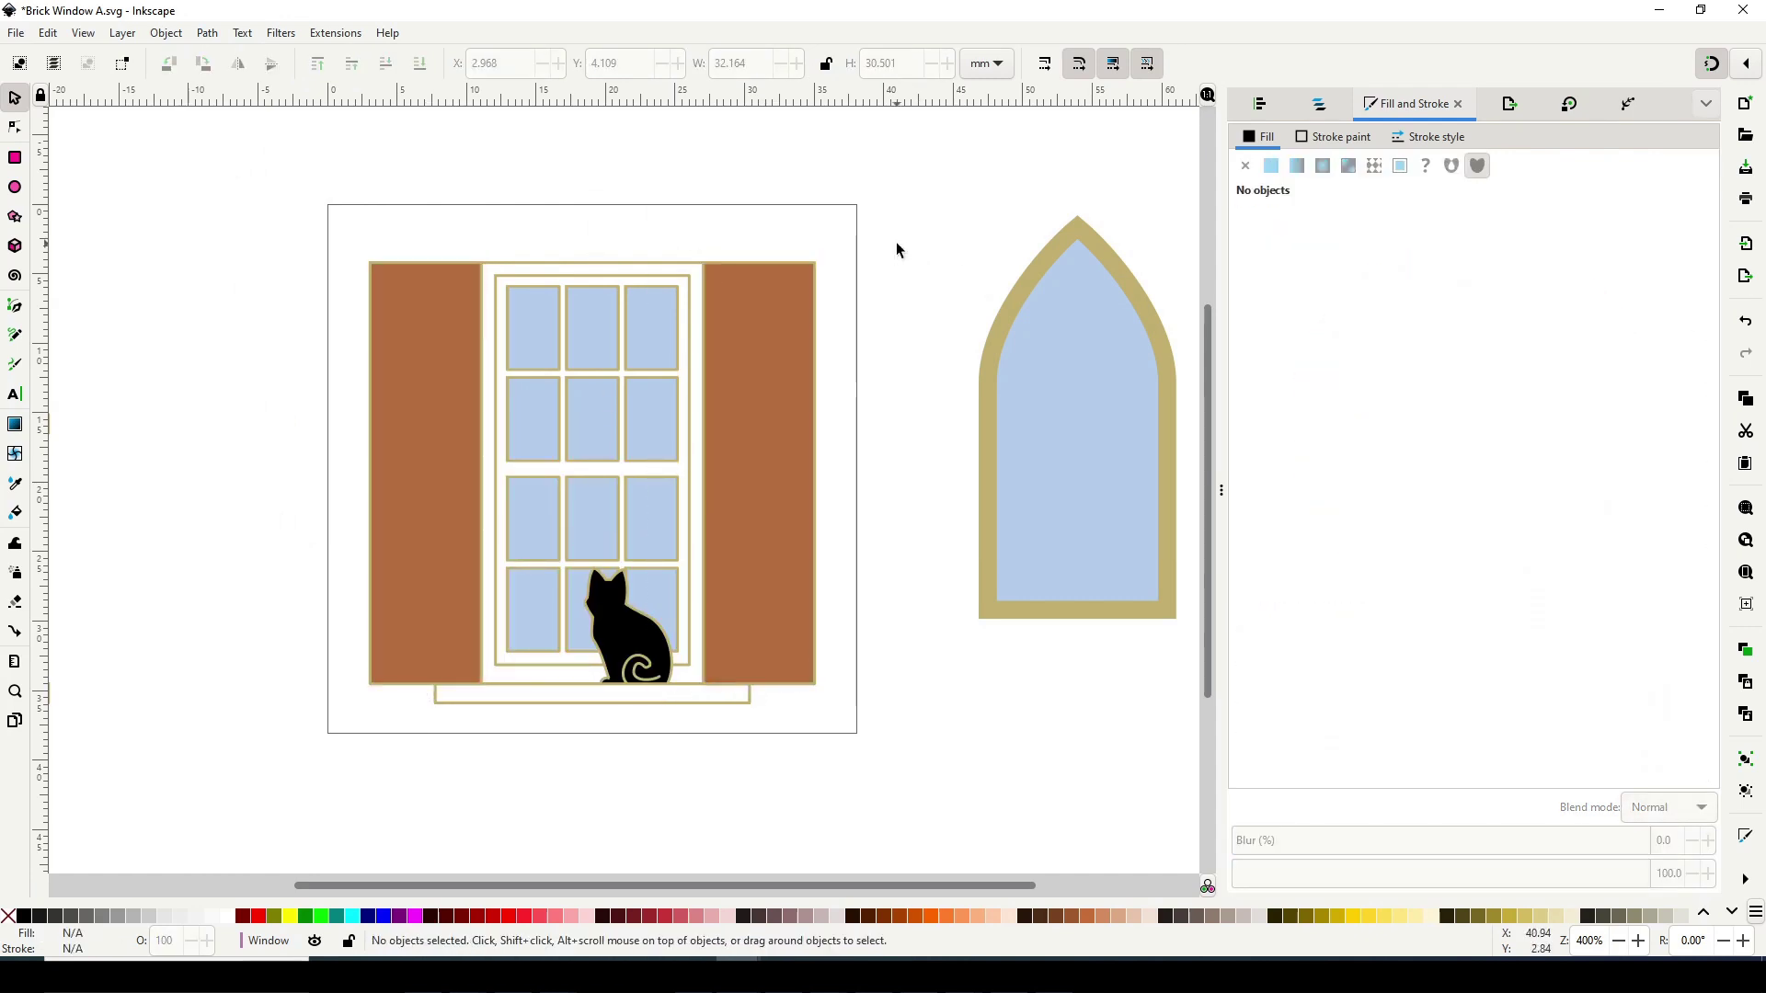
Draw a white header rectangle above the window, convert it to a path and widen it to about 19.5 mm
key(r)
drag(703, 230, 479, 265)
click(207, 32)
click(248, 55)
key(n)
click(227, 916)
drag(460, 206, 754, 278)
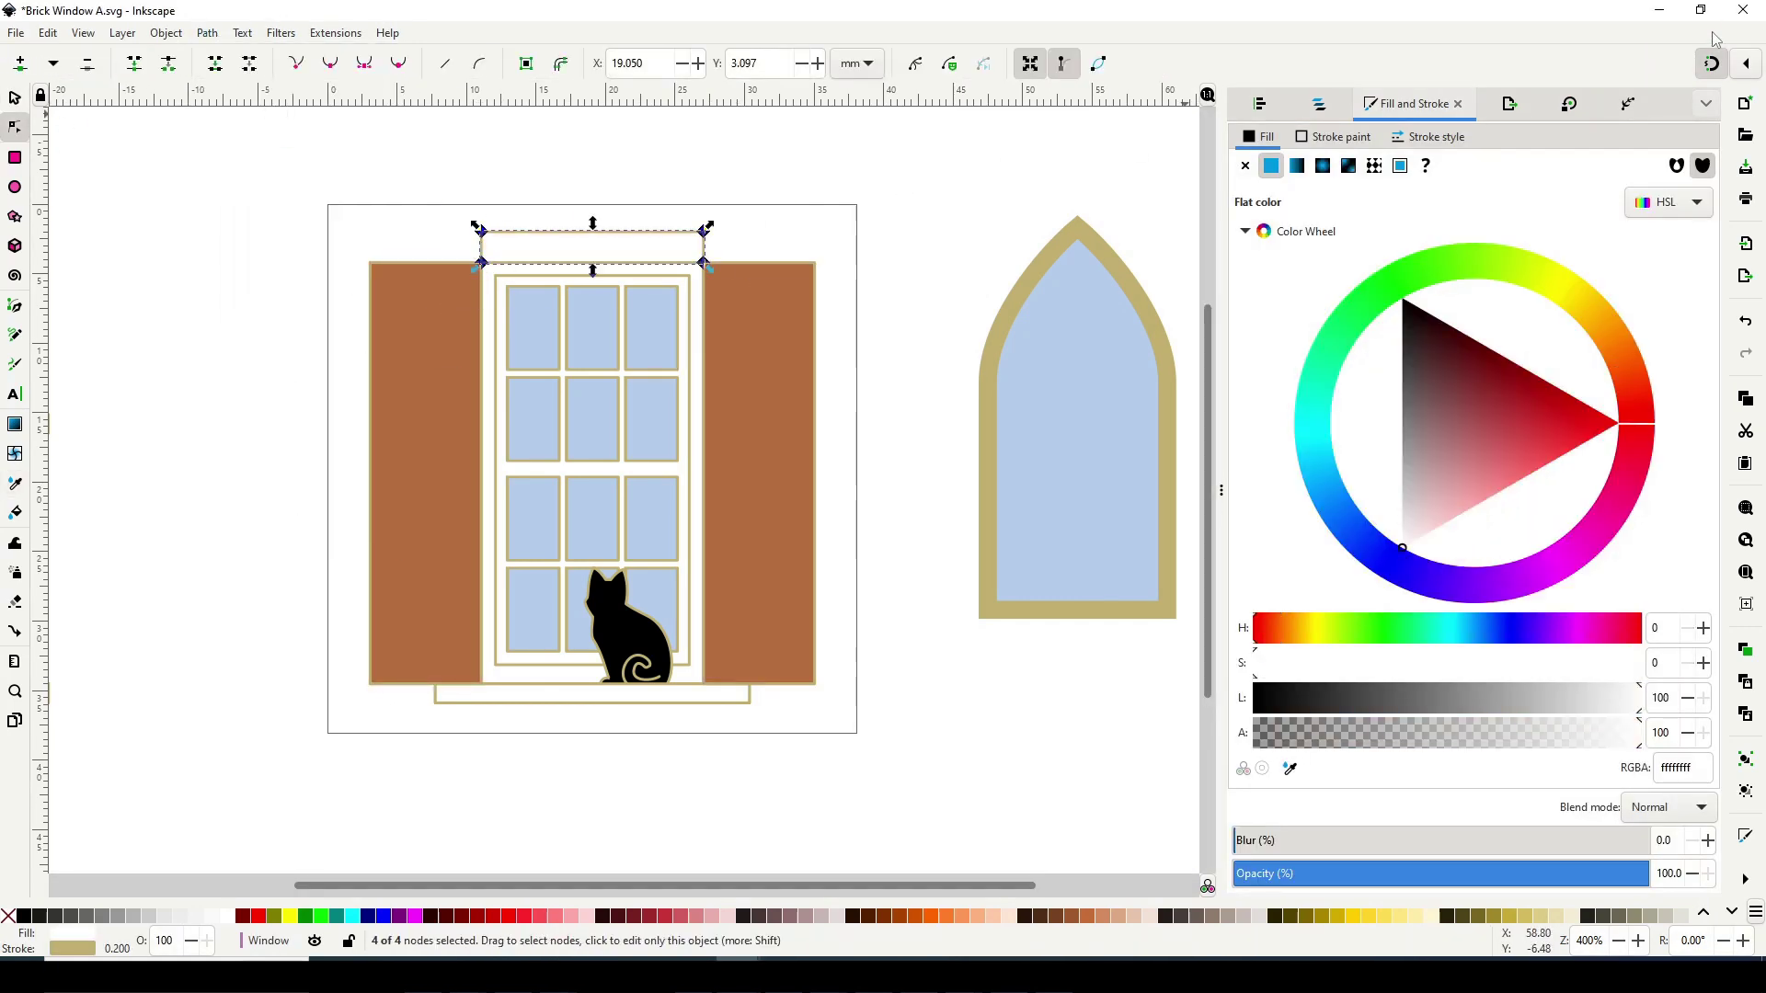
click(1711, 63)
click(14, 98)
Draw two vertical guide lines from the header's ends down past the sill
key(p)
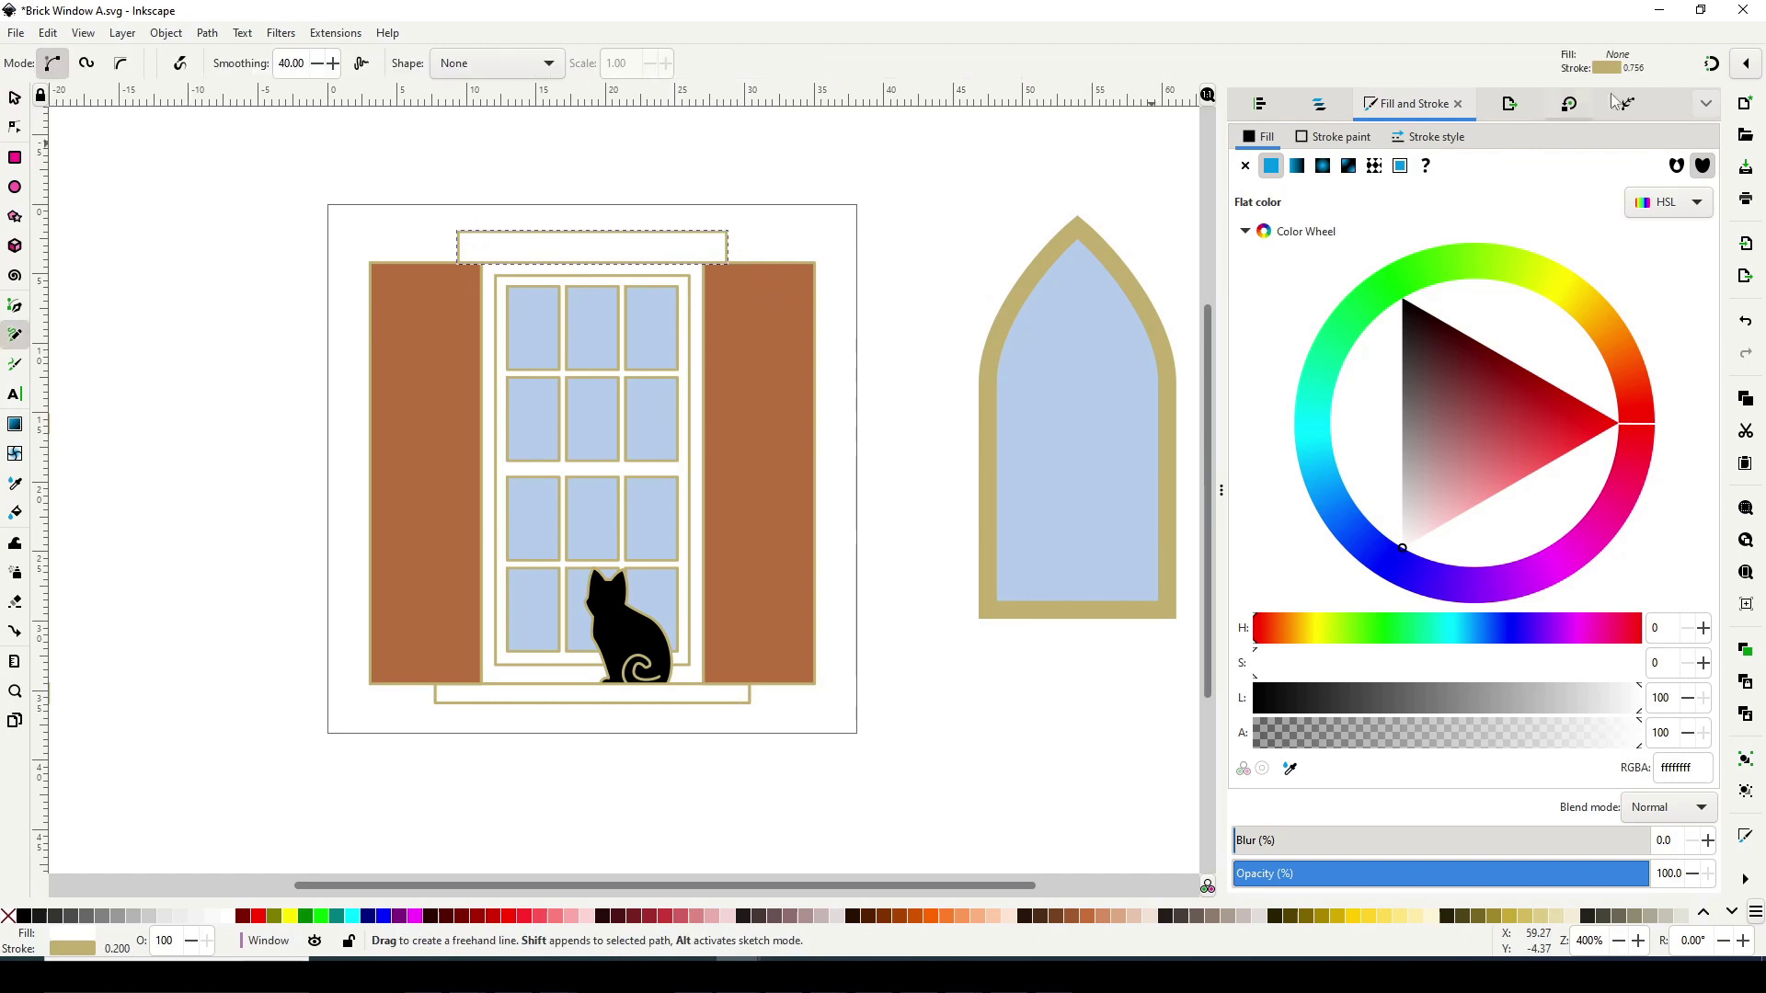
key(percent)
key(Escape)
drag(727, 231, 726, 776)
drag(458, 230, 460, 788)
Shorten the sill at both ends so it lines up with the two vertical guide lines
key(s)
click(432, 696)
drag(429, 701, 465, 695)
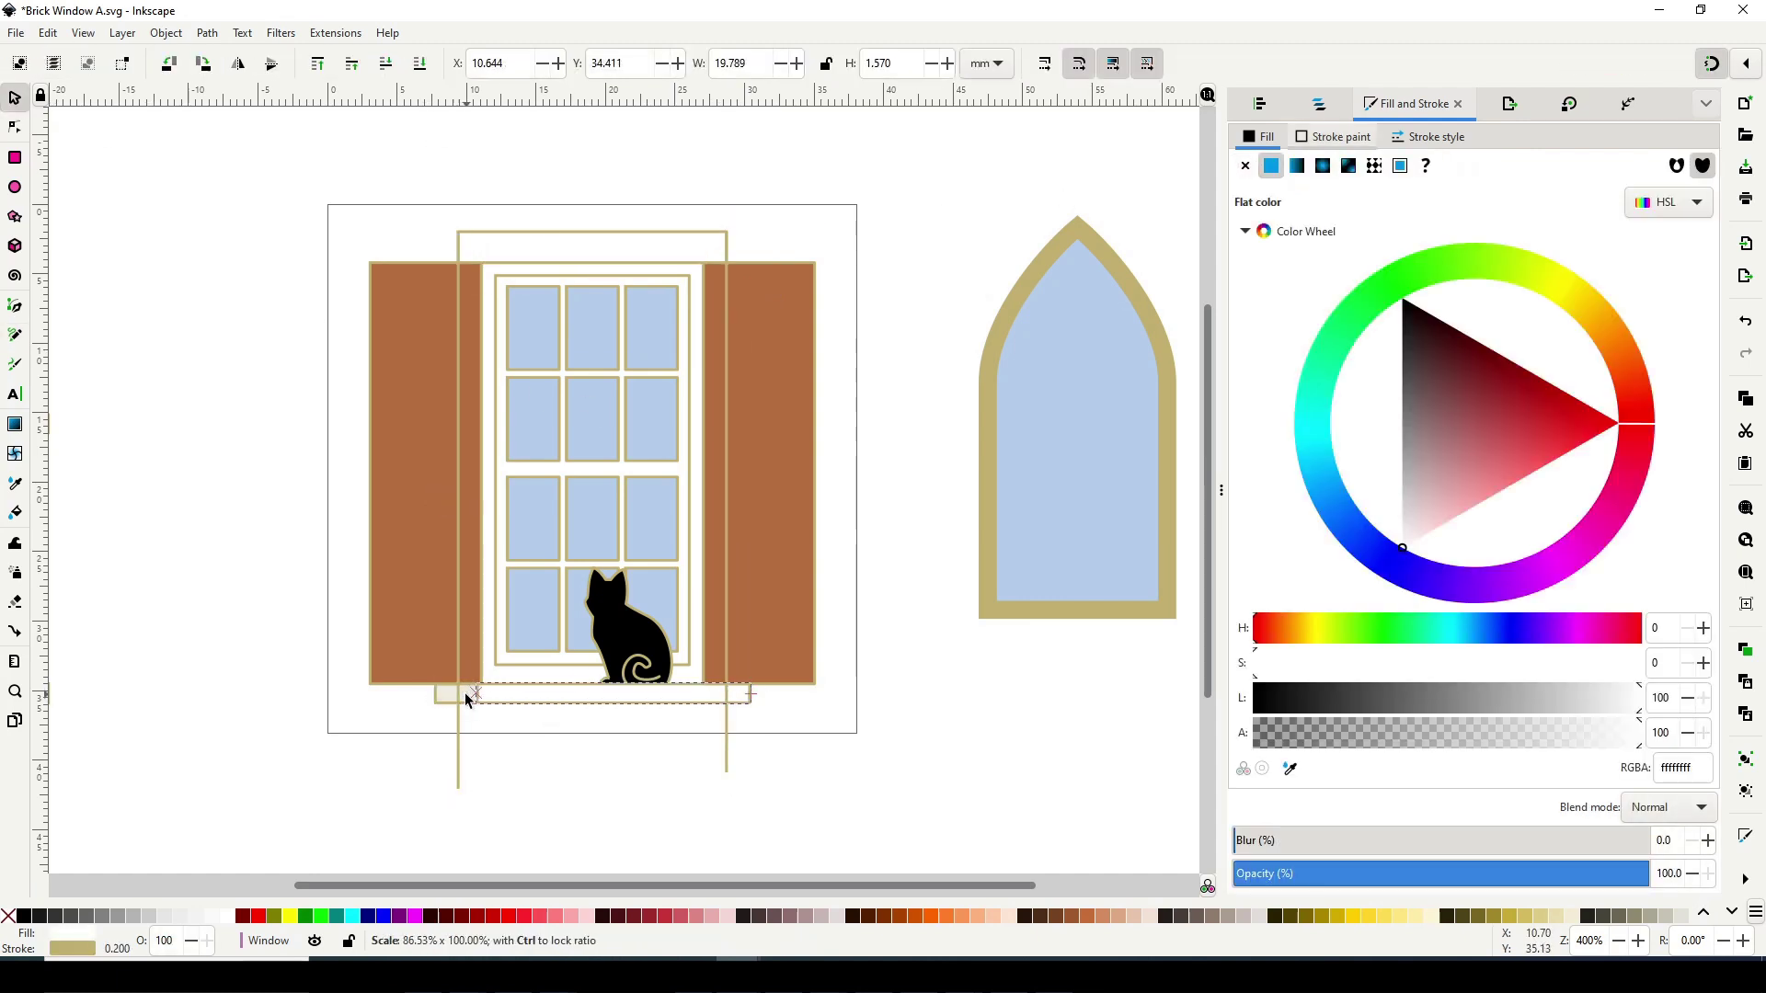
click(24, 132)
drag(725, 702, 726, 703)
drag(459, 702, 458, 702)
Delete both vertical guide lines
click(727, 747)
click(15, 98)
key(Delete)
click(458, 754)
key(Delete)
Raise the midpoint of the header's top edge and smooth it into a shallow arch
click(589, 247)
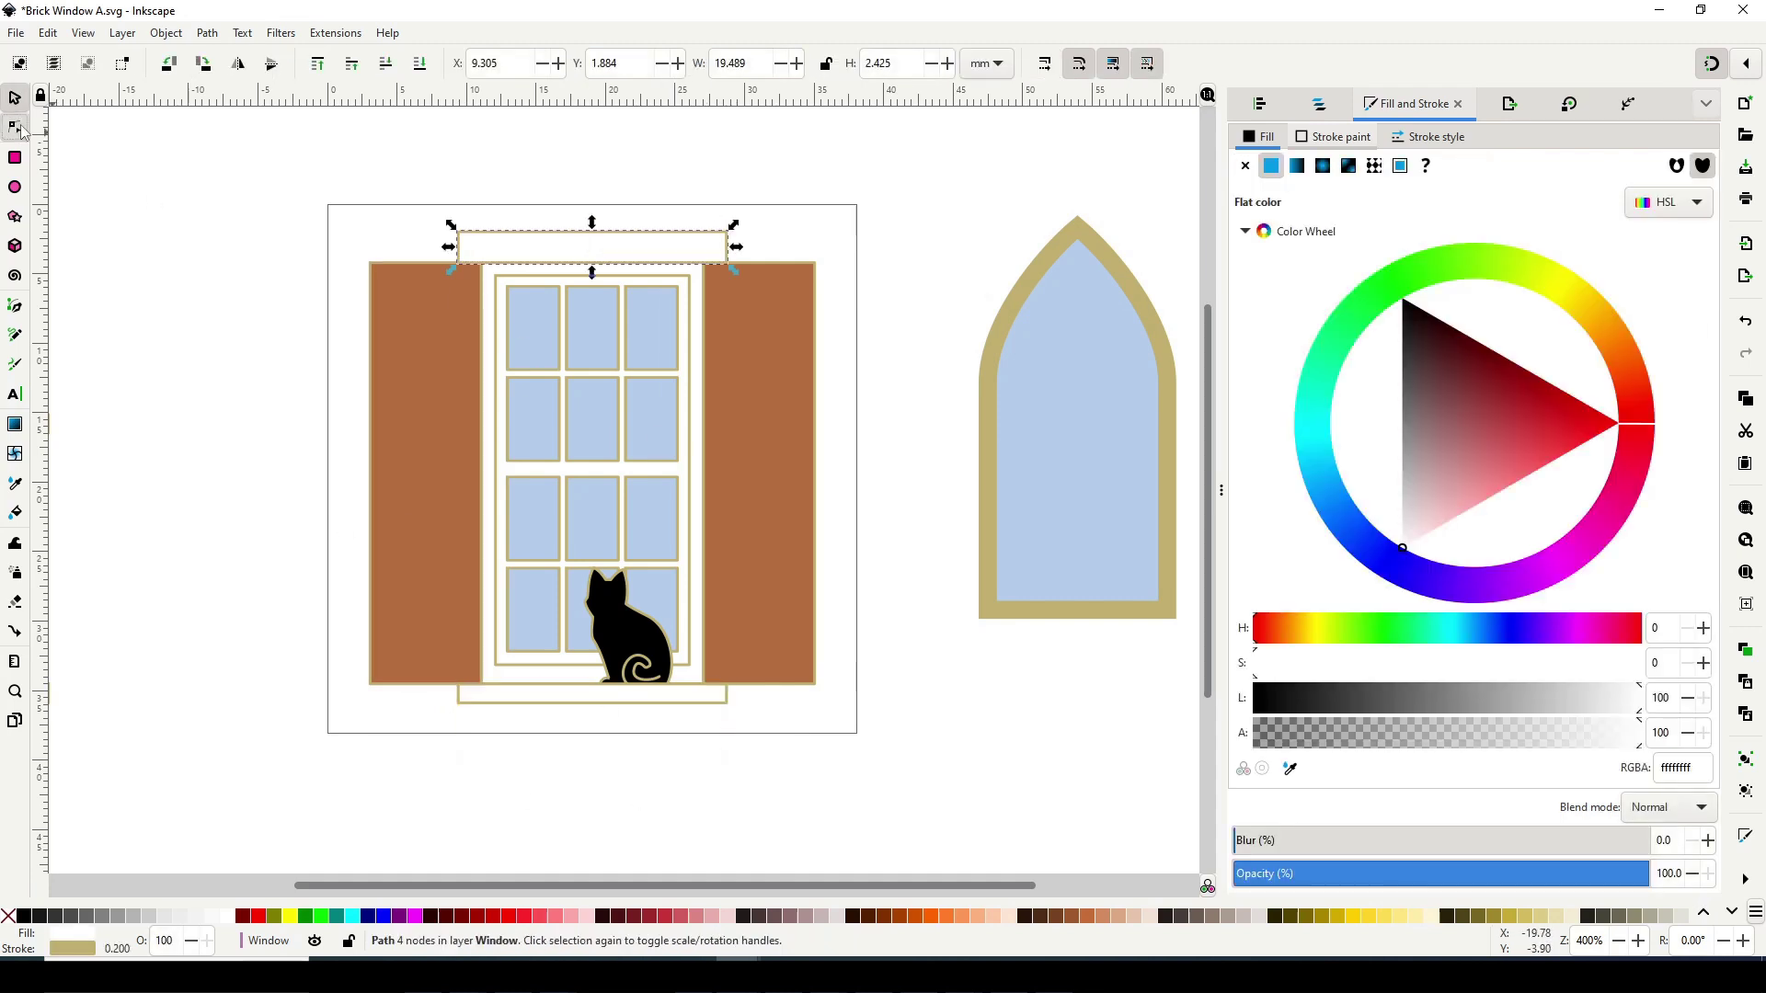
click(14, 126)
click(650, 184)
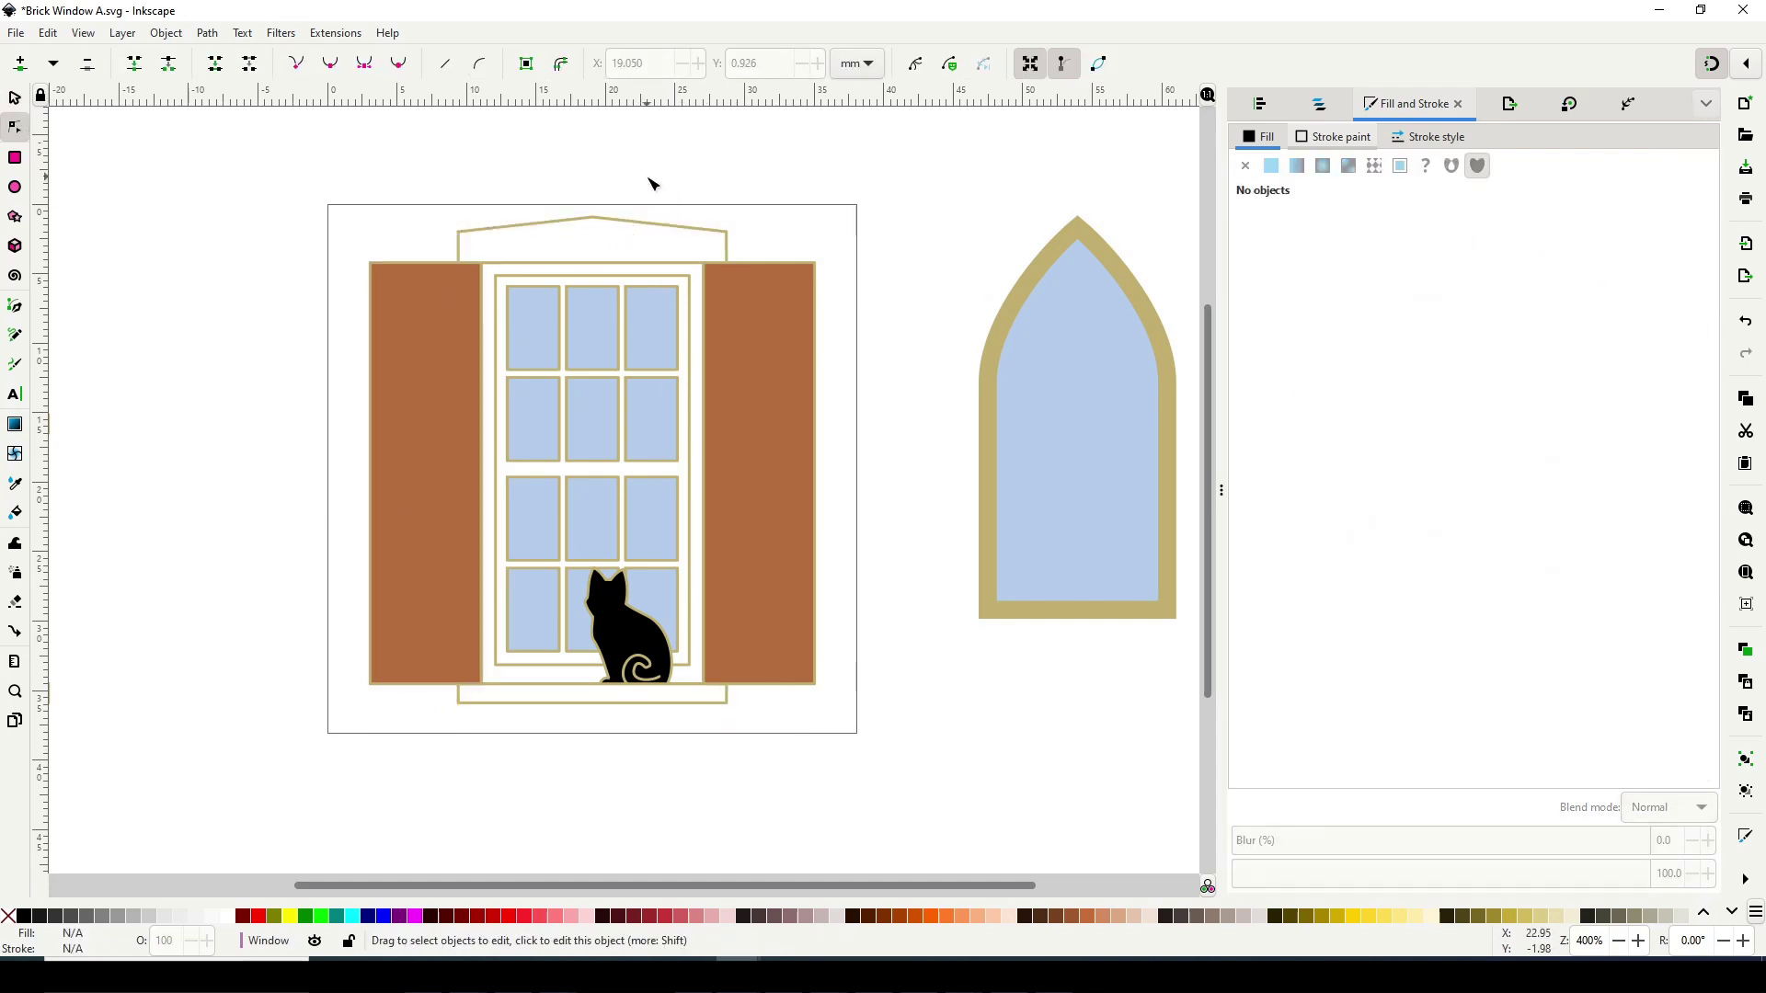
click(612, 221)
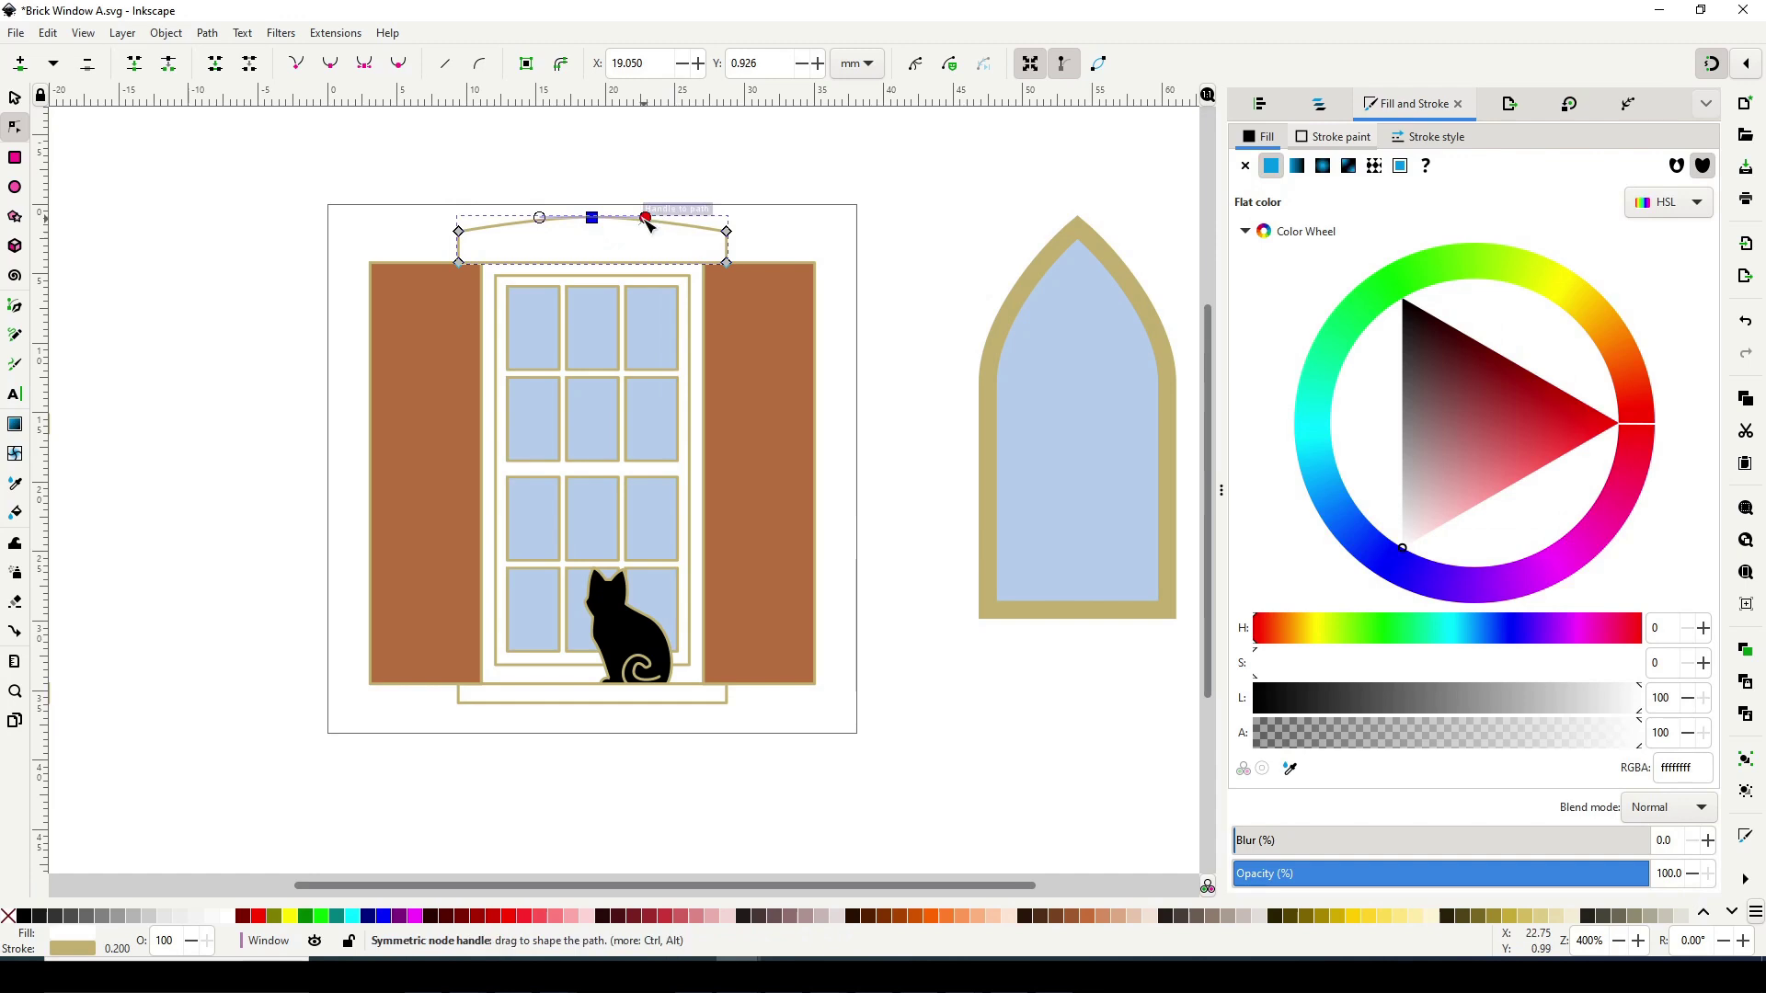
click(669, 145)
Recolour both shutters dark red (961000)
click(768, 338)
drag(1494, 404, 1470, 312)
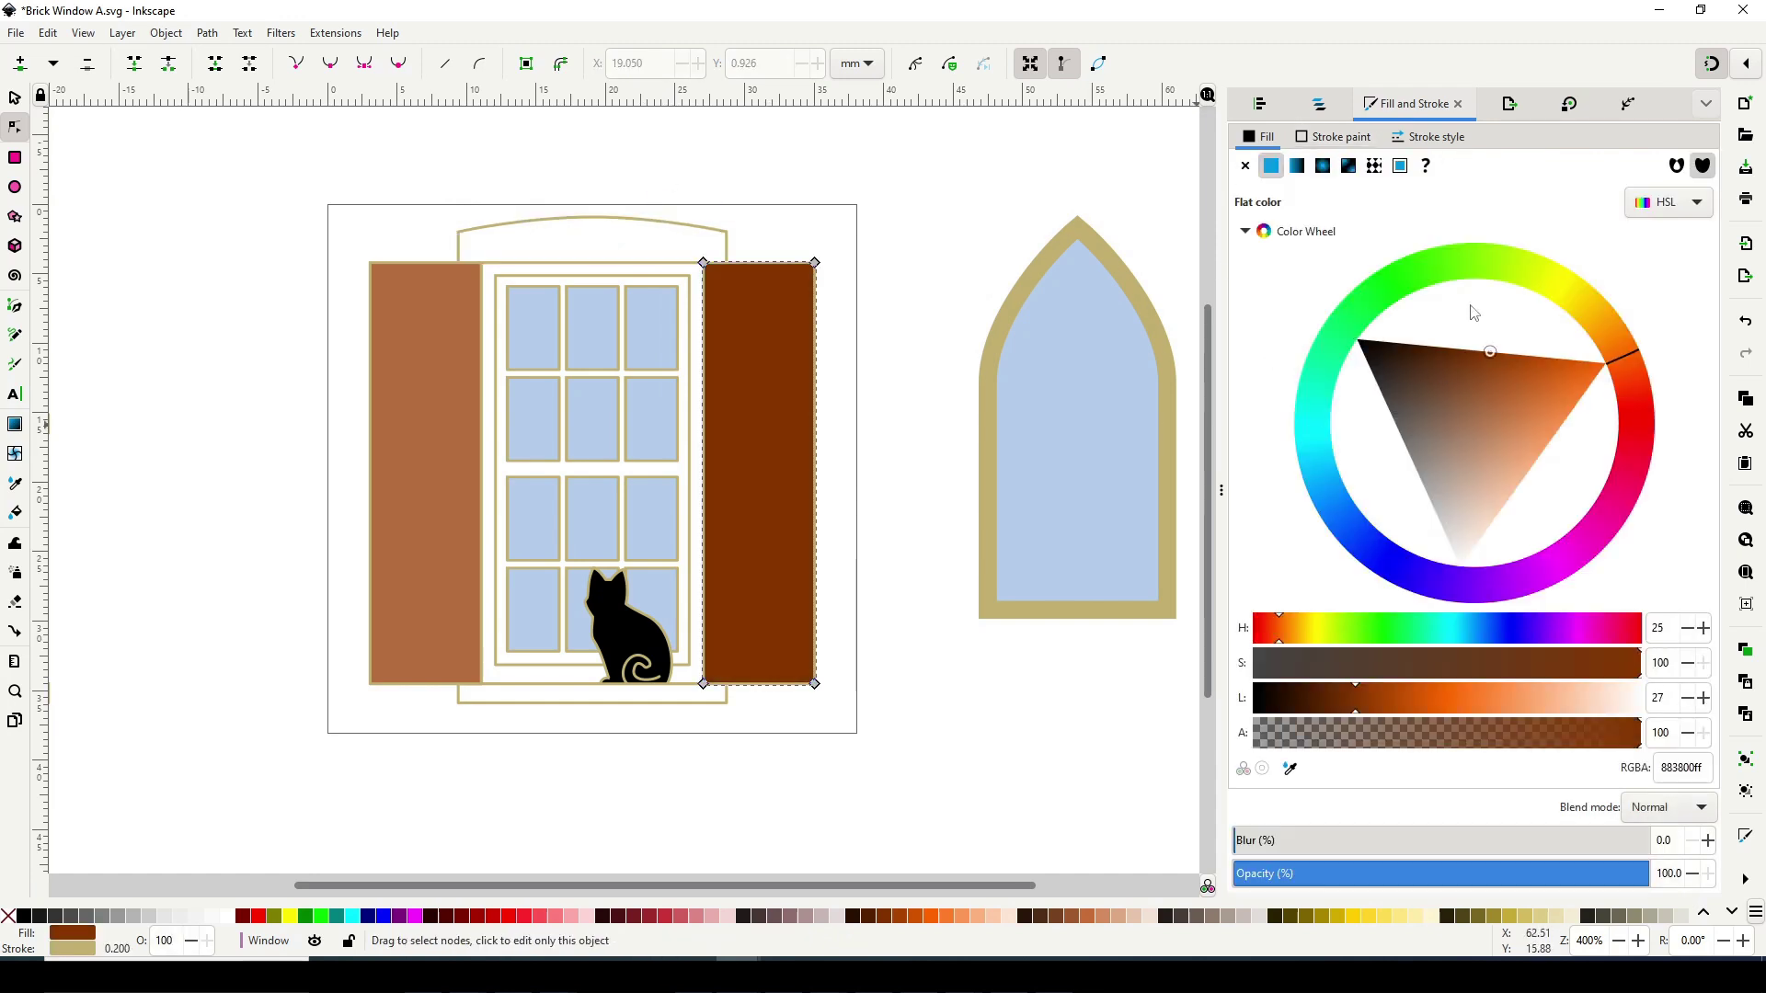
drag(1626, 359, 1642, 405)
click(425, 396)
key(d)
click(759, 387)
click(896, 386)
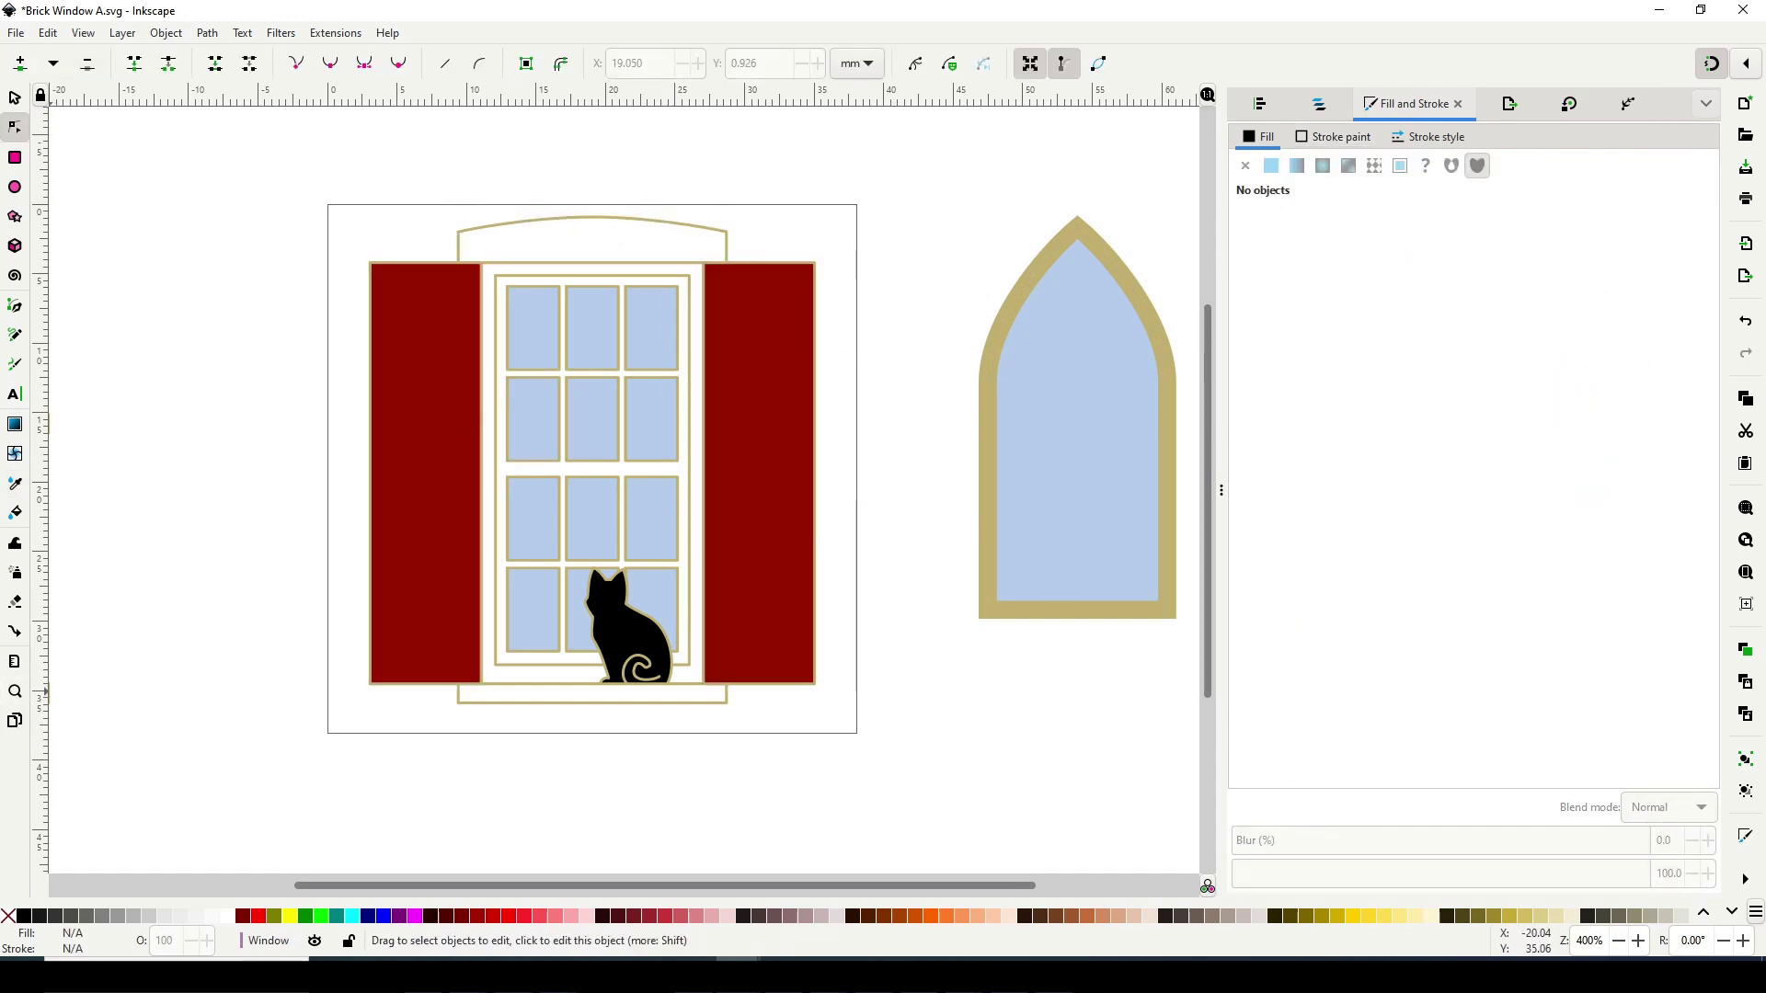
Scale a copy of the right shutter down to a 6.074 × 1.066 mm slat near the shutter's top
key(s)
click(753, 375)
drag(823, 472, 803, 478)
drag(746, 692, 744, 308)
click(872, 278)
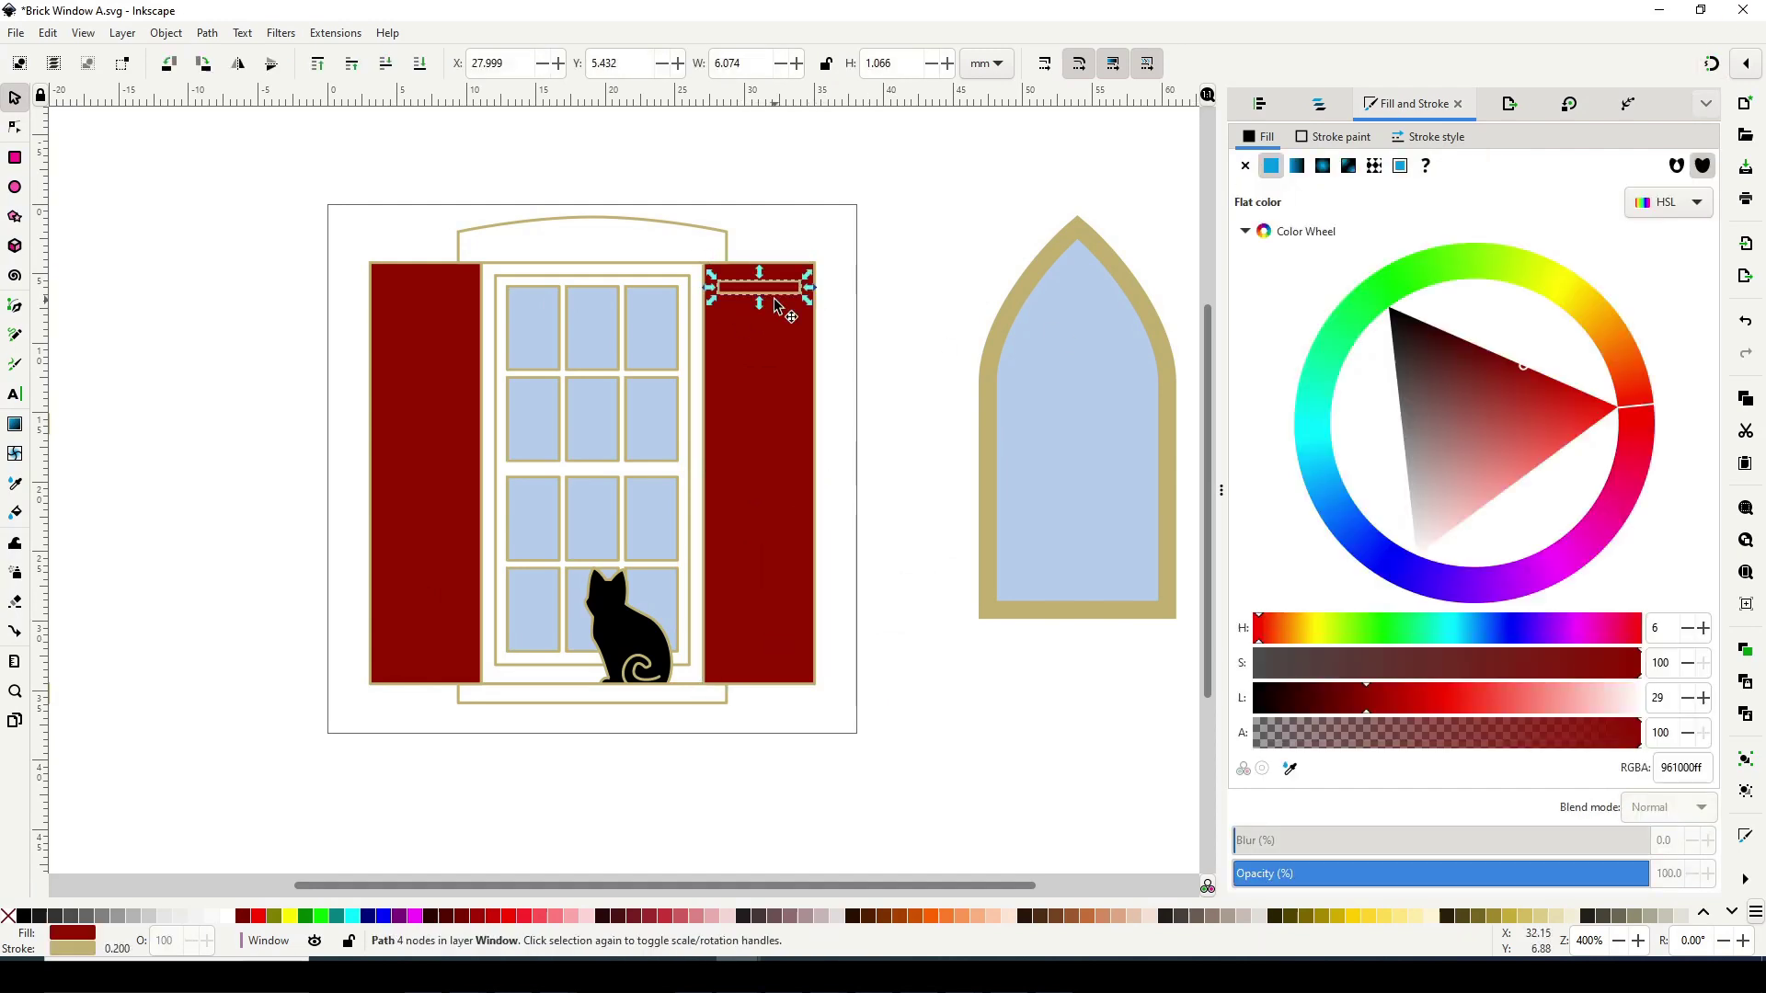
Duplicate the slat repeatedly down the right shutter to build the upper louvre panel
key(plus)
key(plus)
drag(1207, 447, 1207, 390)
click(922, 316)
key(ctrl+d)
drag(922, 315, 927, 620)
key(percent)
key(ctrl+d)
key(Escape)
key(ctrl+d)
Build the lower louvre panel on the right shutter from further copies of the slats
scroll(957, 383, down, 5)
click(1072, 402)
key(minus)
key(minus)
drag(692, 496, 772, 512)
key(ctrl+d)
click(822, 471)
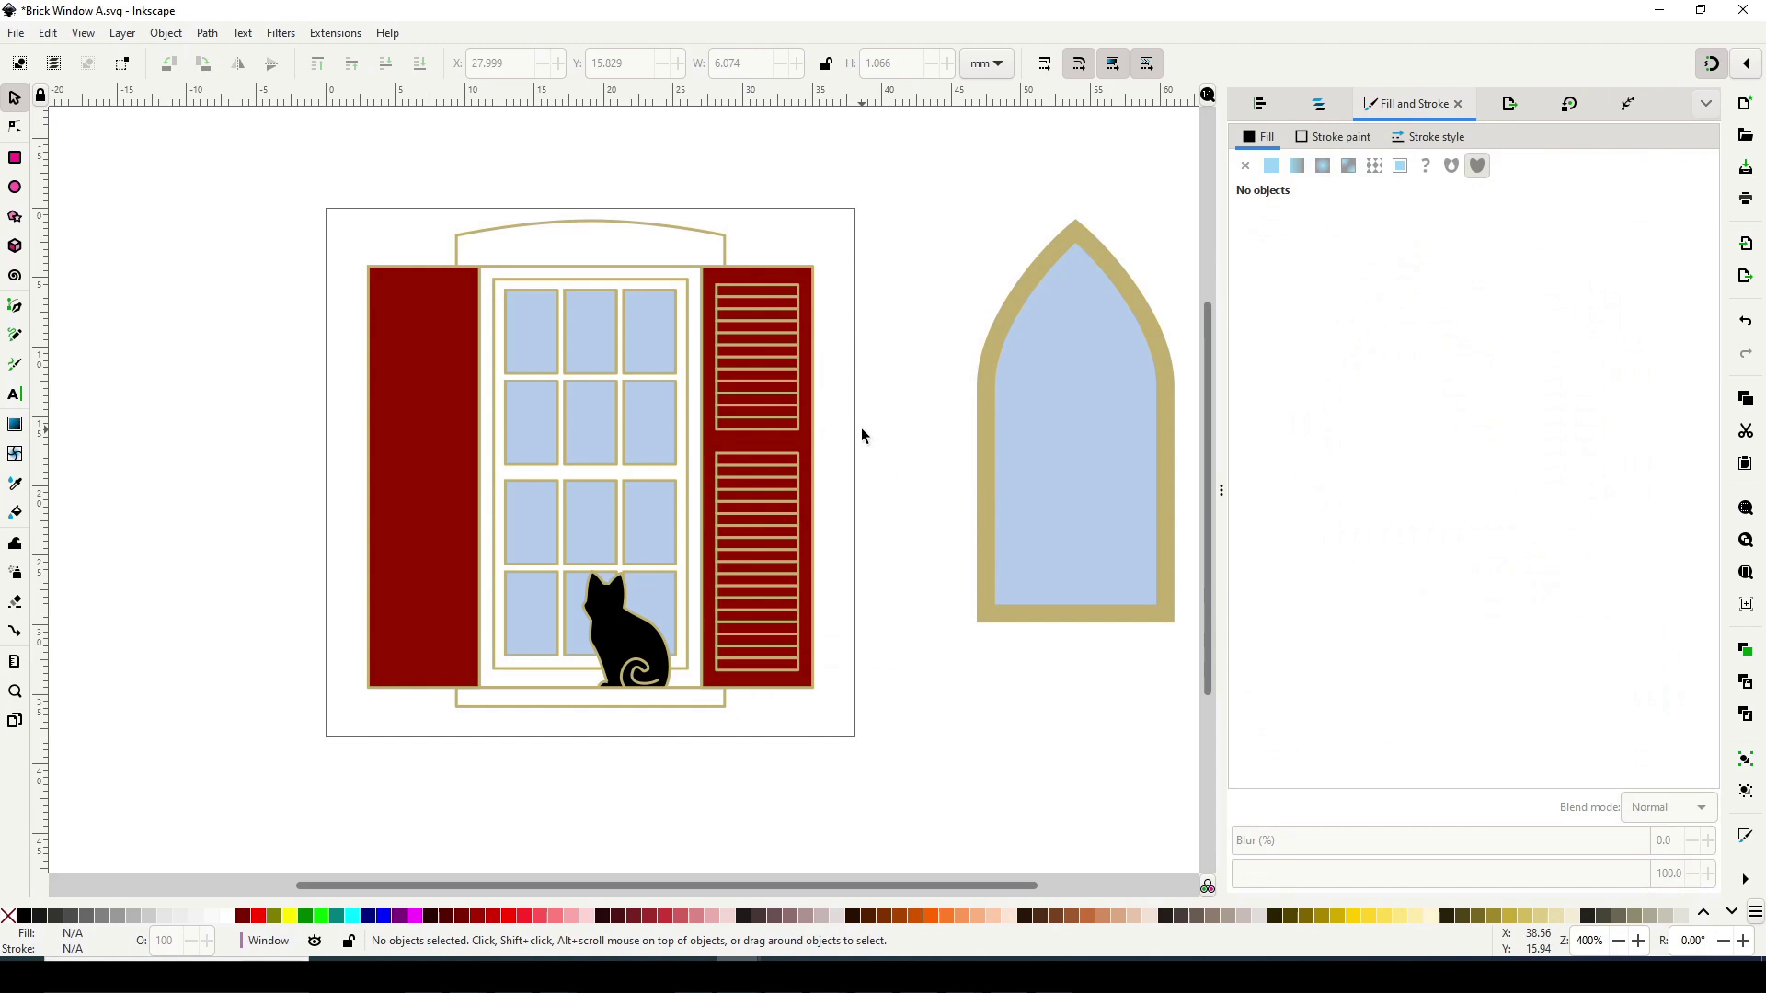
Group the right shutter with its slats and place a duplicate of the group over the left shutter
drag(823, 260, 693, 697)
click(1745, 758)
key(ctrl+d)
drag(774, 379, 441, 390)
key(Escape)
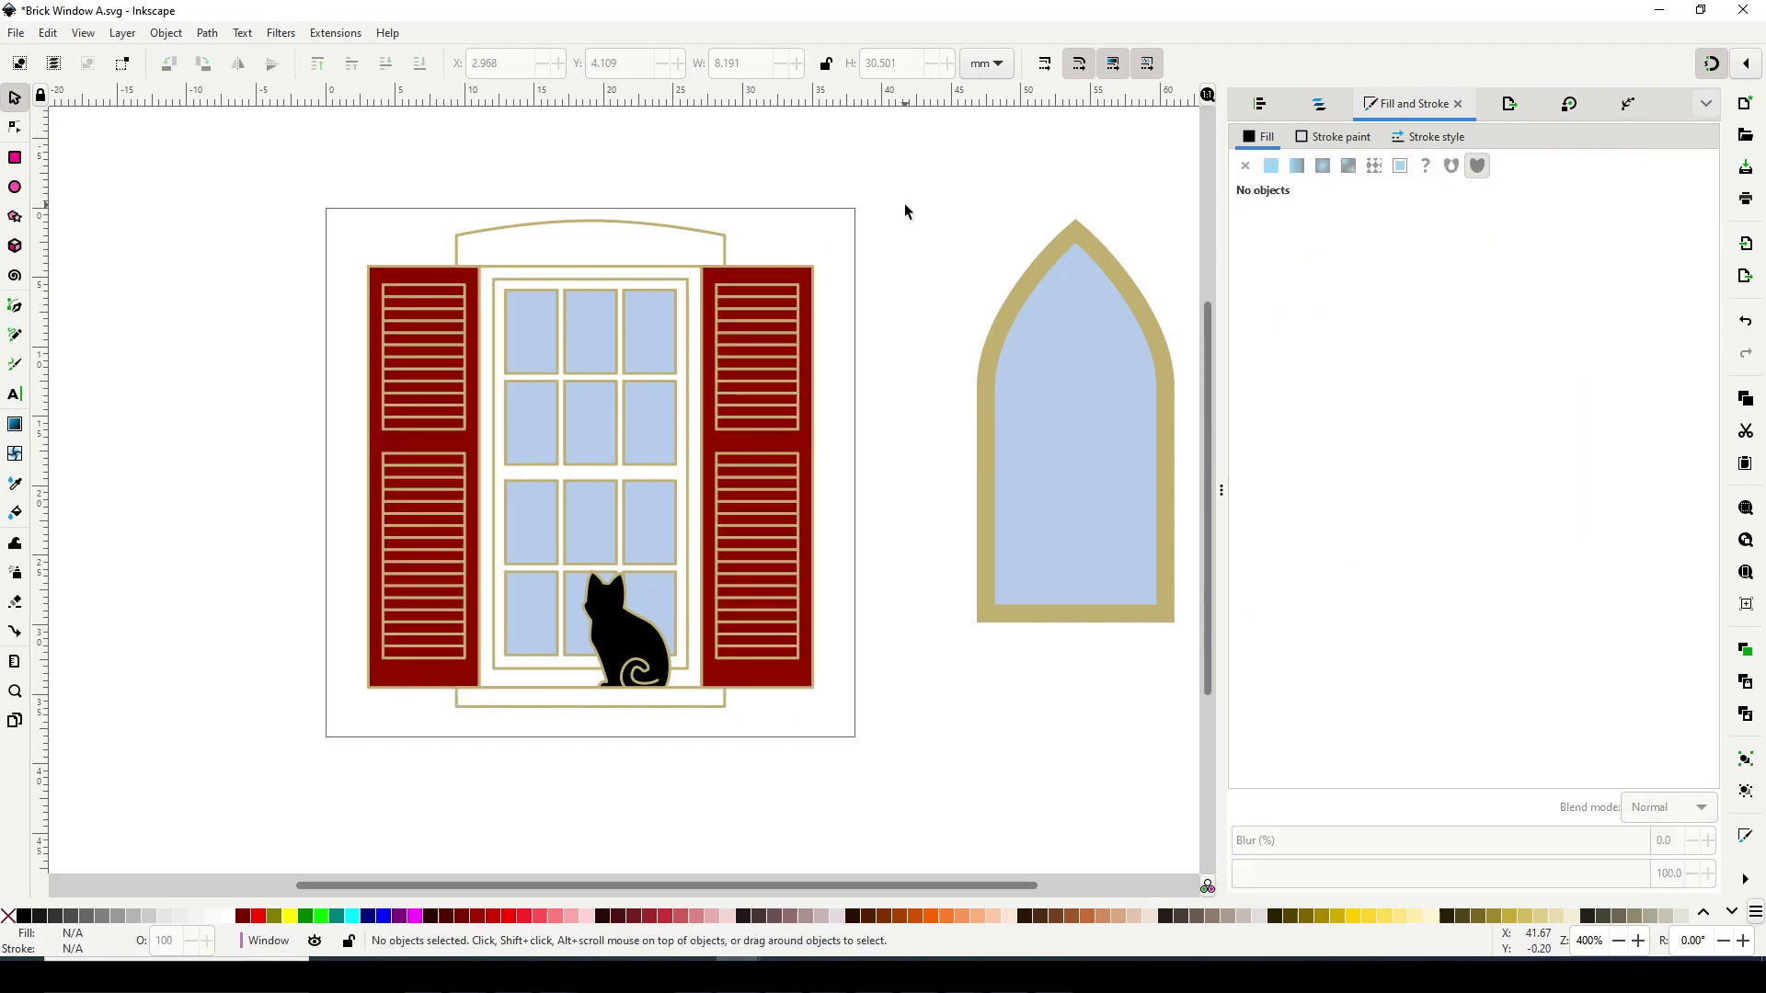
Draw a horizontal line between the upper and lower sashes, spanning the full width of the inner frame
key(p)
click(504, 480)
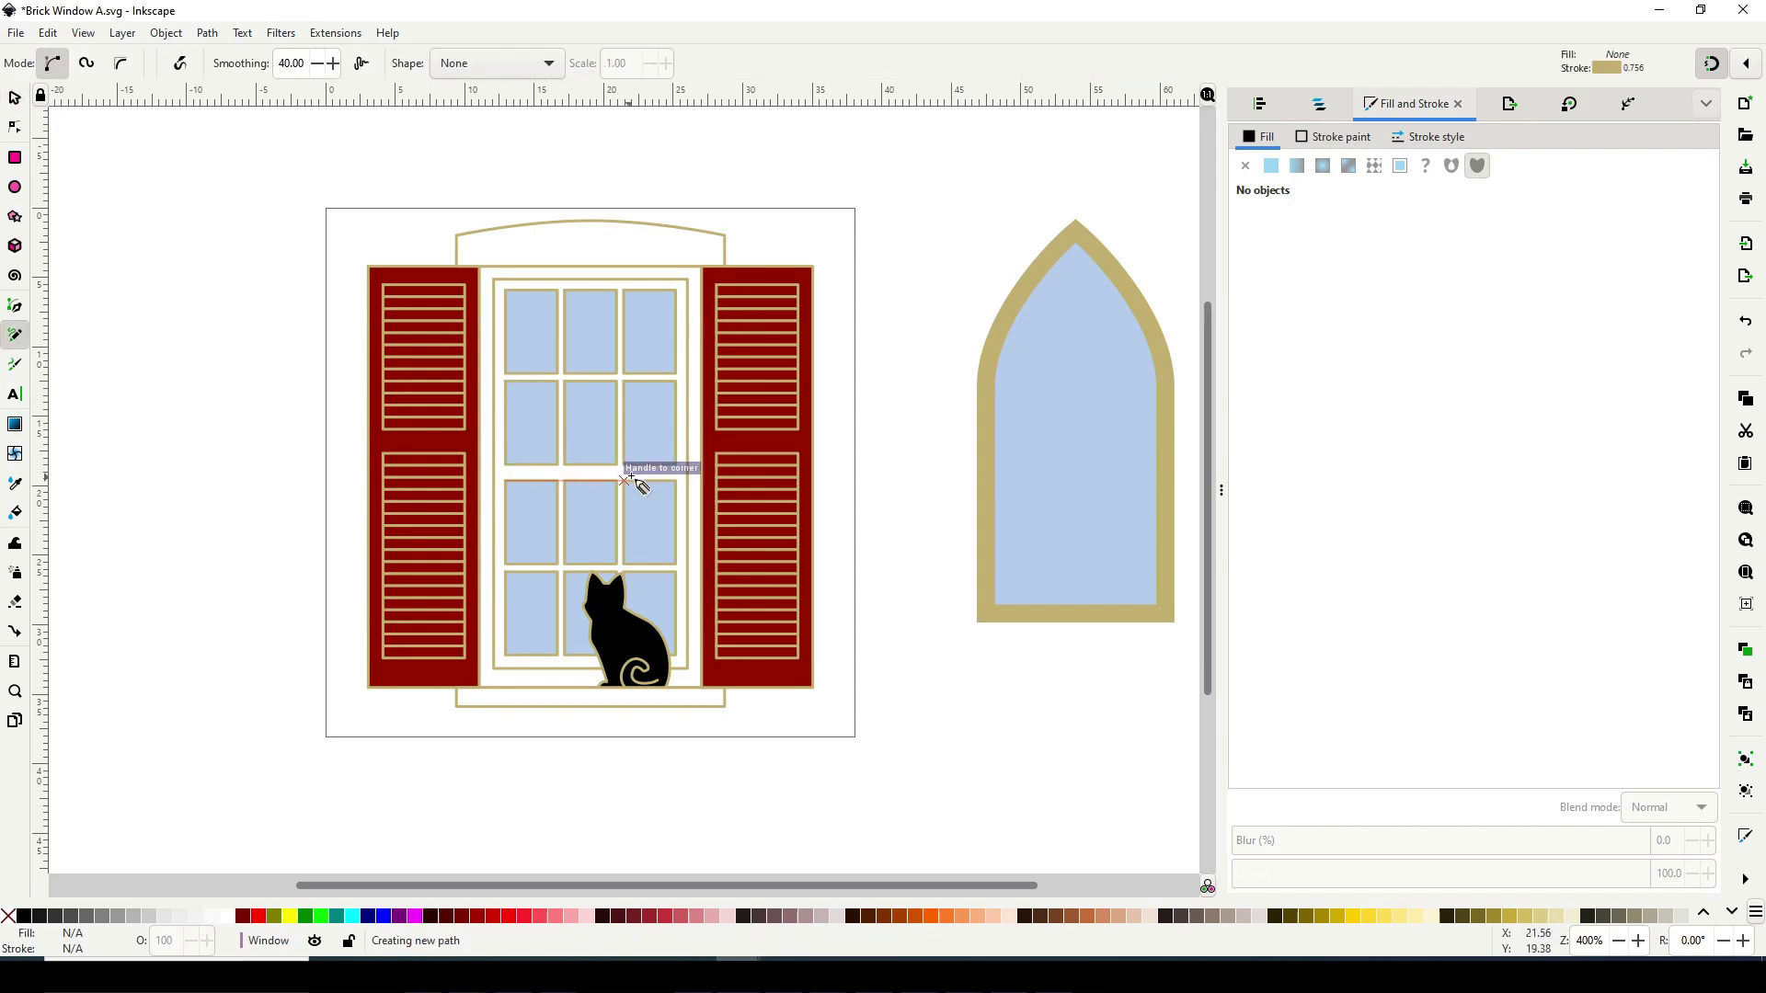
click(687, 480)
key(n)
drag(505, 481, 494, 480)
click(913, 369)
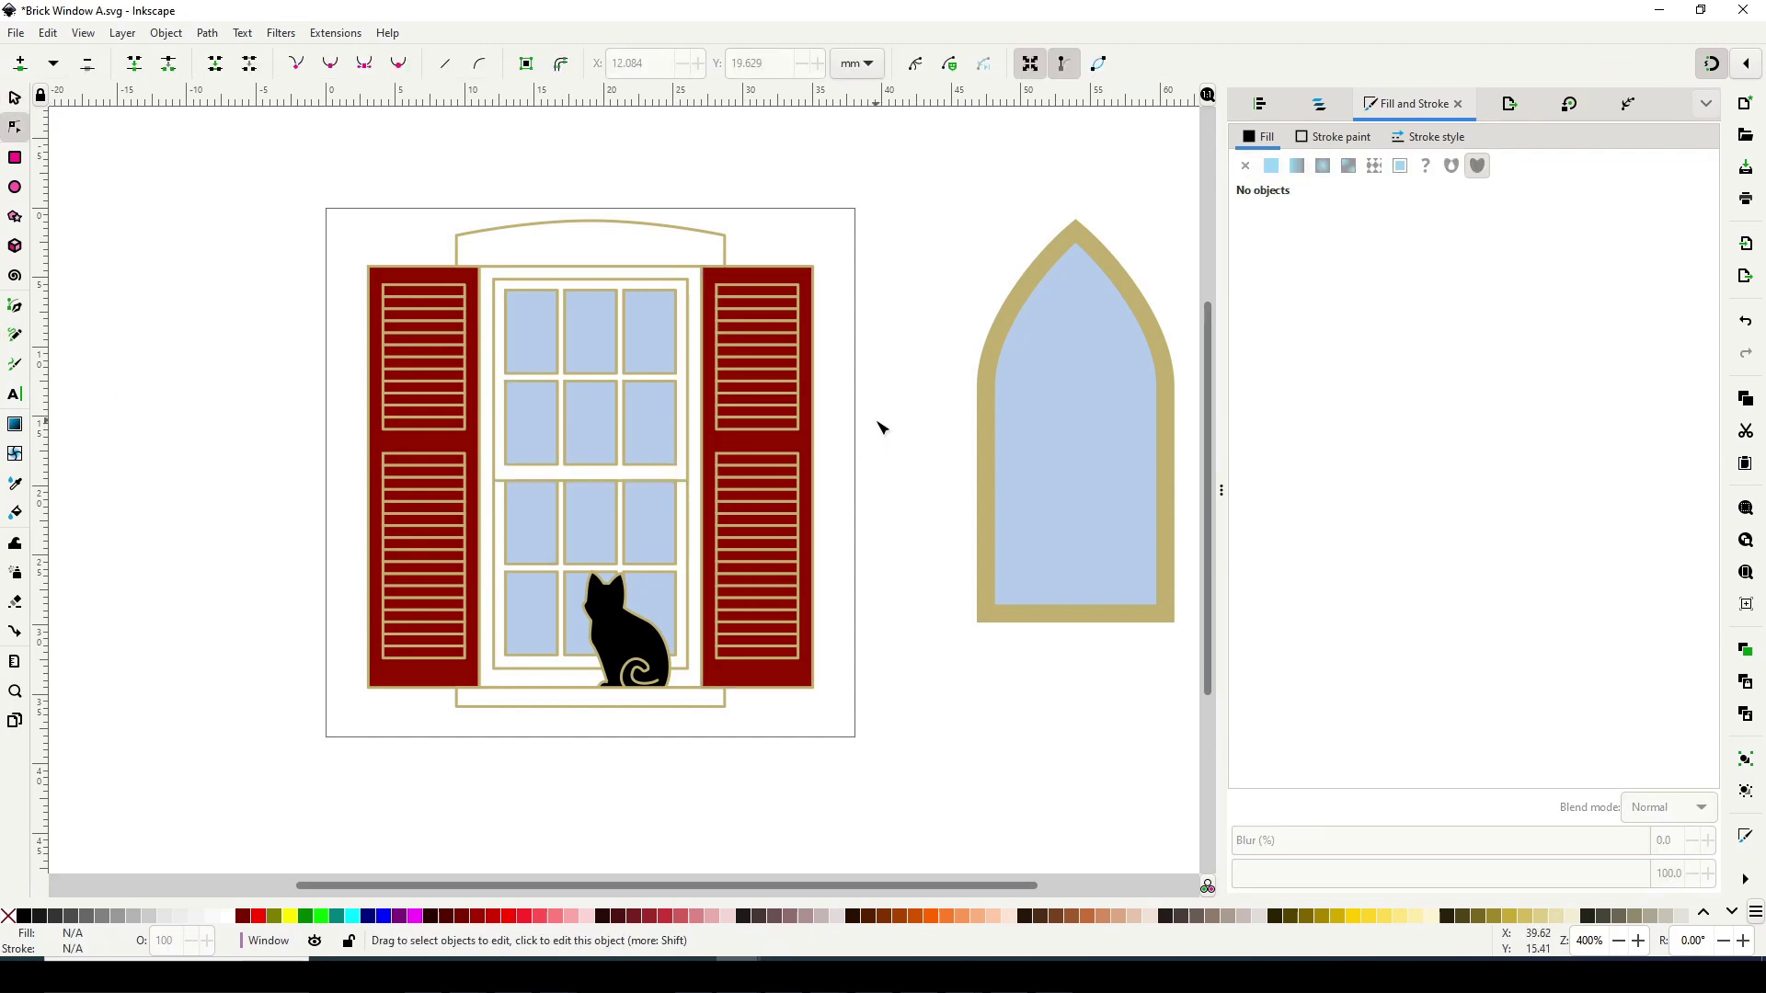
Draw a black bar with rounded ends below the sill, about 16.5 mm wide and 2.4 mm high
scroll(869, 495, down, 2)
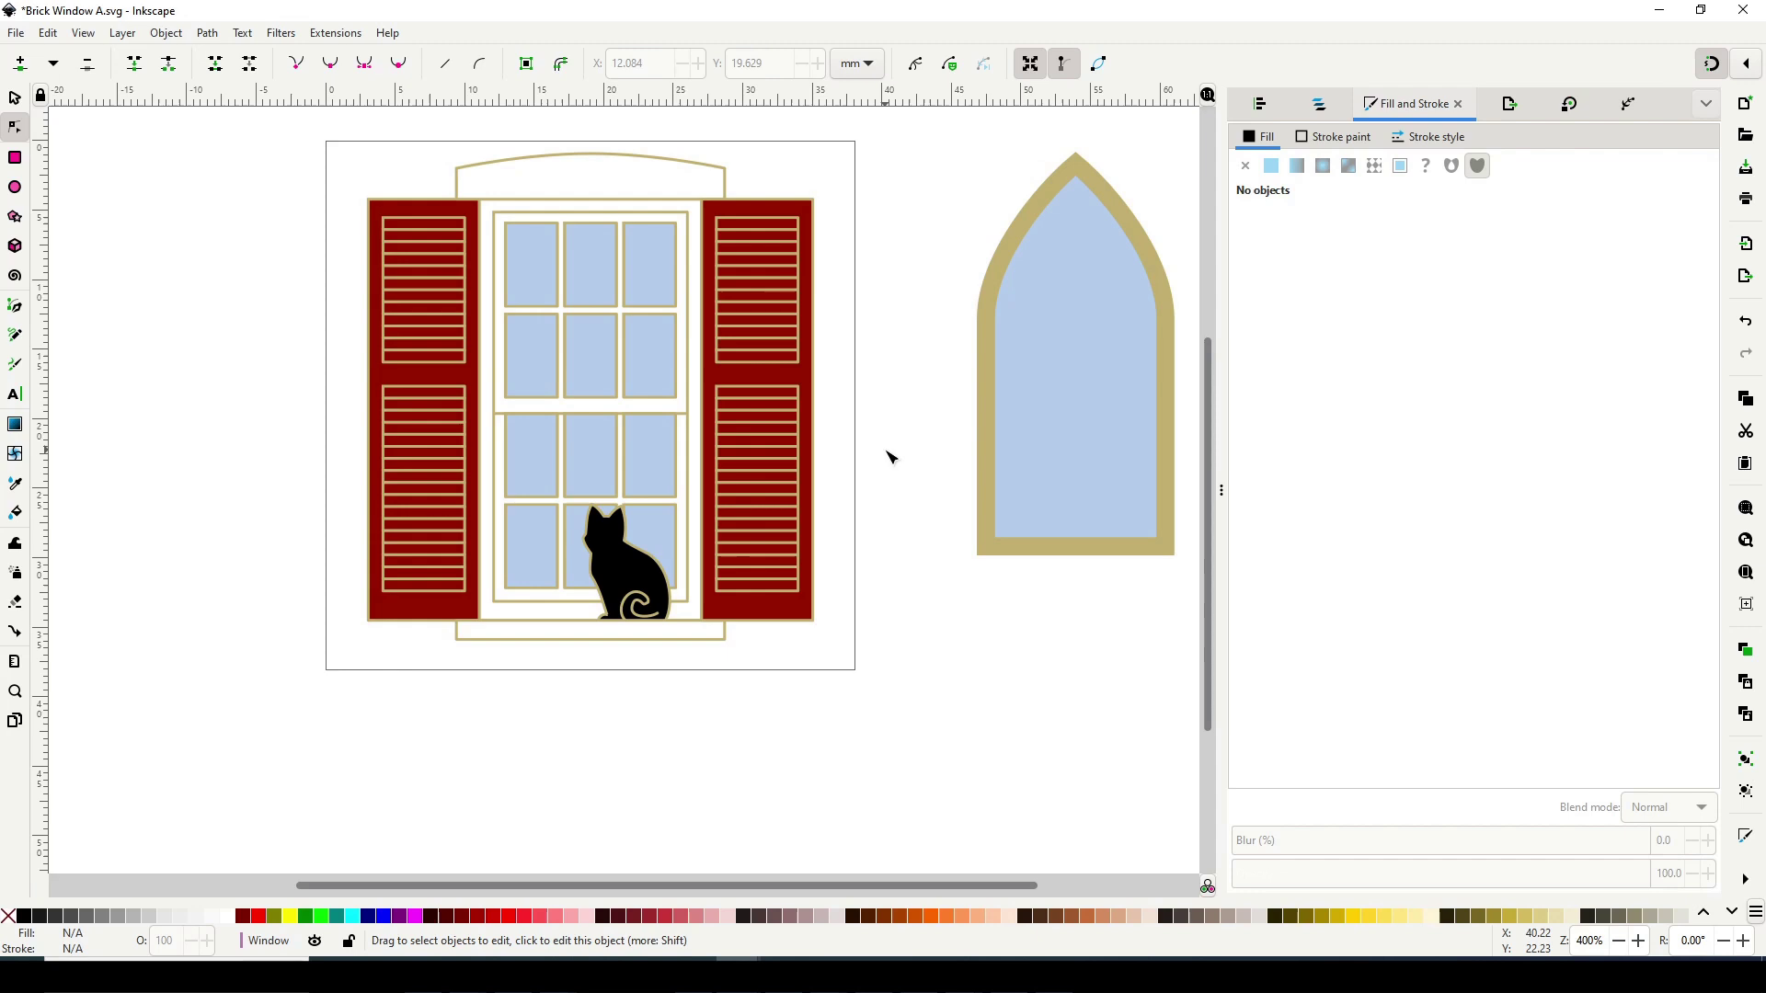
key(minus)
key(minus)
key(plus)
key(plus)
scroll(887, 454, up, 1)
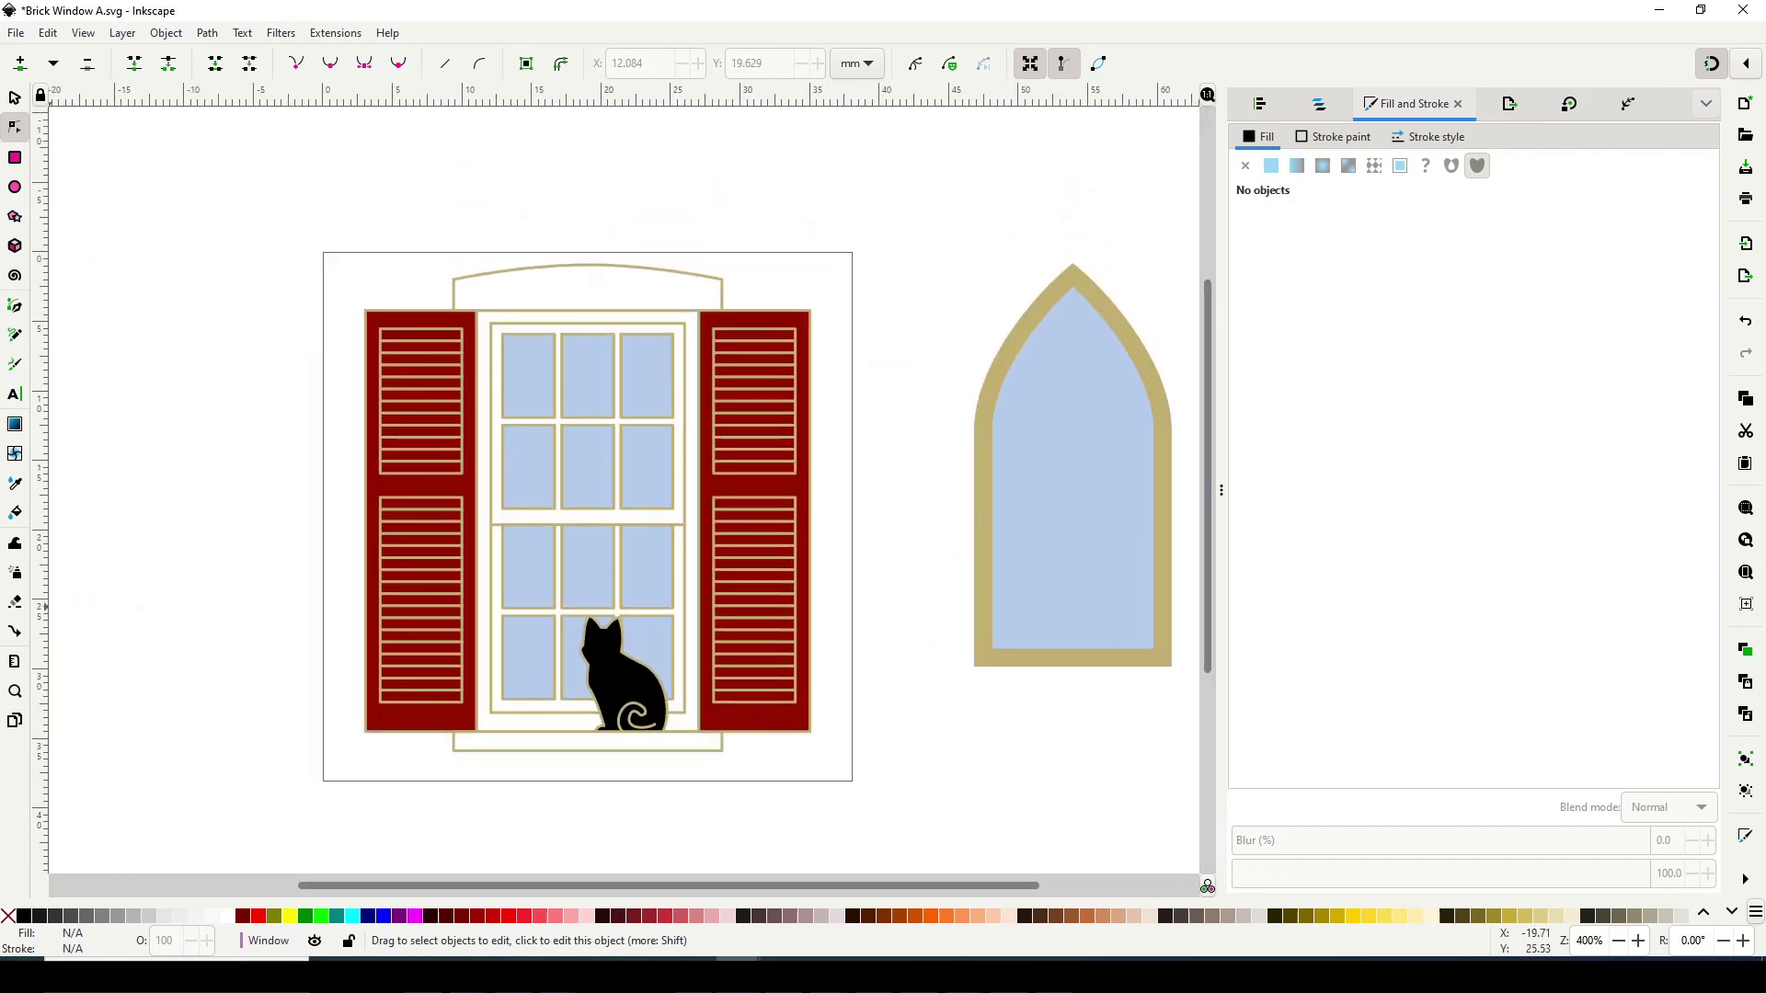
key(r)
drag(490, 700, 699, 702)
key(Escape)
click(699, 702)
key(s)
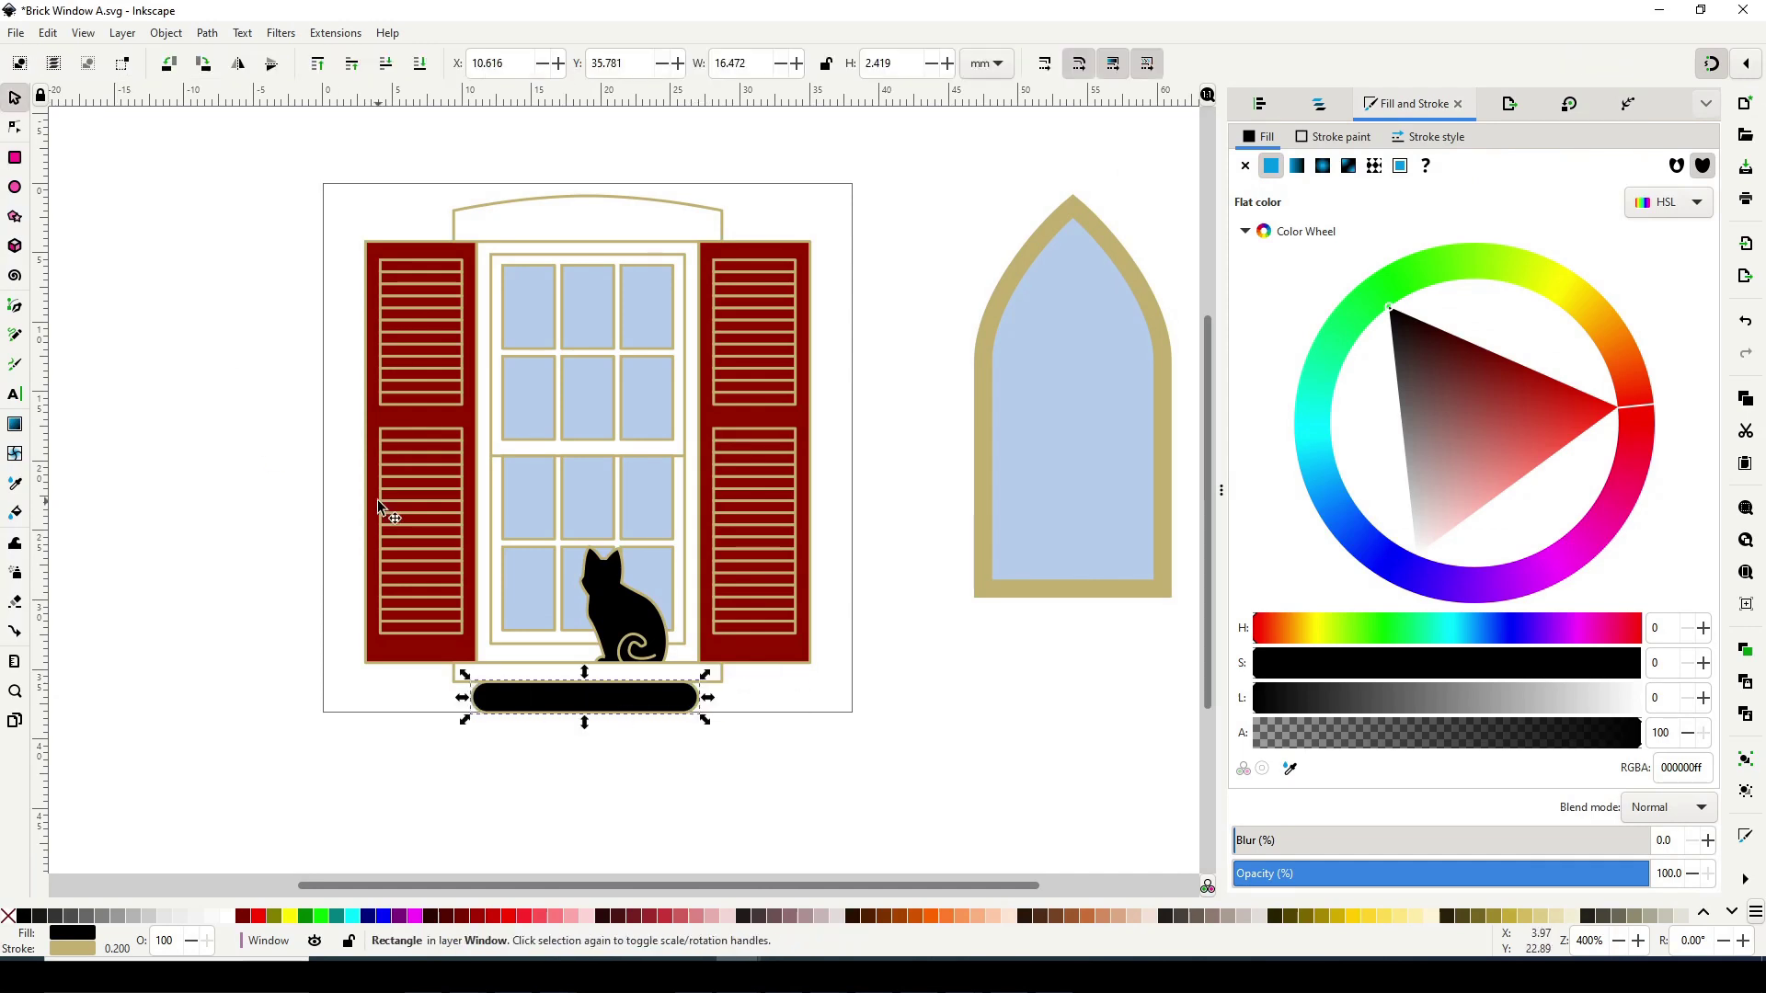
Flatten the black bar into a thin strip beneath the sill and centre it horizontally on the sill
drag(584, 721, 583, 708)
scroll(1211, 465, down, 3)
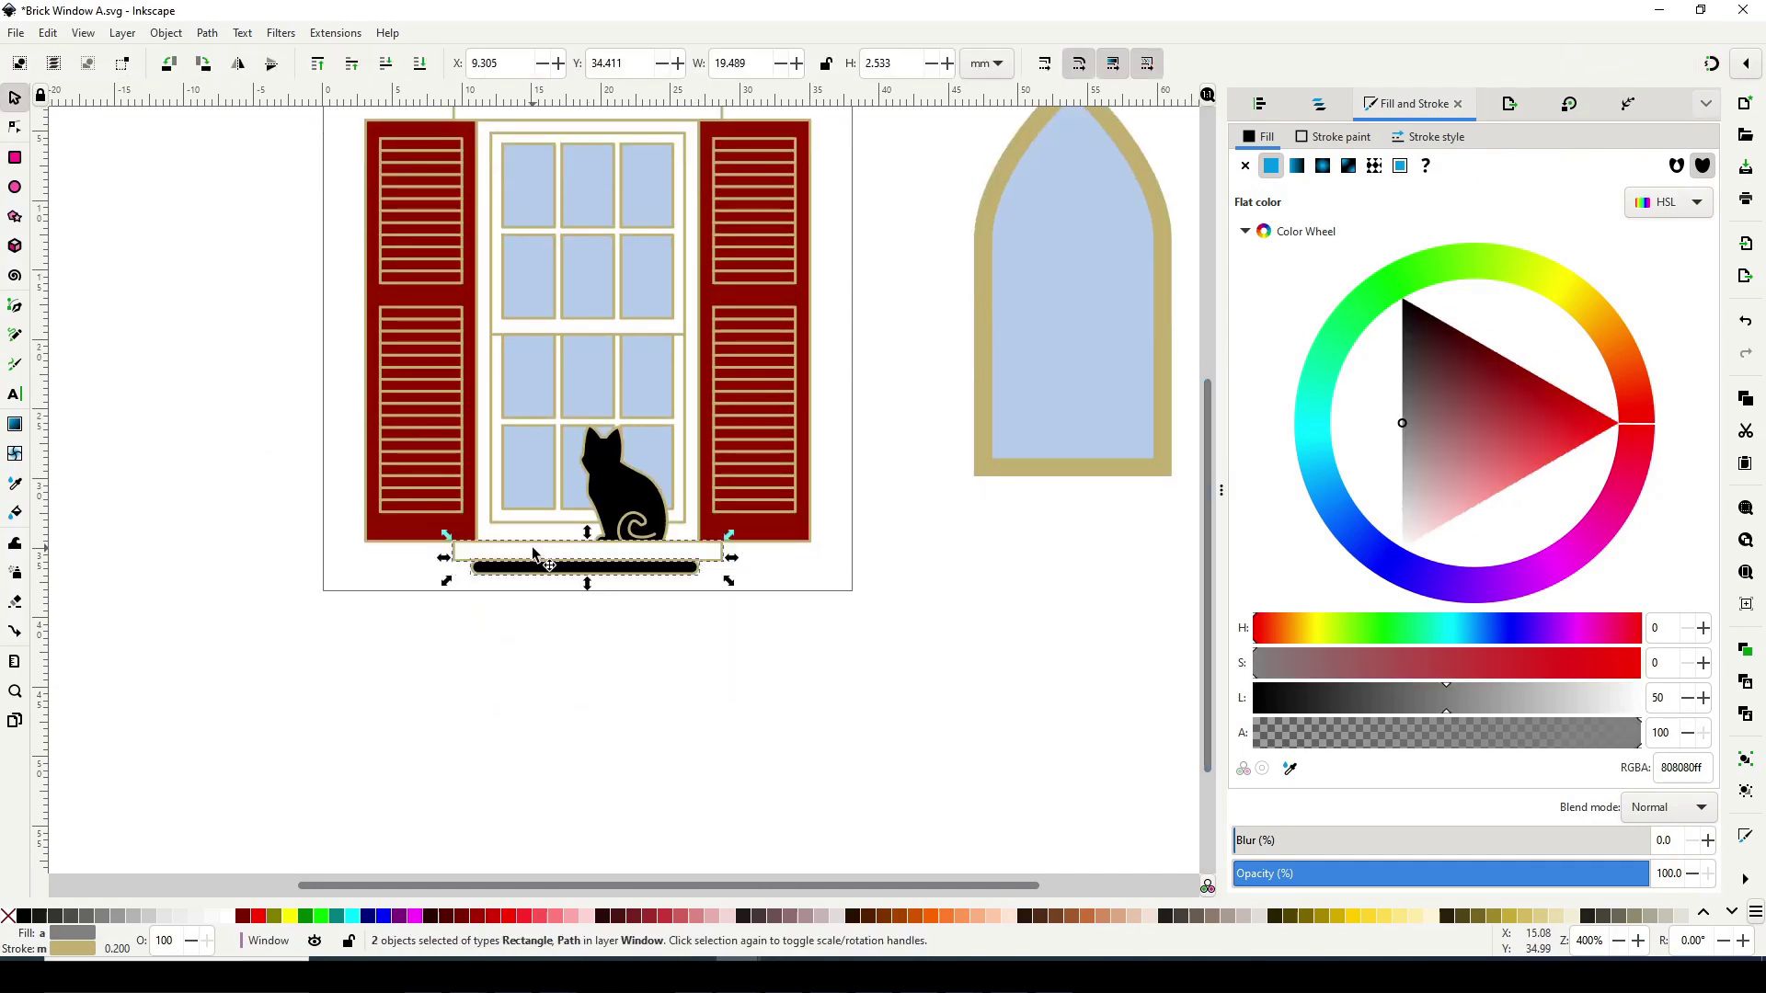
key(ctrl+shift+a)
click(670, 607)
Stretch a copy of the black bar downward into a square-cornered box body about 15.4 mm wide beneath it
click(589, 567)
drag(587, 583, 586, 660)
click(15, 126)
mouse_move(701, 605)
mouse_down()
mouse_move(702, 560)
mouse_move(707, 615)
mouse_up()
click(16, 100)
key(Down)
drag(587, 667, 589, 638)
key(Escape)
Duplicate the rounded black bar and place the copy along the bottom of the box body
click(580, 568)
key(ctrl+d)
drag(588, 569, 612, 642)
Duplicate the box body below the lower bar, convert it to a path and reshape it into a shallow base flared outward
click(603, 609)
key(ctrl+d)
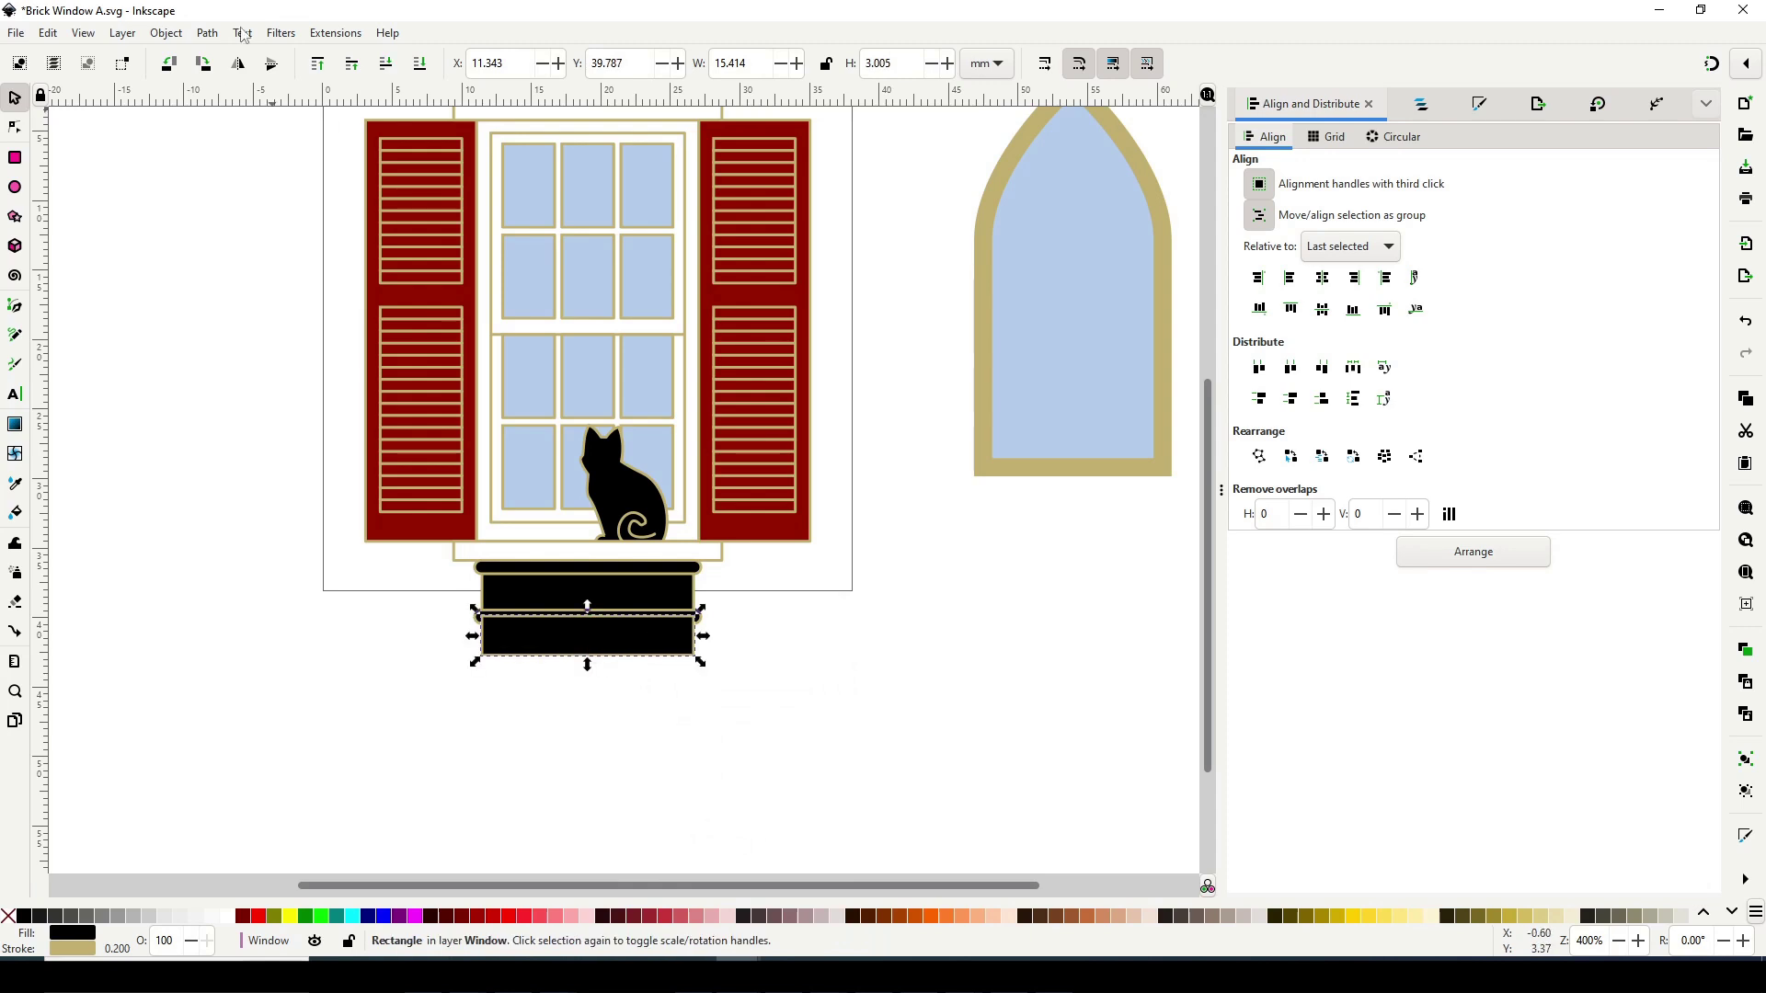
key(shift+ctrl+c)
key(n)
drag(714, 664, 725, 648)
click(757, 685)
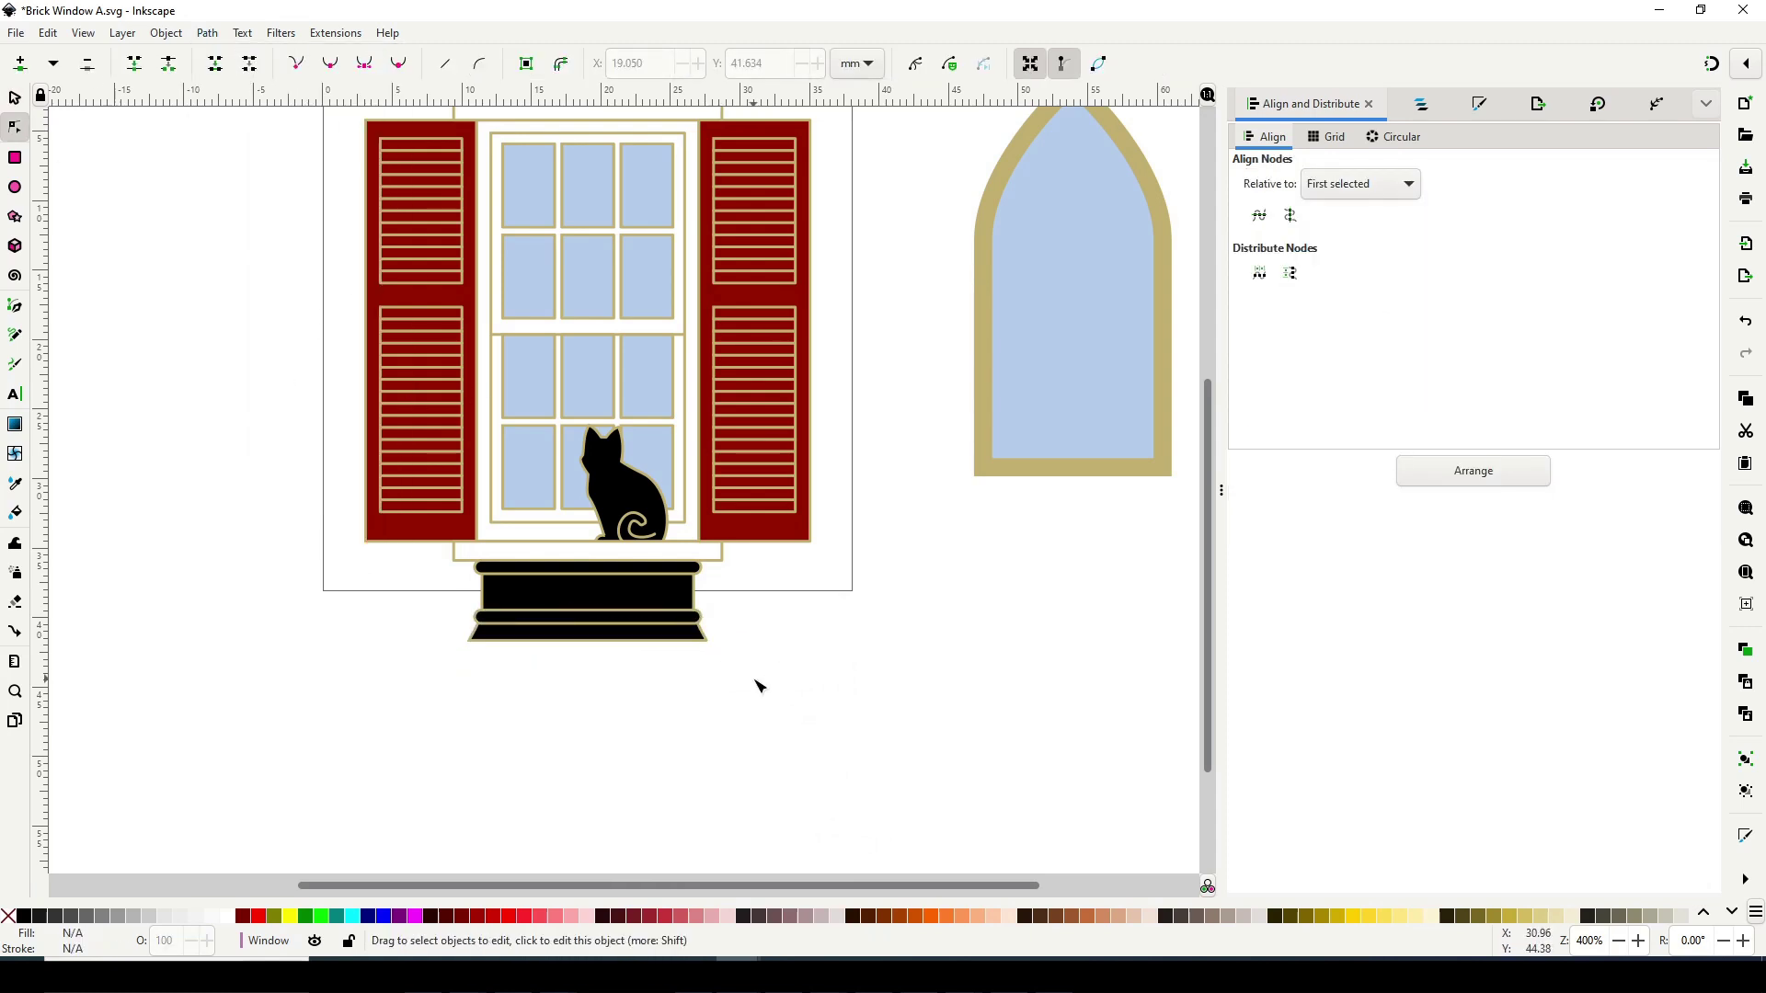
Draw a black square about 3.5 mm wide under the base's left end and cover its upper half with a half-height copy
key(plus)
click(15, 158)
drag(435, 694, 500, 755)
click(14, 98)
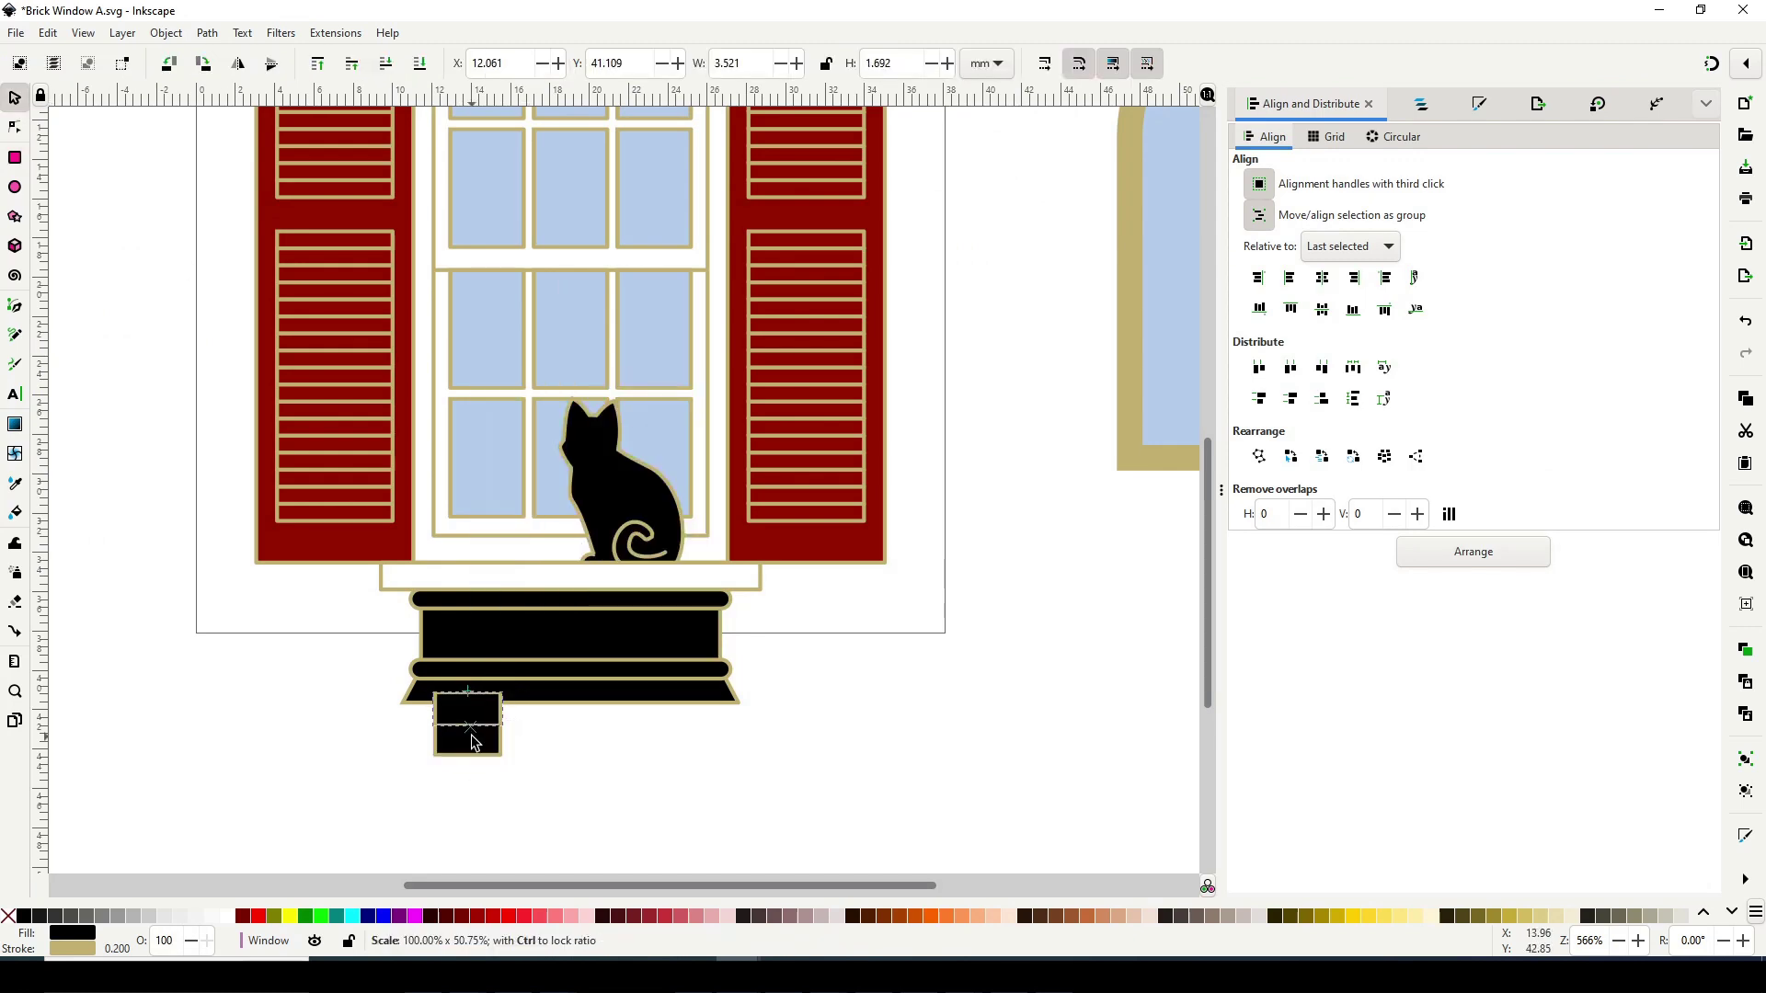
Copy the two-part foot to the base's right end, group the window box parts and widen the box to about 19.1 mm
key(ctrl+c)
key(ctrl+v)
click(1744, 760)
key(minus)
click(831, 626)
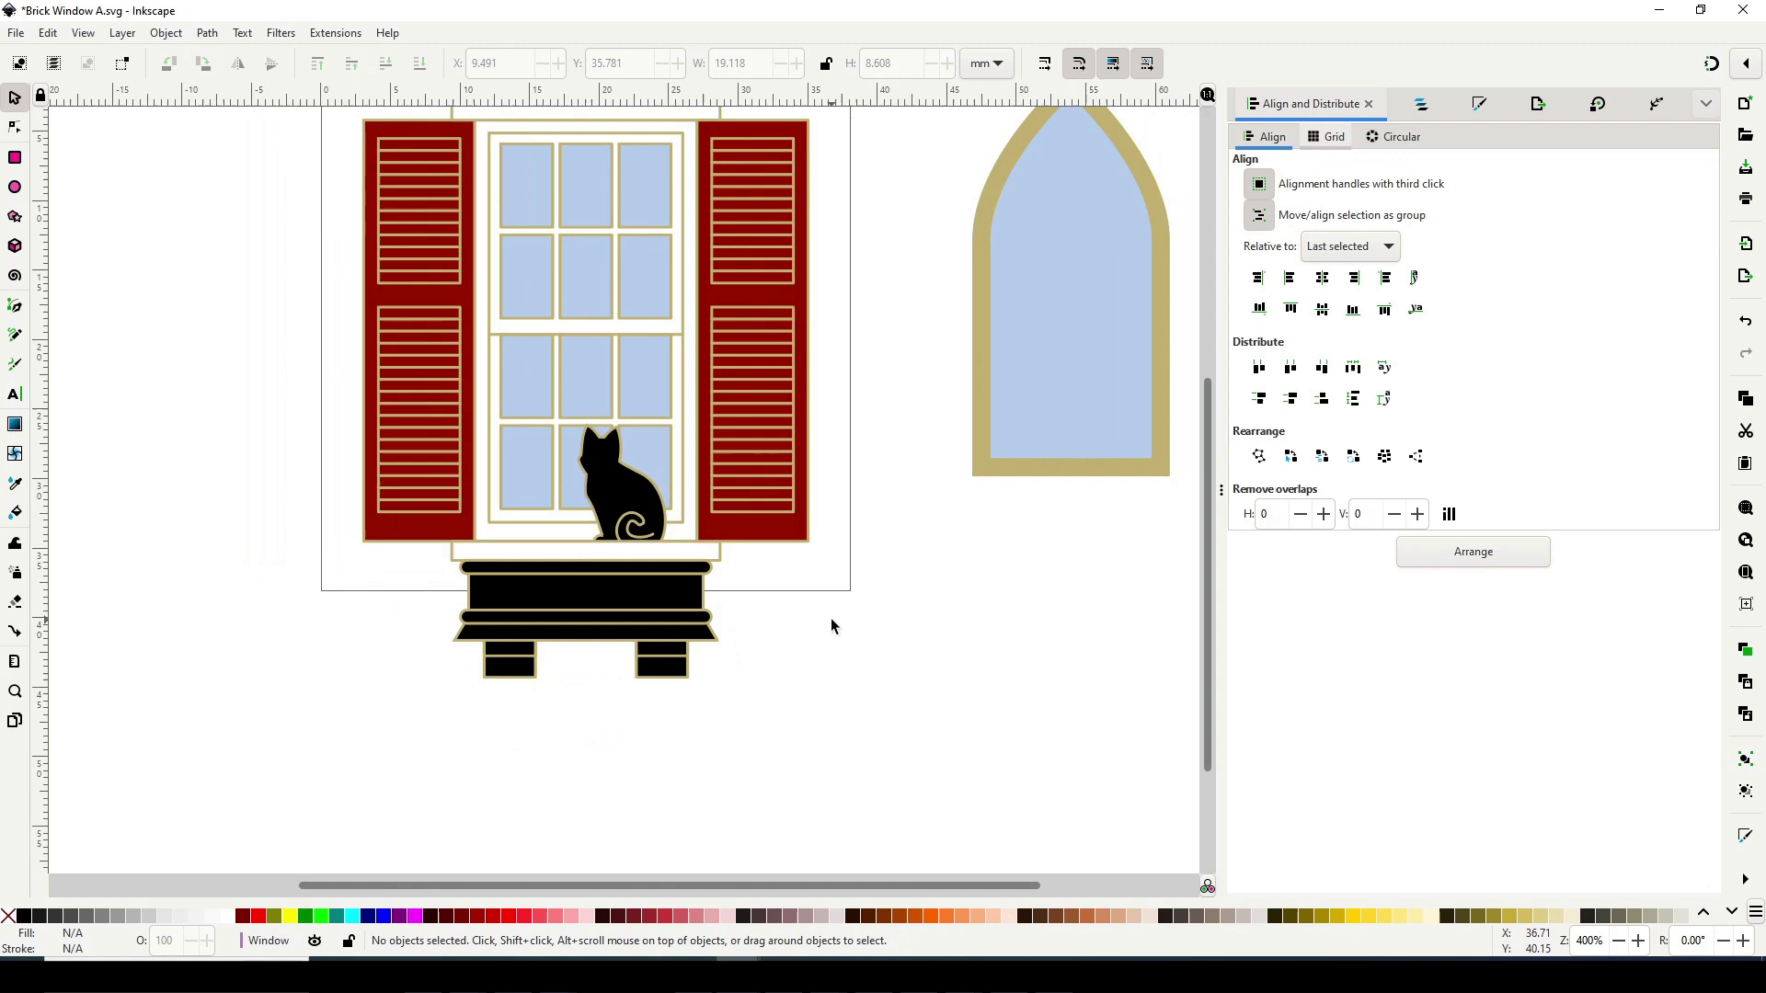
Draw a spiky freehand plant over the left end of the window box and give it a medium green flat fill
key(minus)
key(plus)
key(plus)
key(plus)
key(p)
drag(318, 636, 219, 627)
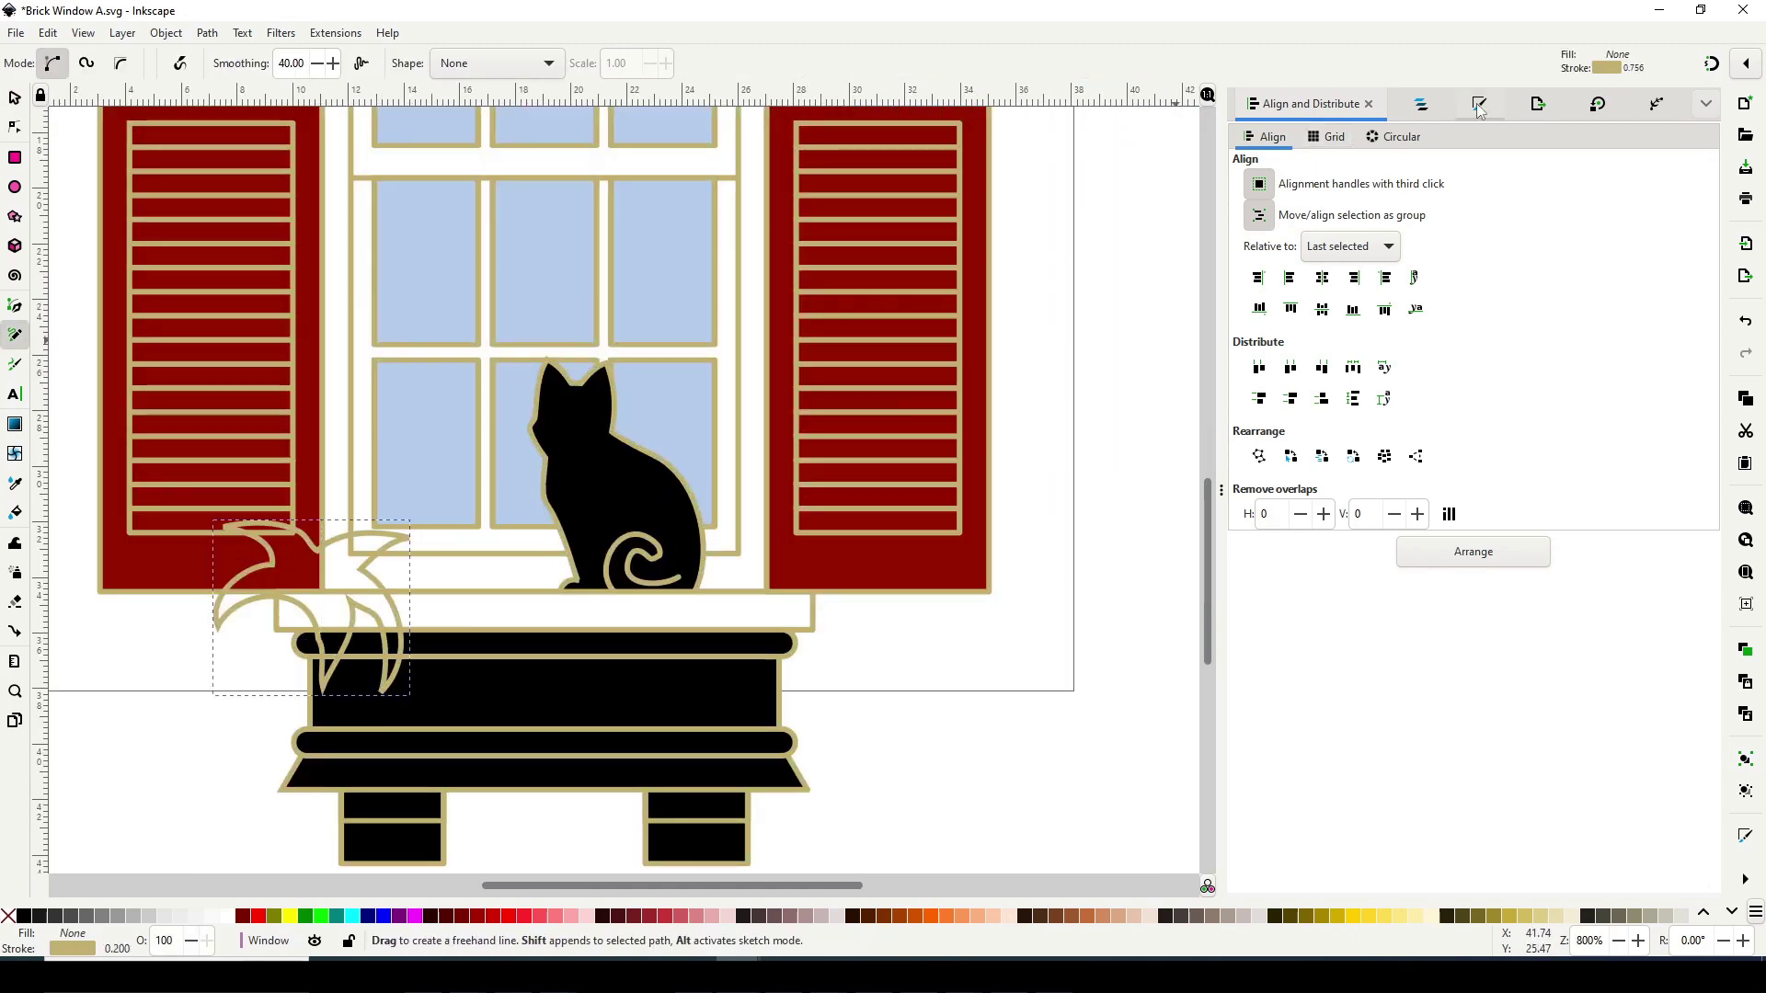
key(ctrl+shift+f)
click(1271, 166)
drag(1426, 438, 1452, 405)
Try the spiky plant in another position on the window box and delete it
key(s)
key(minus)
mouse_move(388, 541)
mouse_down()
mouse_move(701, 556)
mouse_move(725, 510)
mouse_up()
key(minus)
key(minus)
key(Delete)
key(plus)
key(plus)
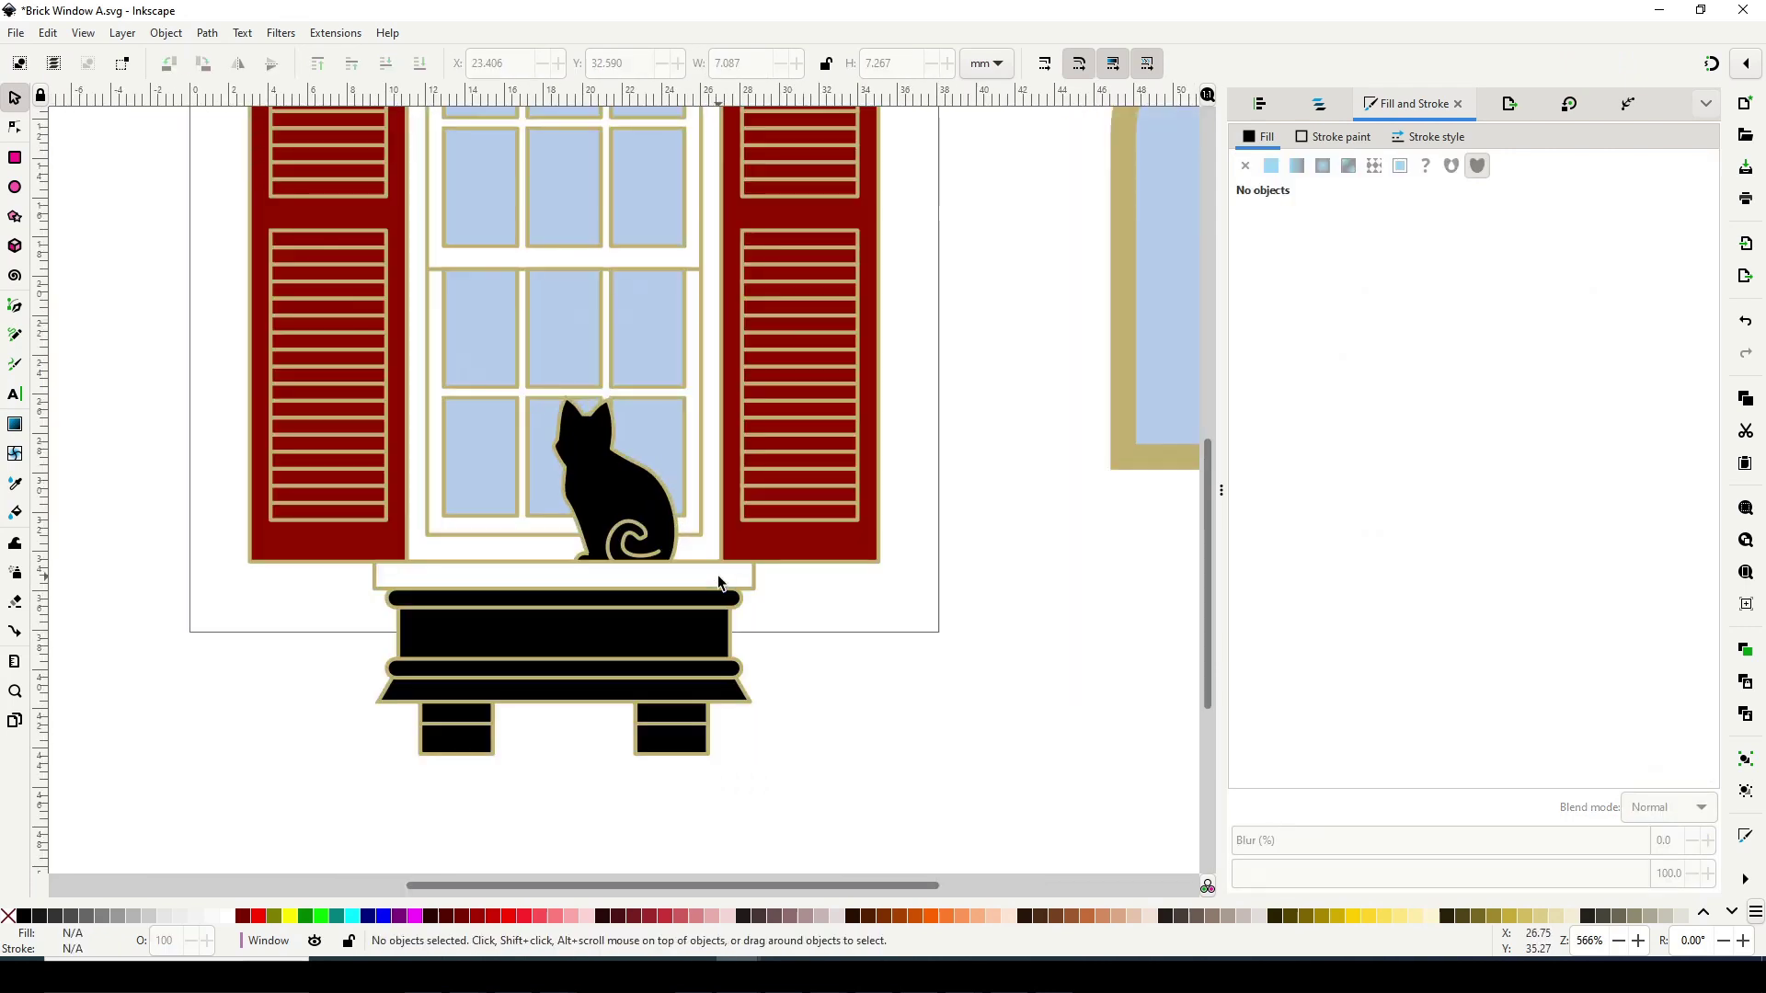
key(p)
drag(720, 579, 350, 699)
key(ctrl+z)
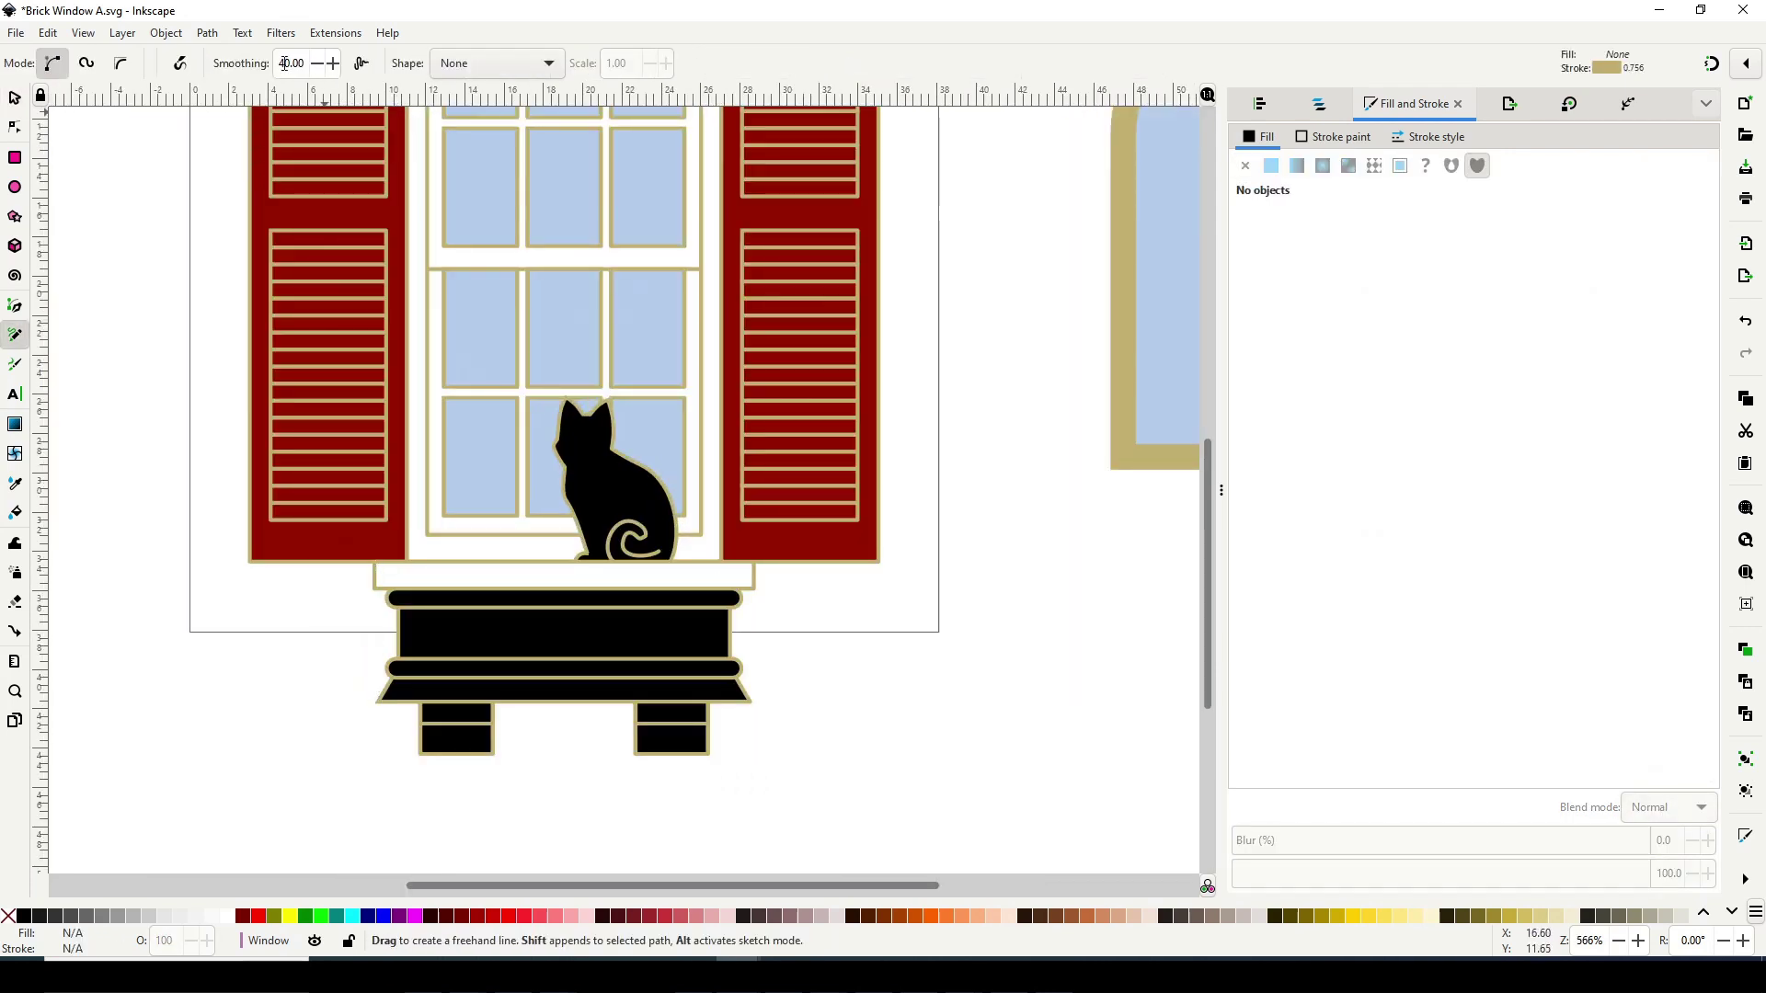
Draw a wavy-edged freehand bush about 8.1 by 8.7 mm over the window box's left end and fill it green
drag(359, 579, 344, 688)
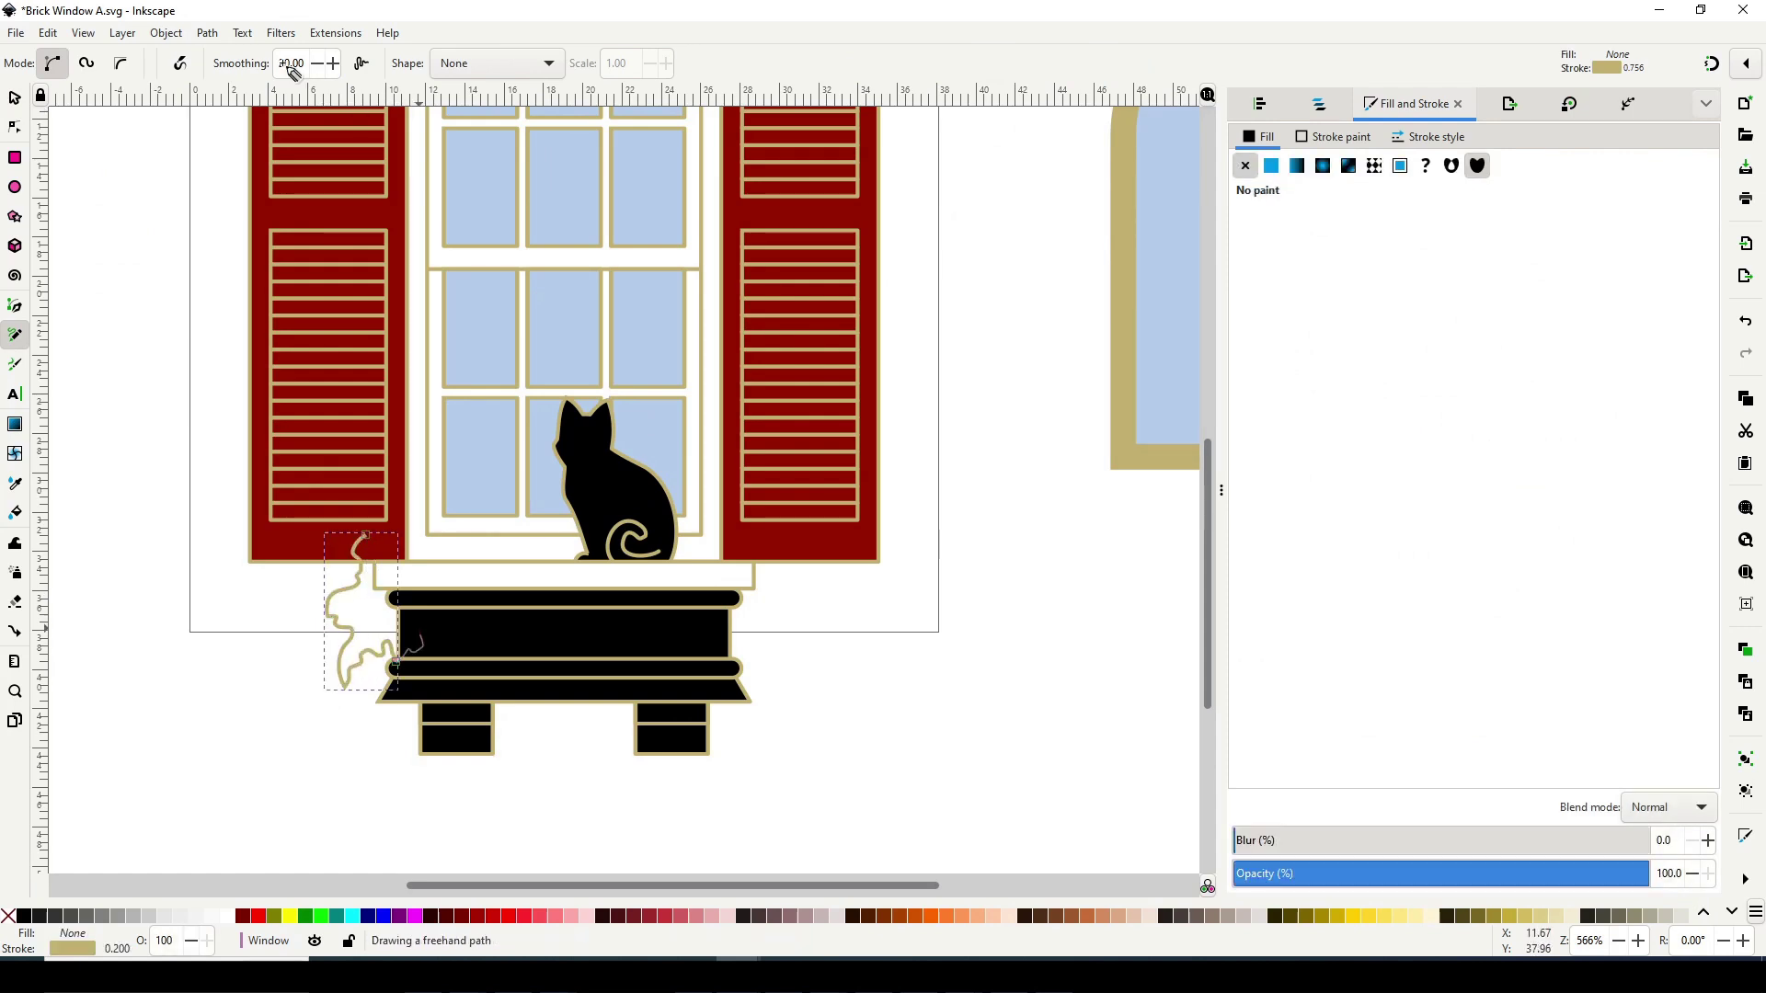
click(14, 100)
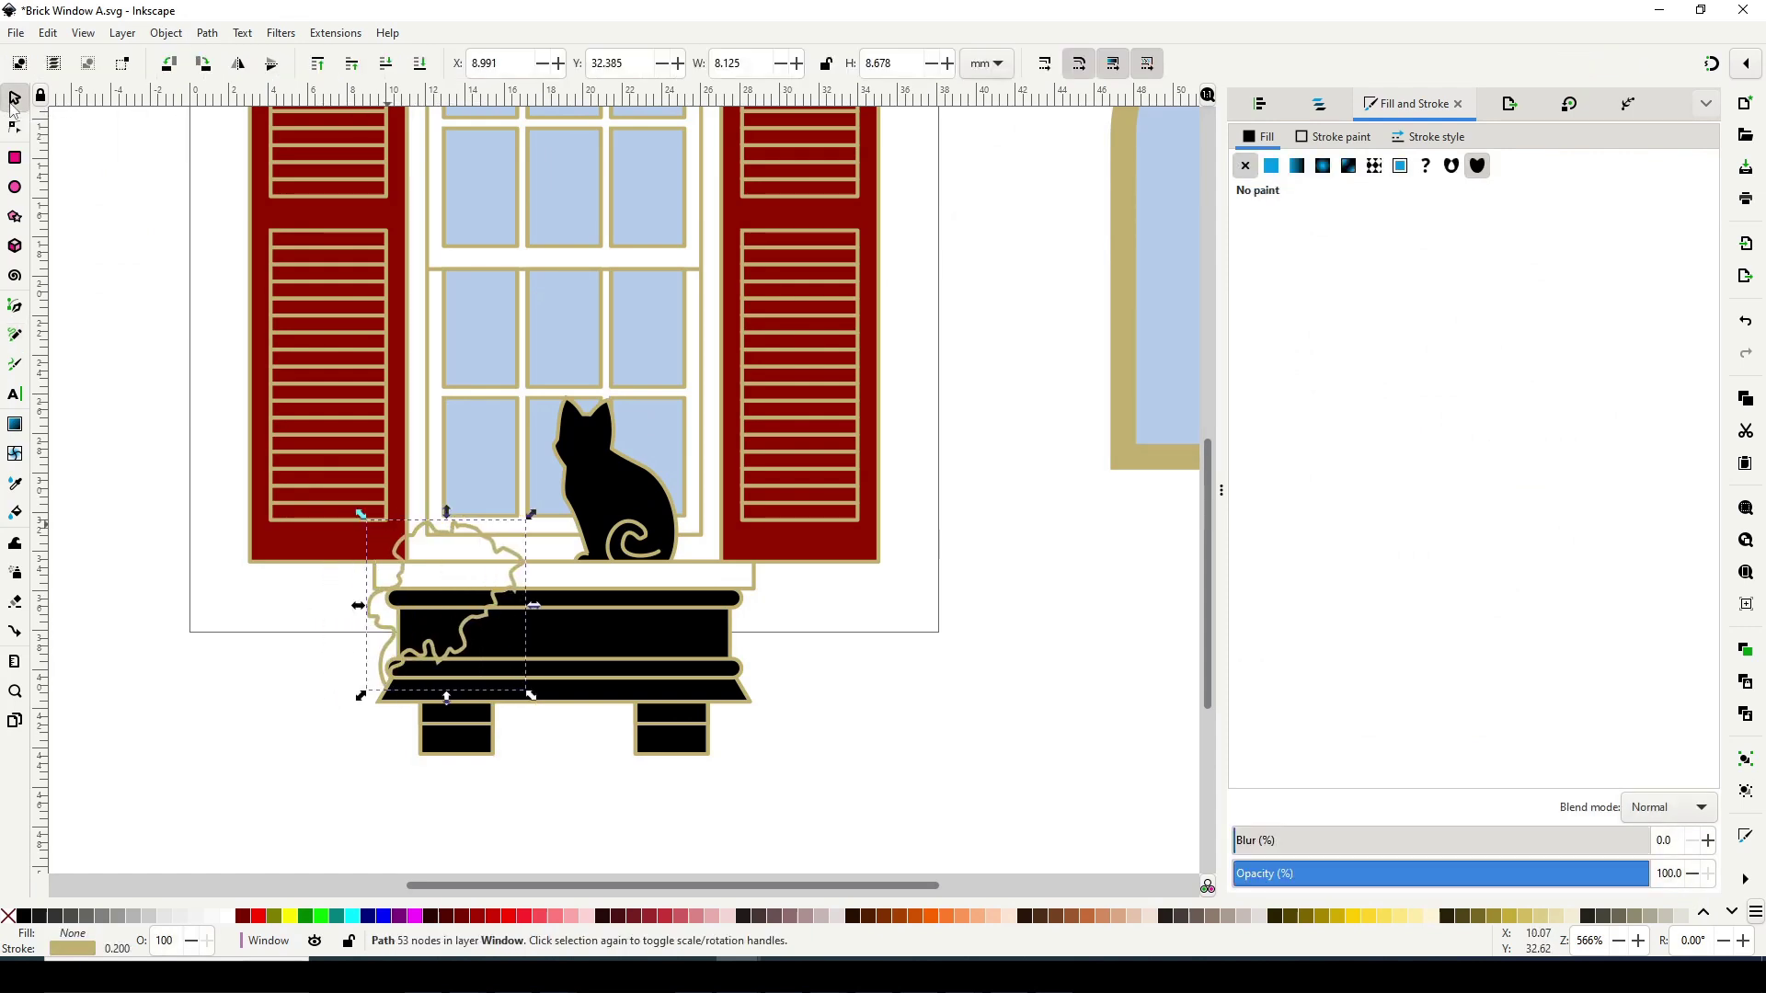
click(948, 713)
Draw a second freehand bush with smoothing 20 over the window box's right end, fill it green and adjust its placement
key(p)
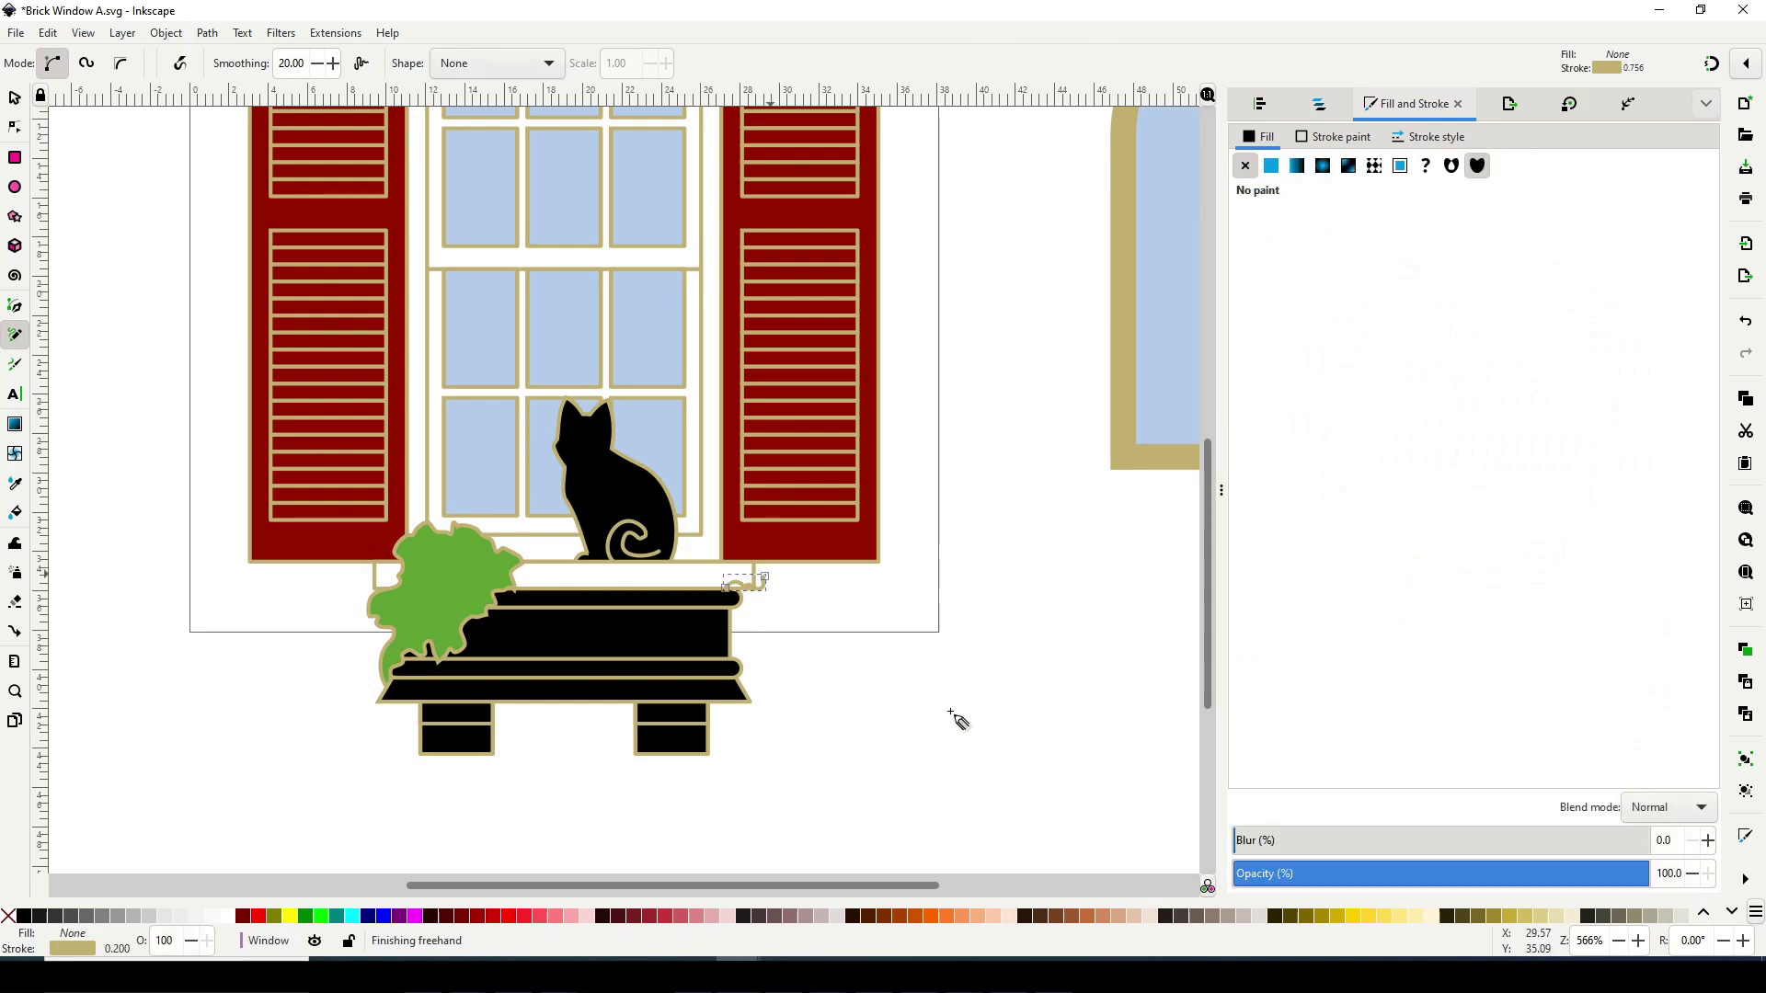
key(ctrl+shift+v)
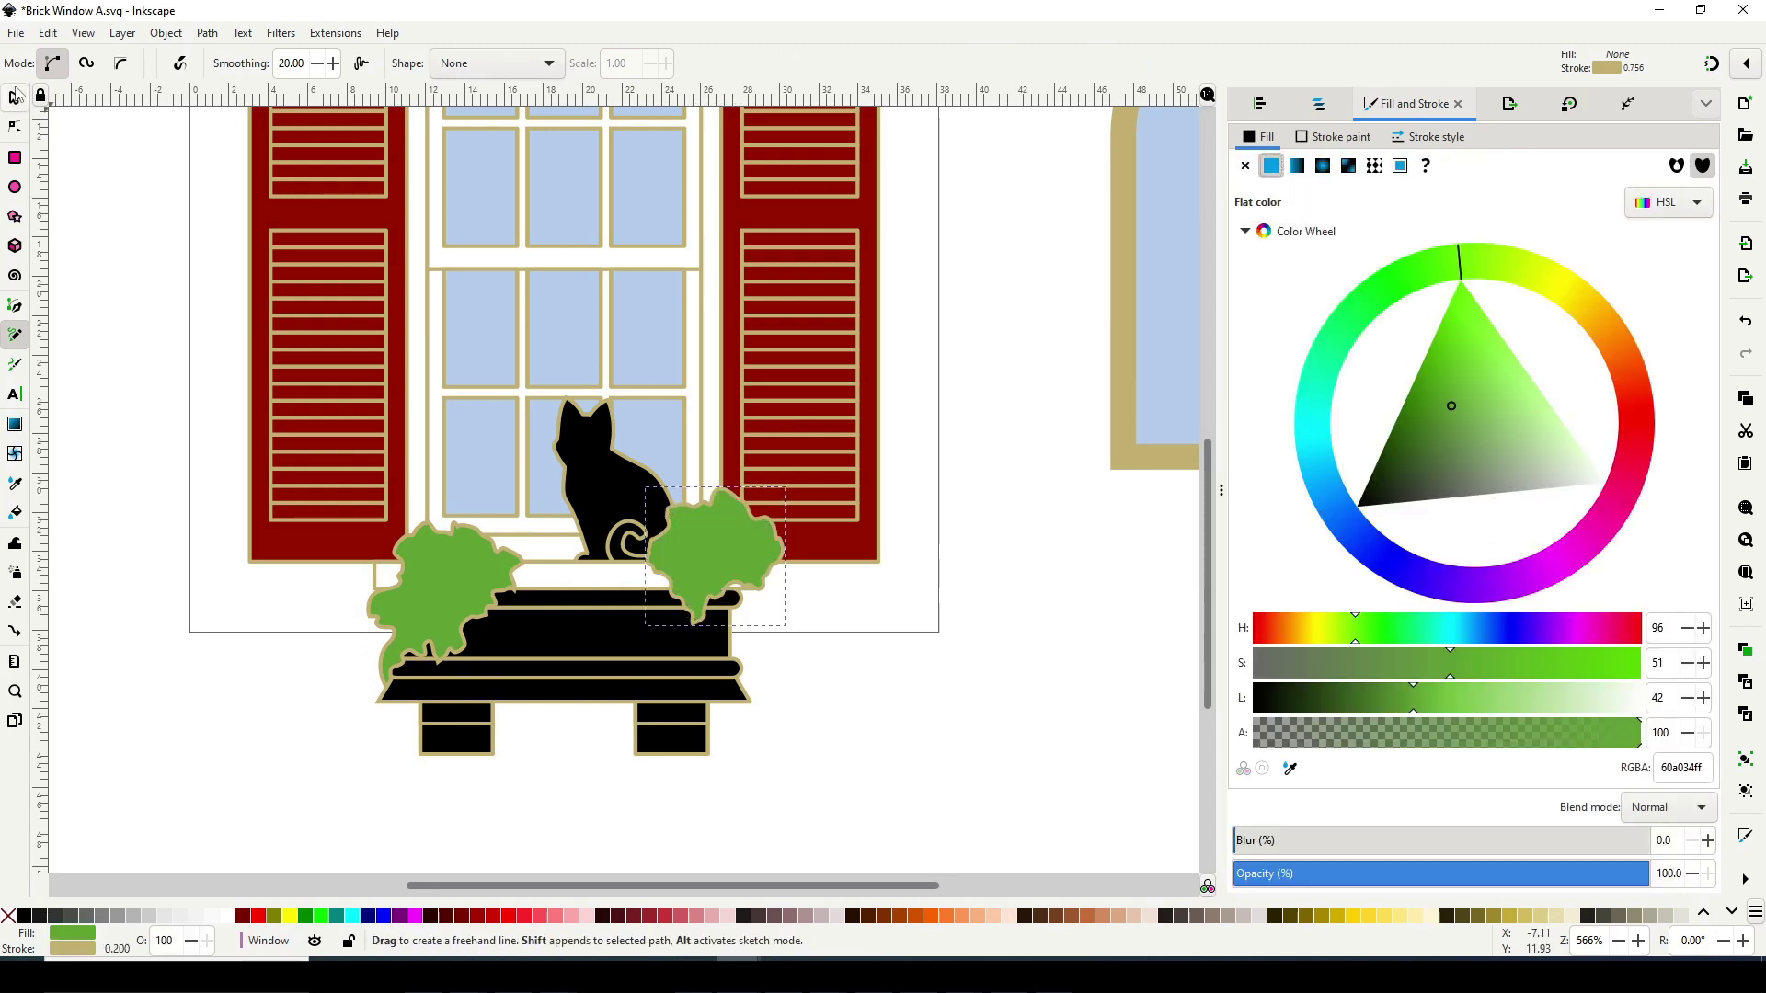
key(s)
drag(686, 553, 680, 565)
click(840, 623)
click(708, 563)
click(1079, 710)
click(722, 567)
click(951, 718)
Draw a third green bush between the other two and position it to overlap both of them
key(p)
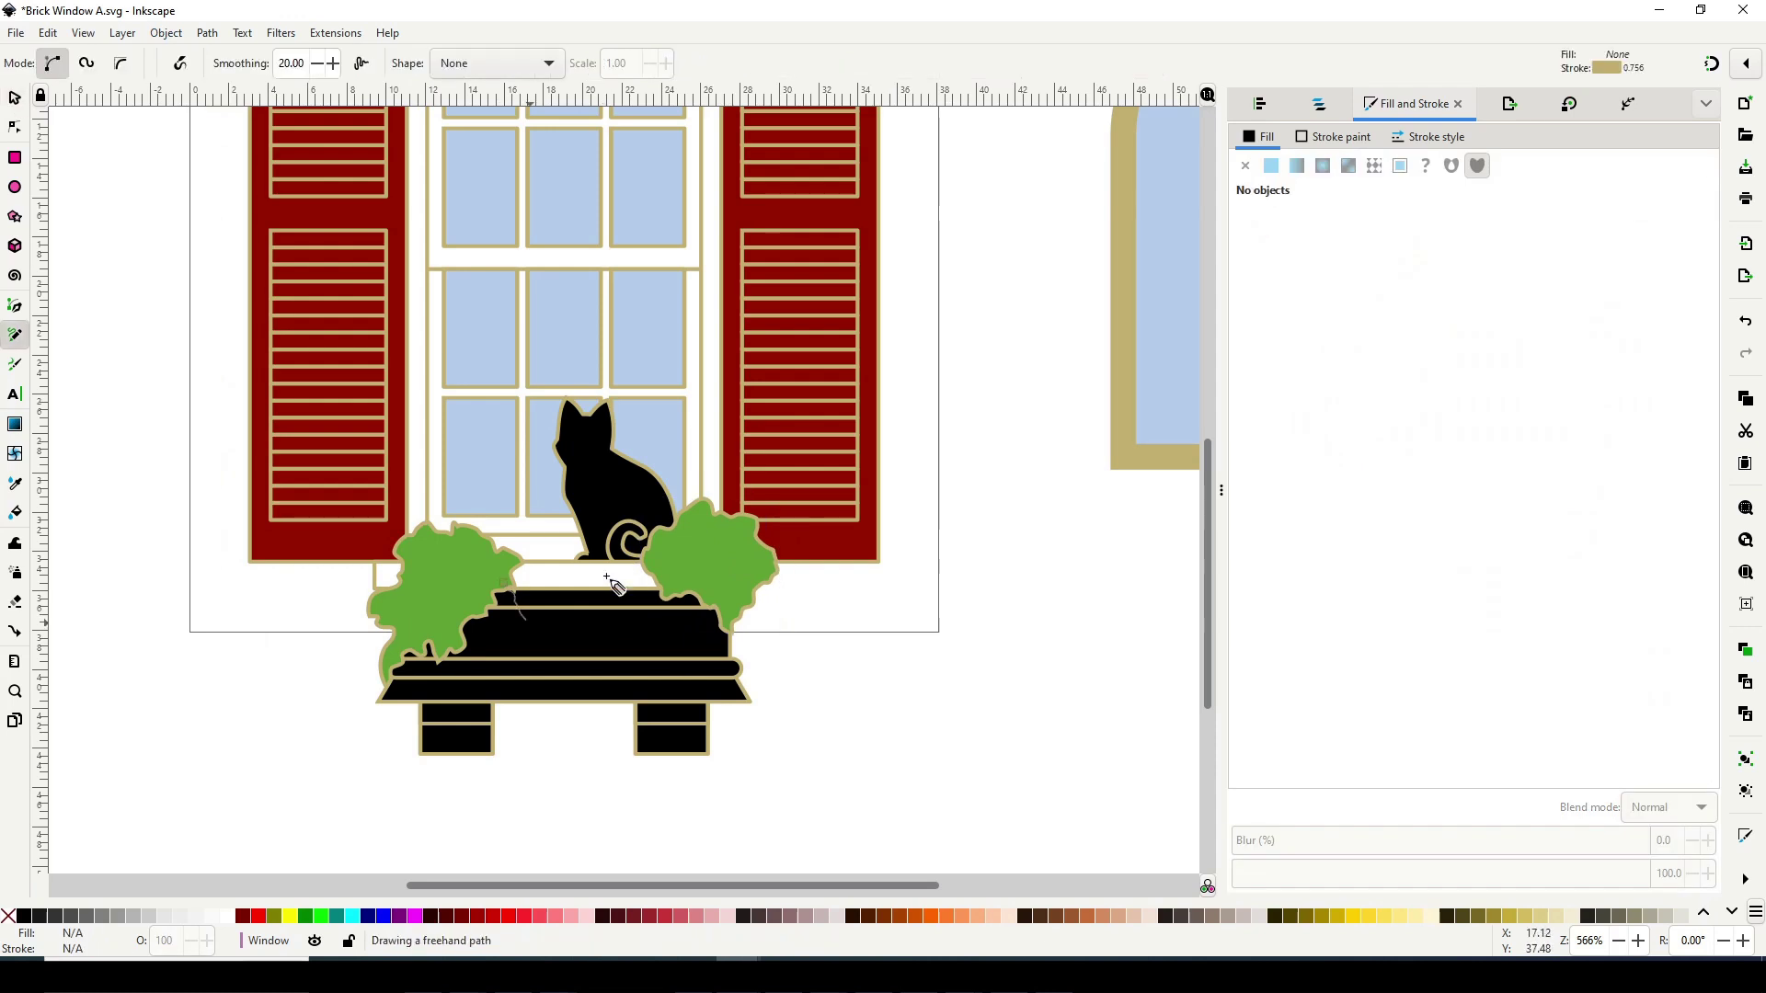
drag(607, 578, 607, 578)
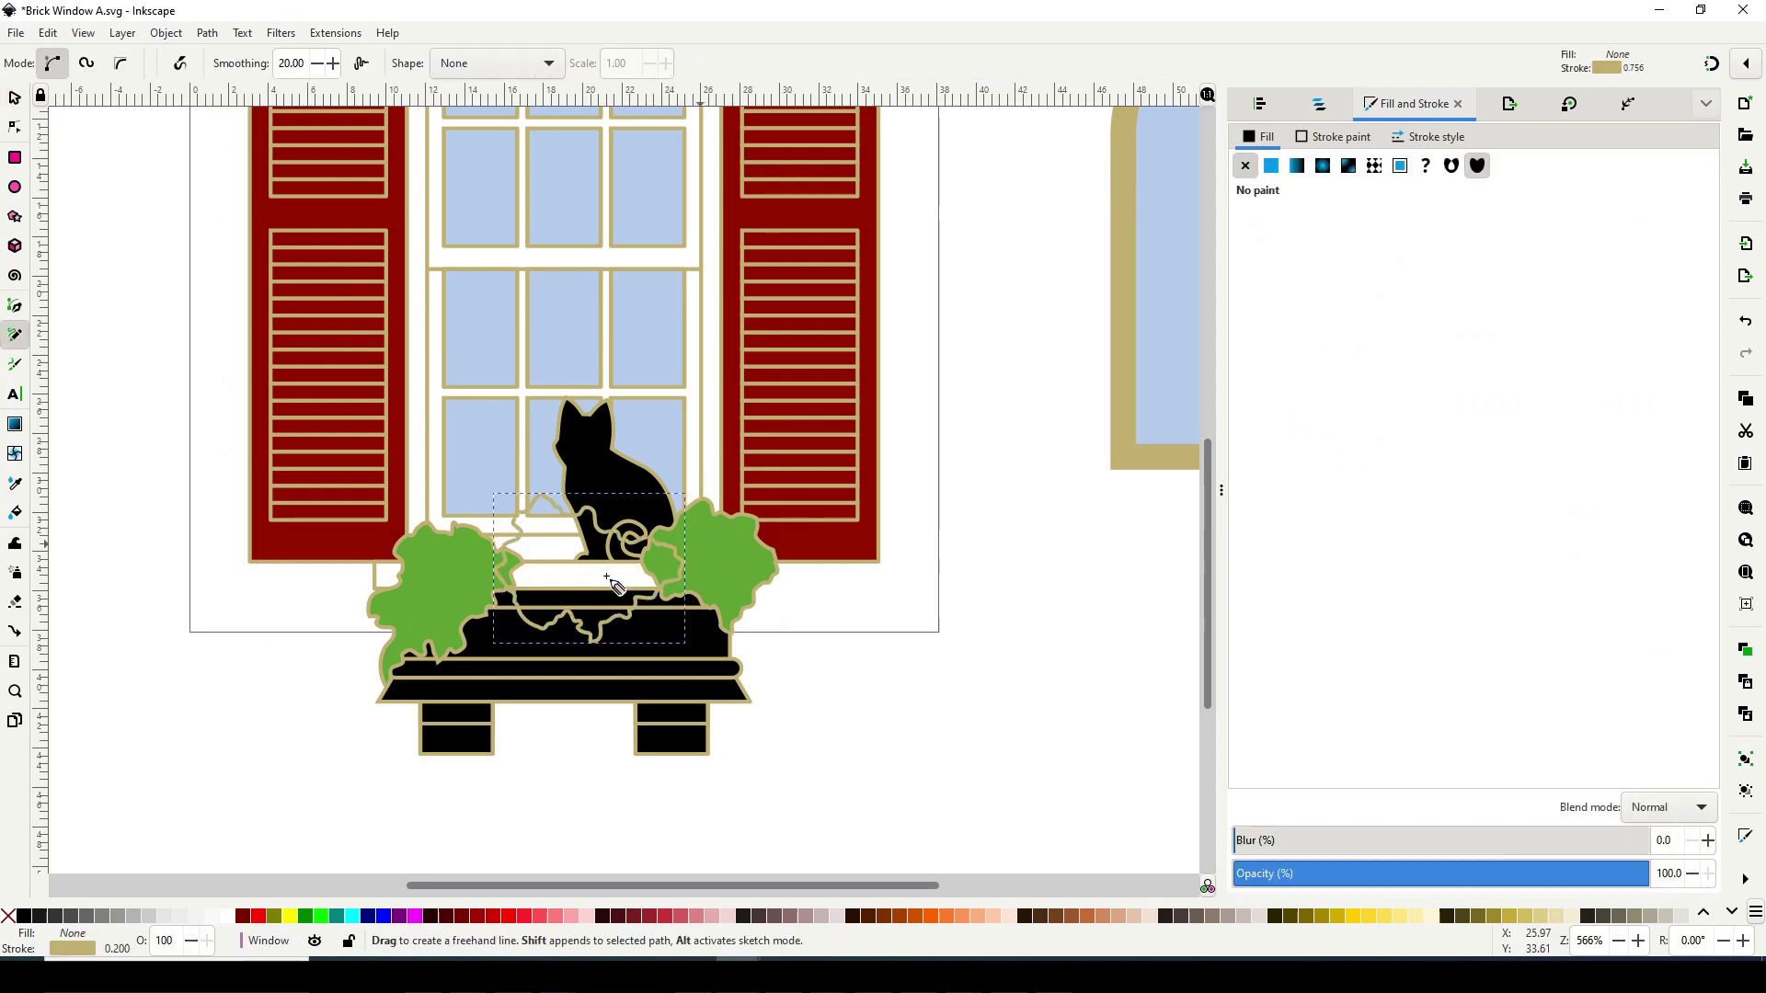
click(1271, 166)
click(15, 98)
drag(592, 575, 582, 591)
drag(473, 584, 450, 584)
drag(562, 584, 569, 585)
click(1068, 499)
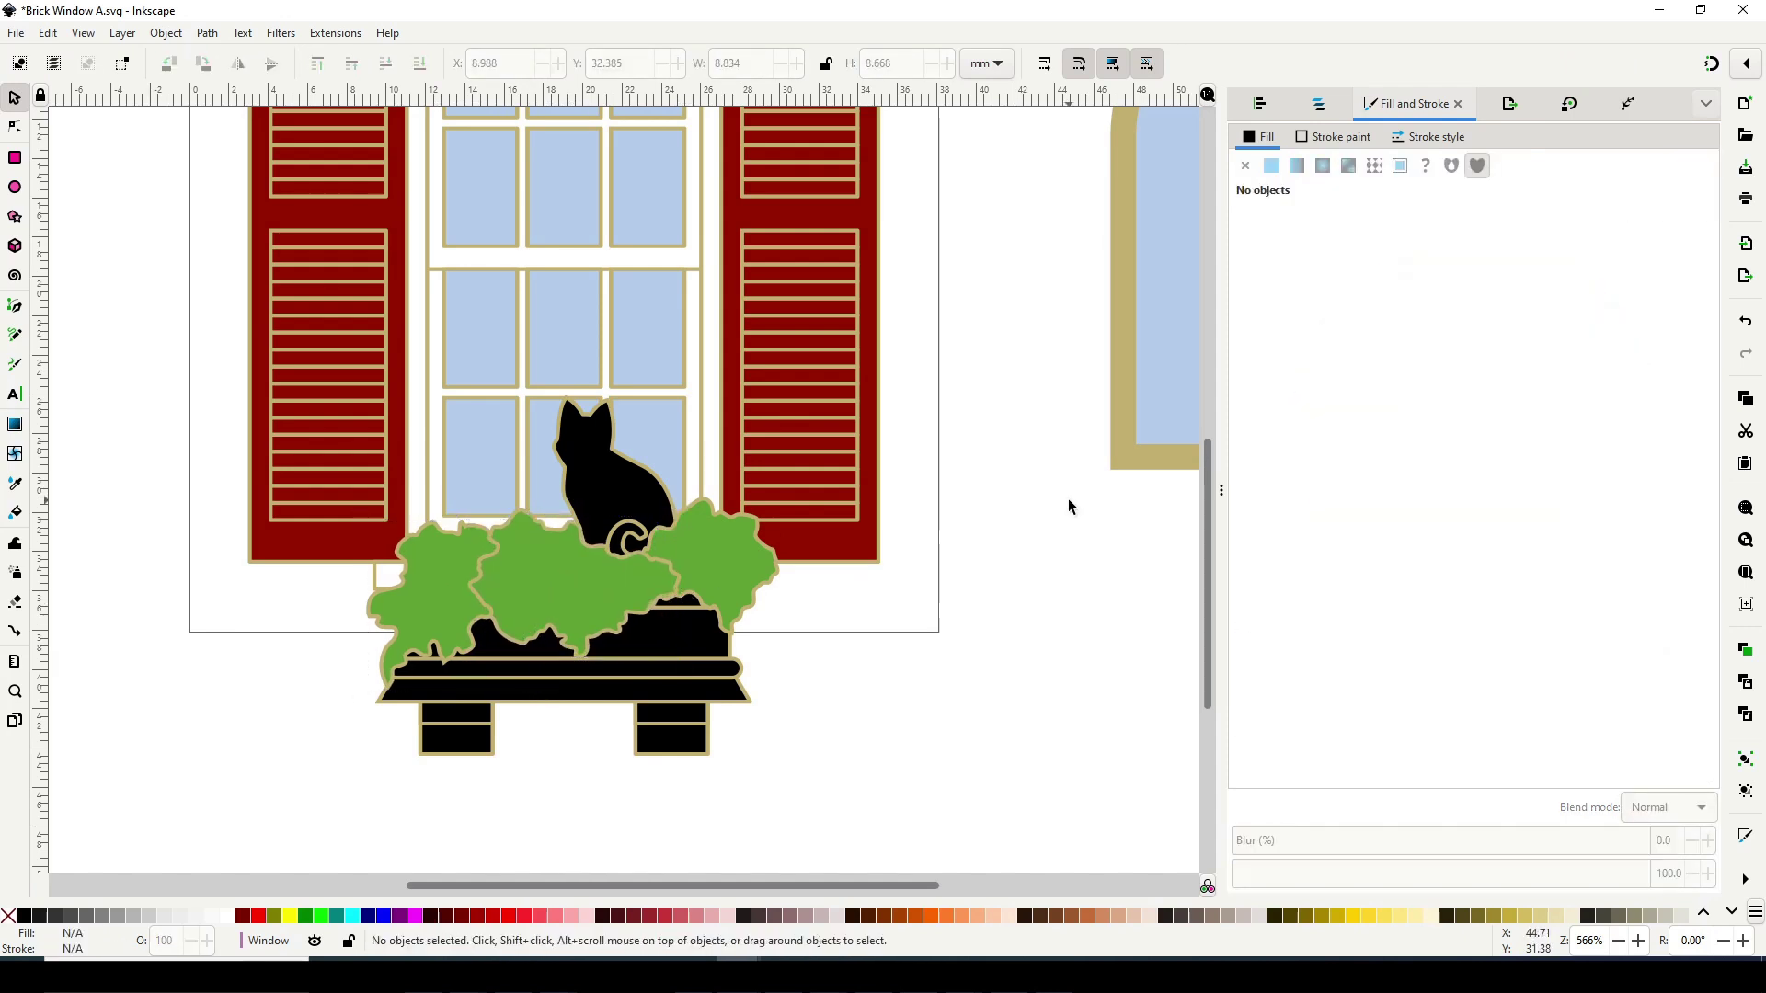
Draw a small freehand flower on the empty area left of the window box and fill it purple
scroll(1068, 499, down, 2)
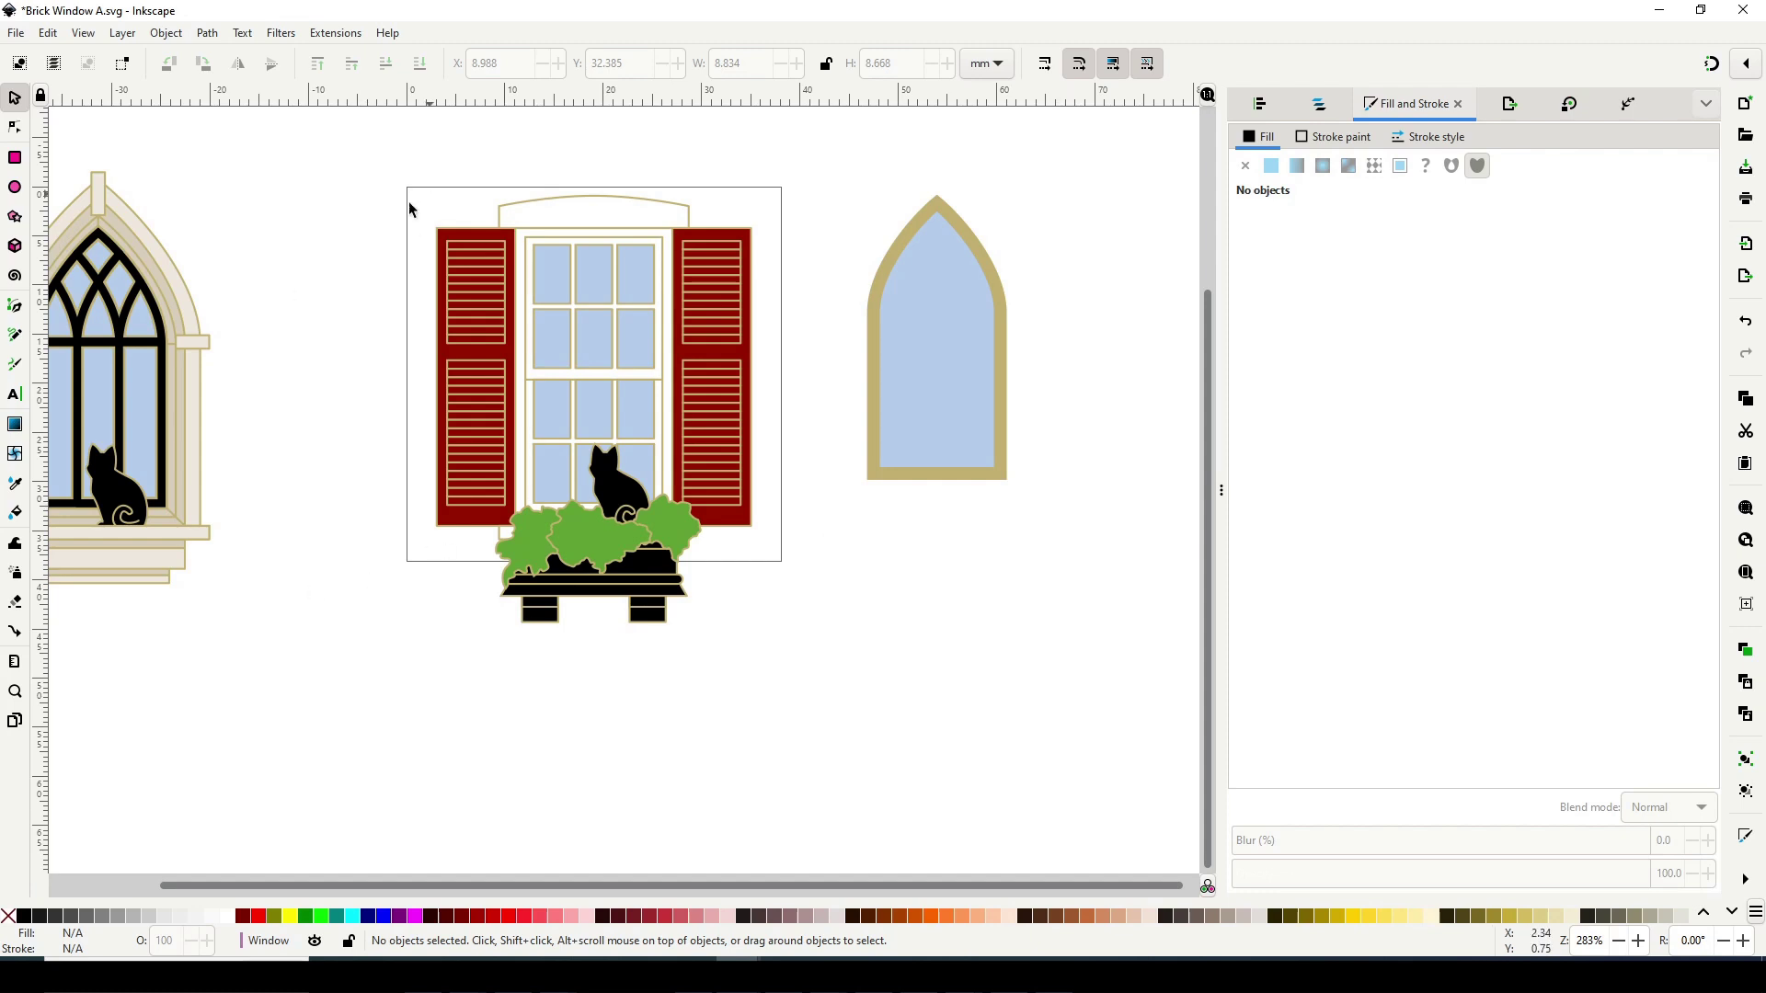
key(p)
scroll(461, 584, up, 3)
drag(349, 544, 349, 545)
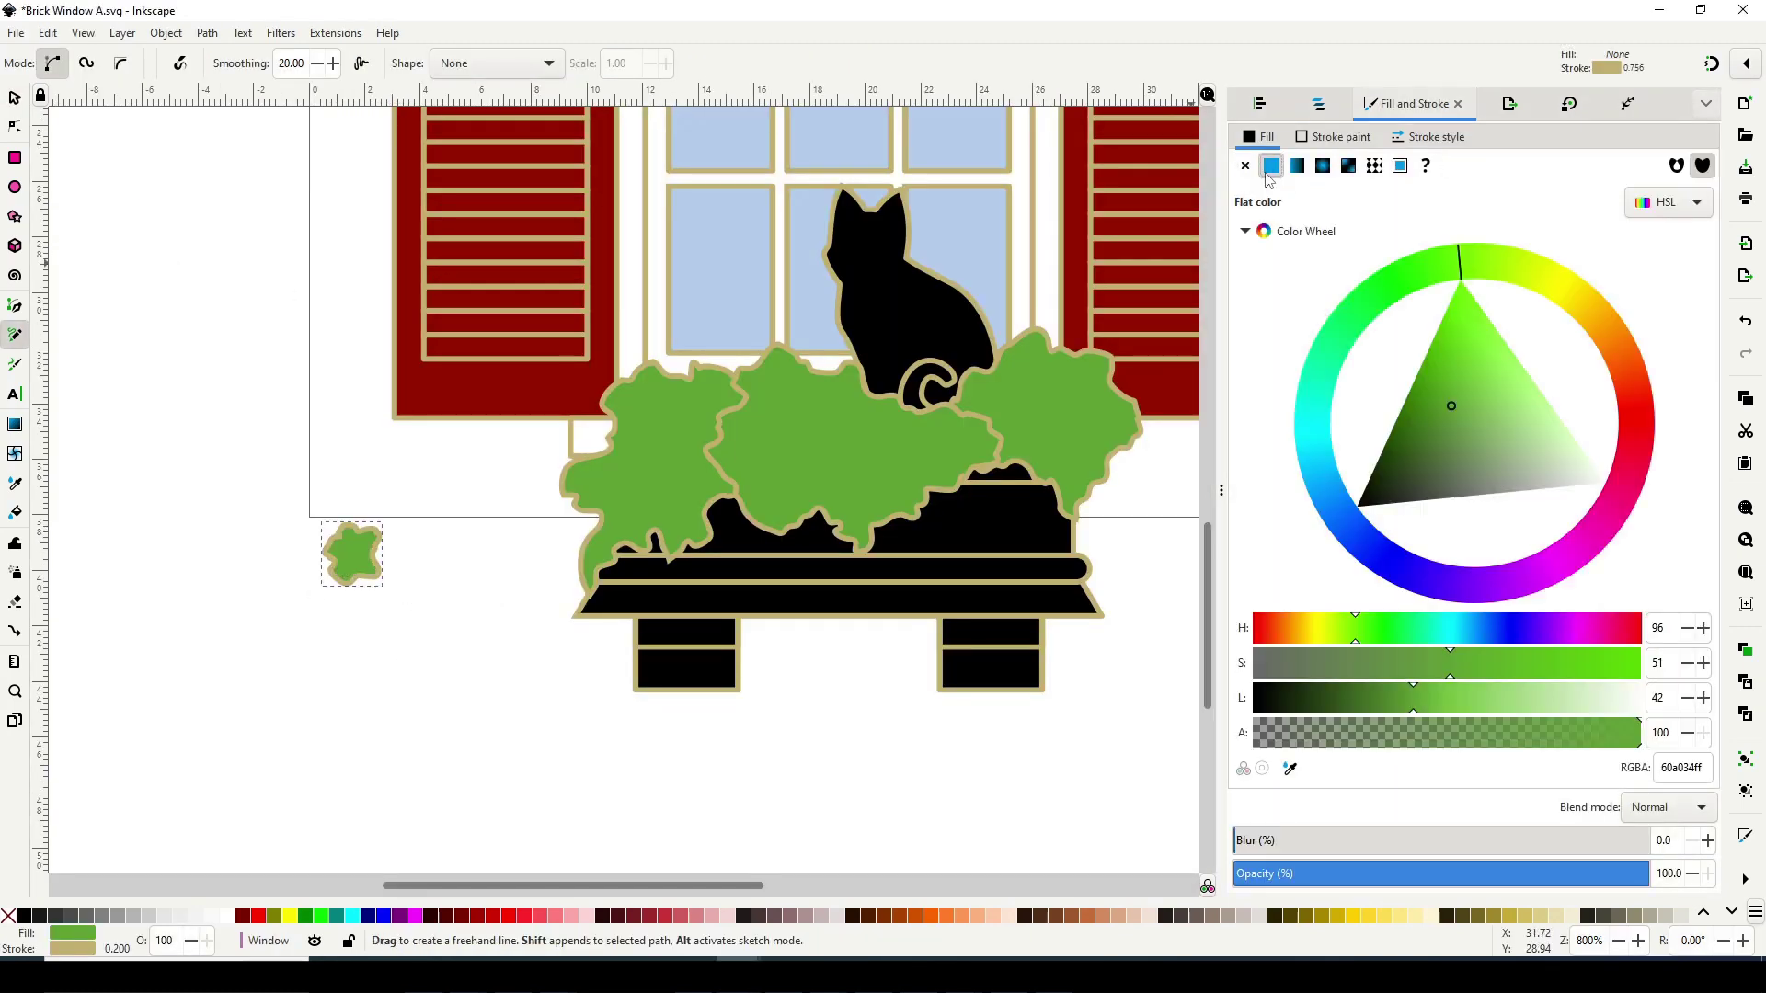
click(1536, 581)
click(1471, 485)
Draw a second, larger lobed flower below the first with smoothing 40 and open its outline for node editing
mouse_move(412, 648)
mouse_down()
mouse_move(394, 670)
mouse_move(414, 708)
mouse_up()
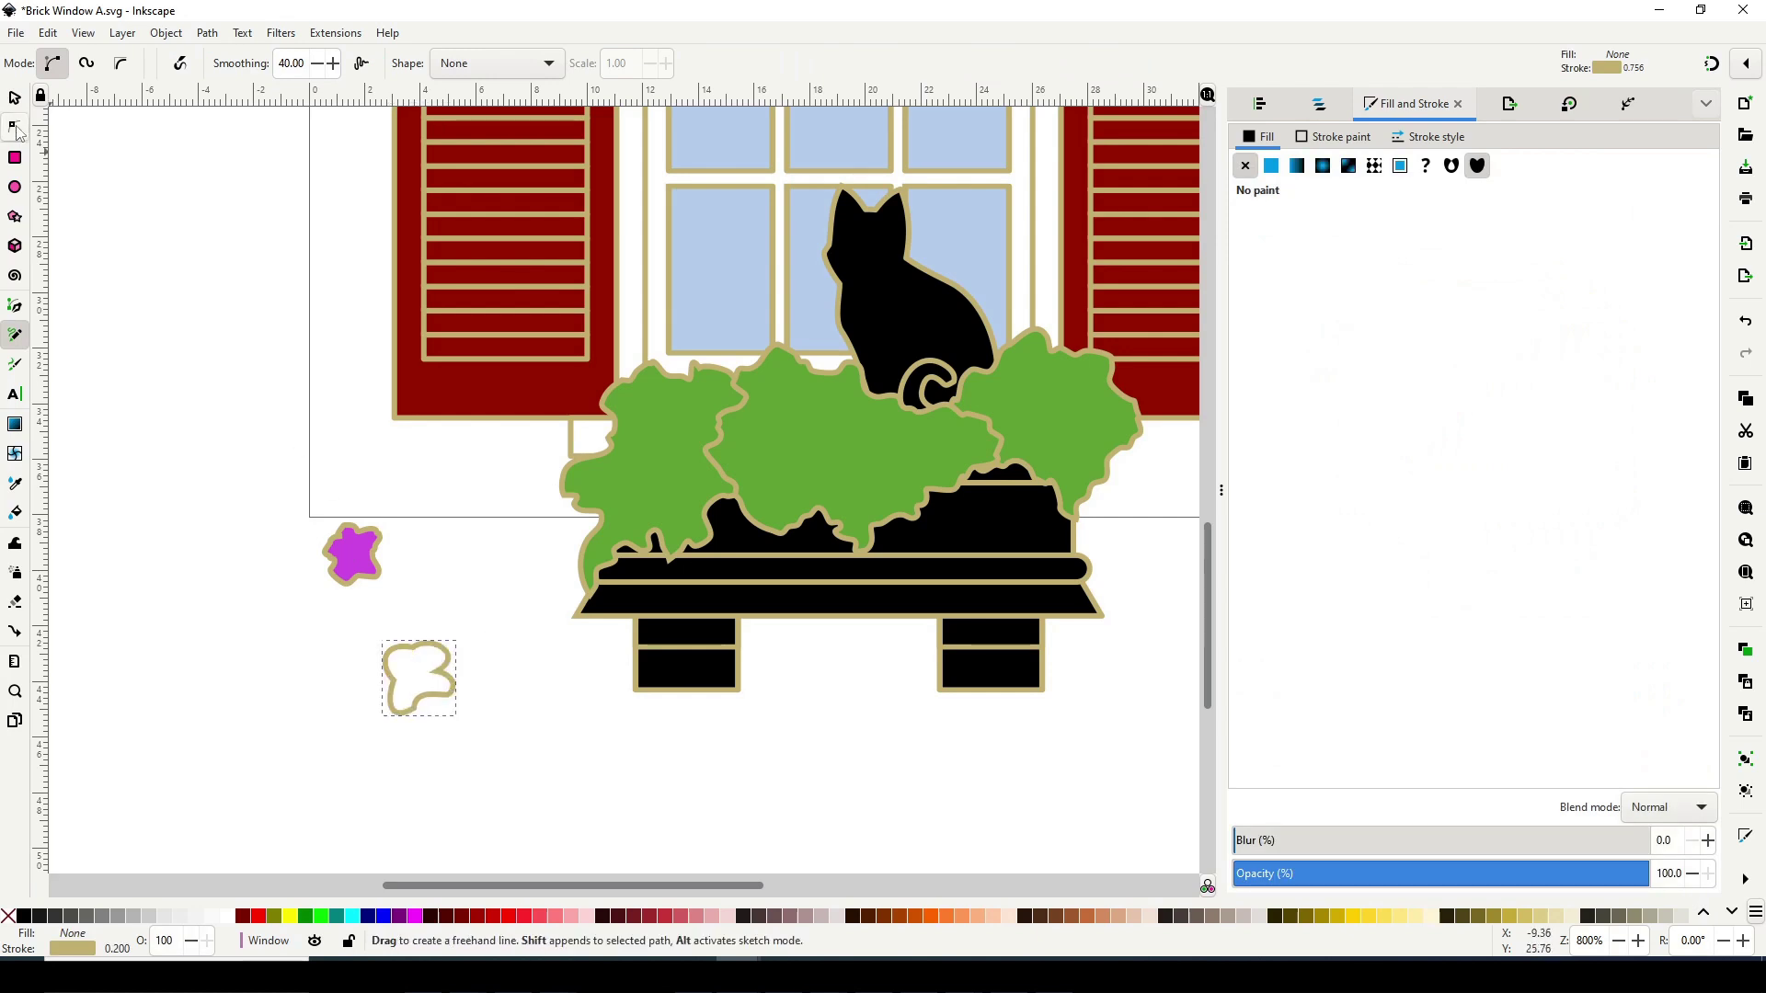
click(16, 132)
click(447, 676)
Place the small flower on the left bush's outer edge and the larger flower near its lower end
click(352, 553)
click(17, 97)
drag(352, 553, 593, 455)
right_click(432, 722)
click(497, 405)
click(526, 678)
drag(417, 674, 581, 548)
Duplicate the purple flowers and arrange the copies in the middle and lower edge of the left bush
key(ctrl+d)
click(749, 631)
click(707, 450)
key(ctrl+d)
key(ctrl+d)
click(671, 431)
click(517, 615)
Duplicate a flower at the left bush's upper edge and lower the copy in the stacking order
key(minus)
key(minus)
key(minus)
key(minus)
key(plus)
key(plus)
key(plus)
key(plus)
key(plus)
key(plus)
click(688, 368)
key(ctrl+d)
key(Page_Down)
key(Page_Down)
Duplicate the upper flower, place it where the left and middle bushes meet, lower it and rotate it
click(722, 264)
key(ctrl+d)
drag(722, 264, 884, 290)
key(Page_Down)
click(828, 326)
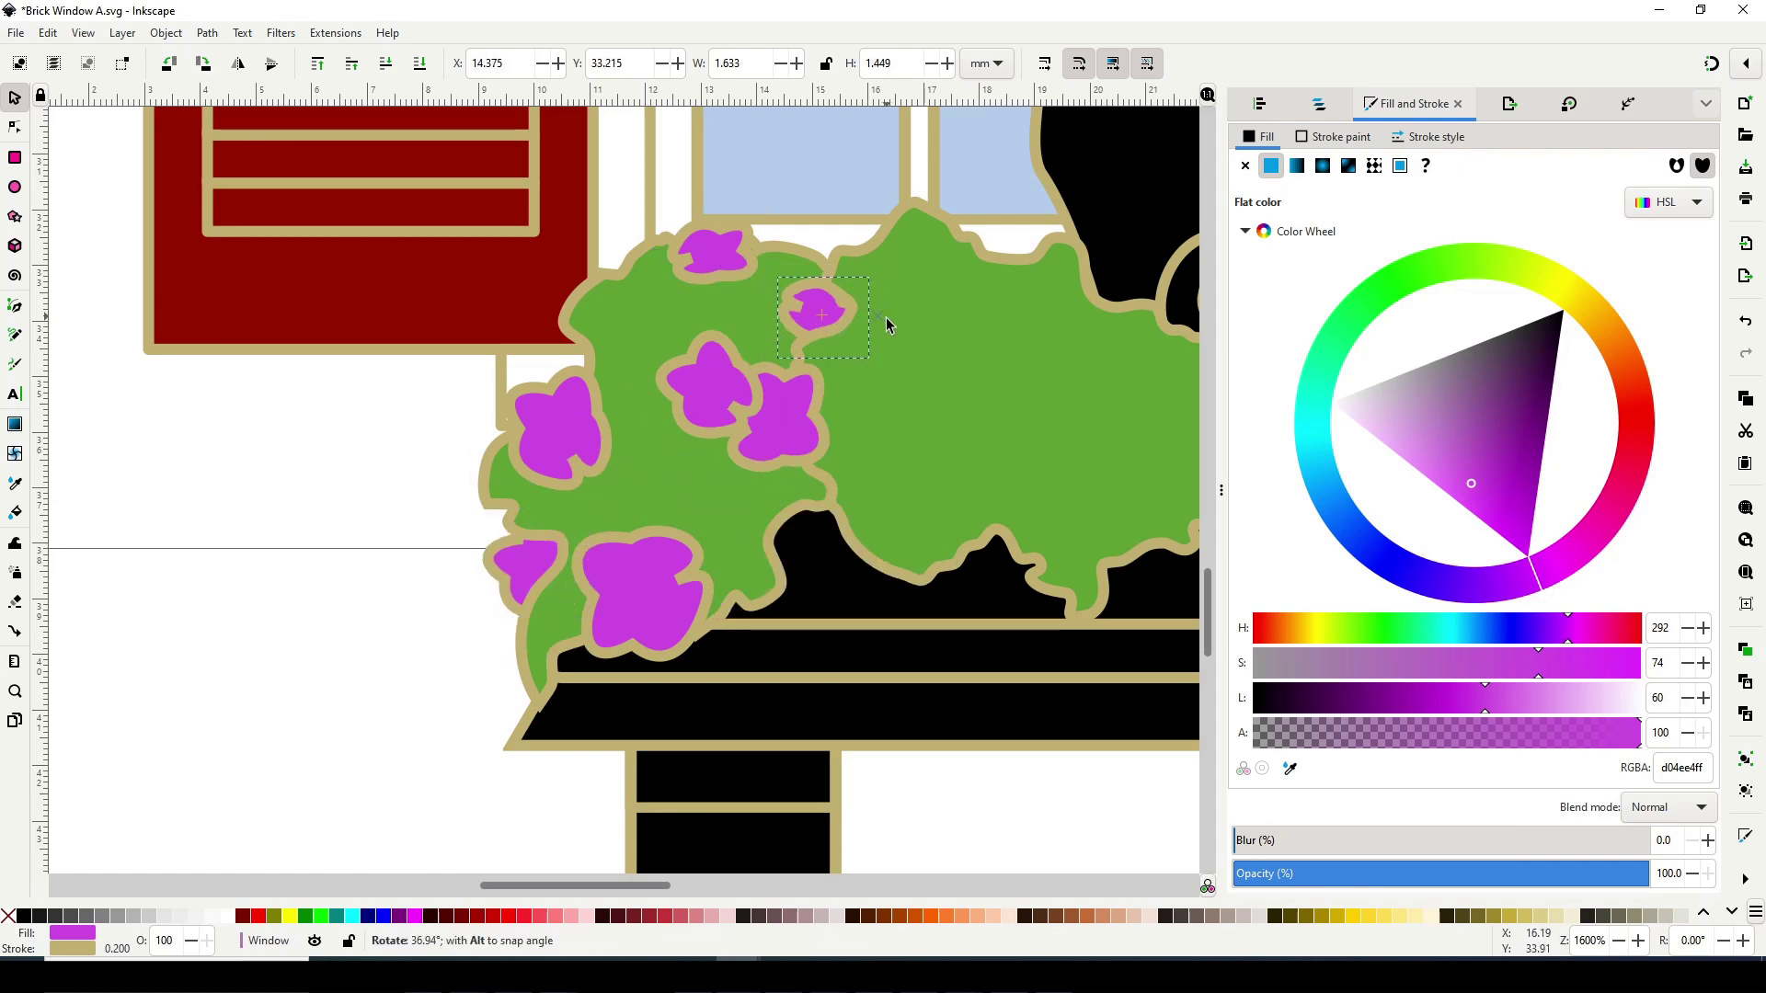
Reshape the left bush's lowest tip by moving its end node onto the slanted edge of the box base
click(323, 481)
click(544, 724)
double_click(541, 683)
drag(542, 702, 531, 707)
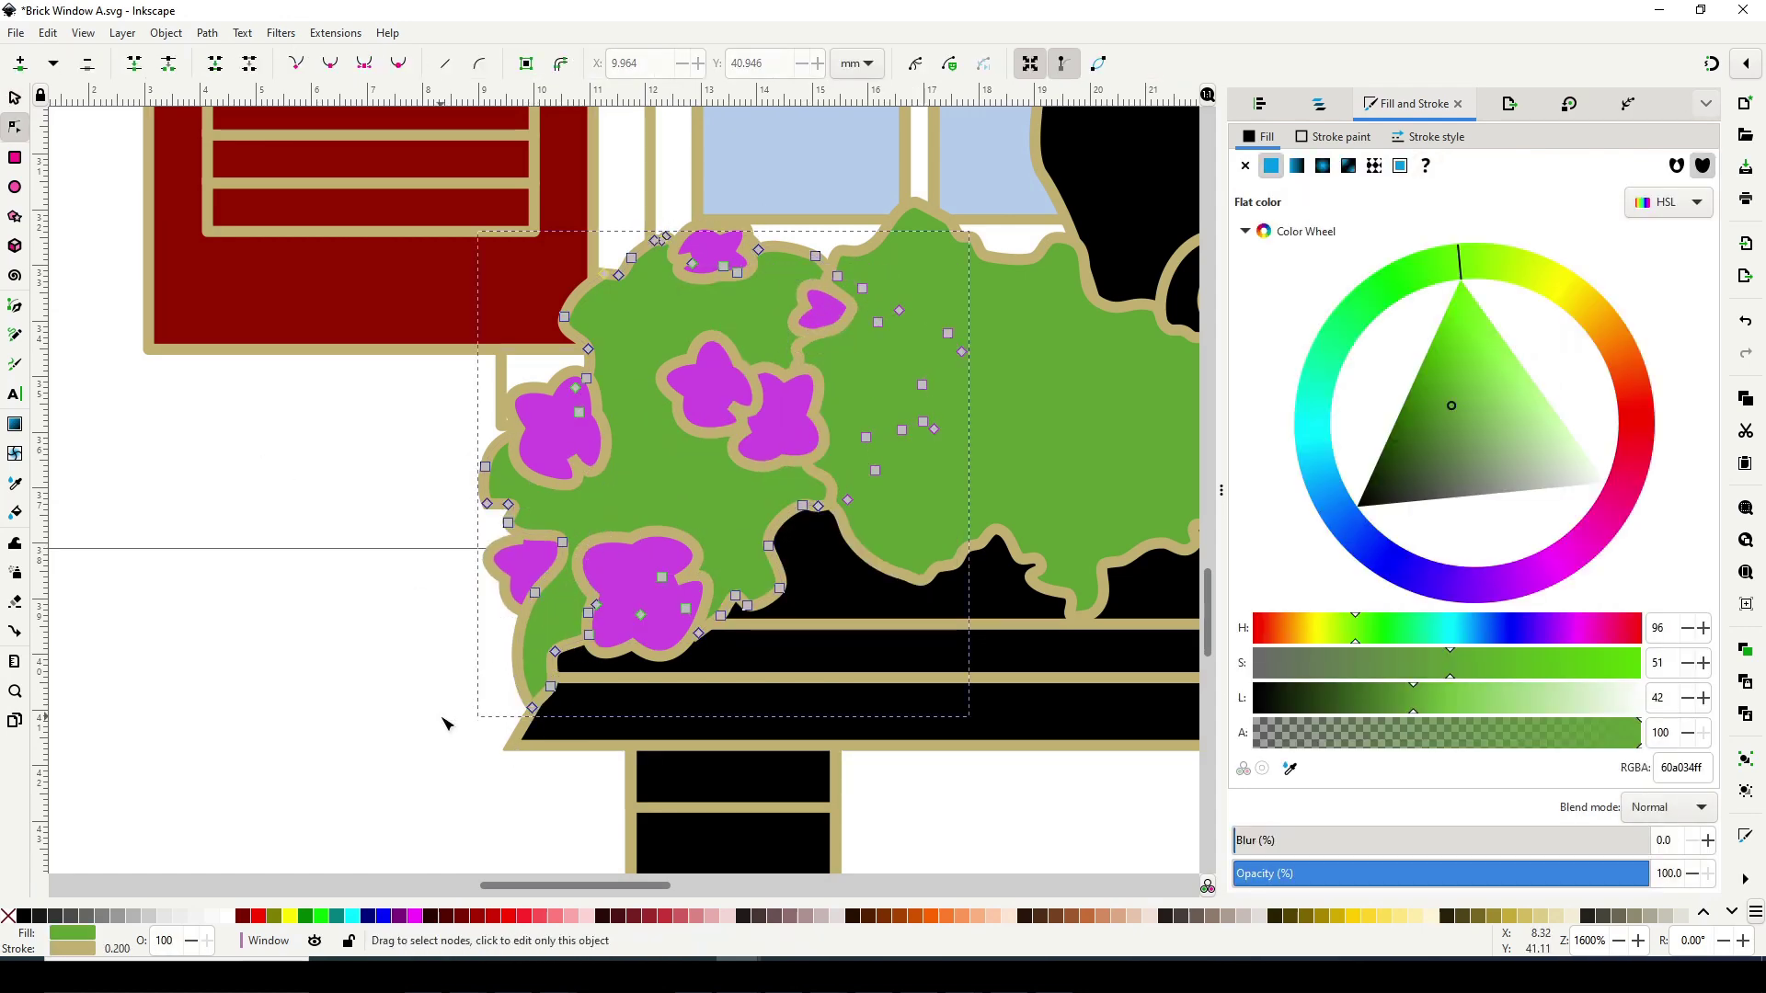
click(441, 716)
Duplicate a purple flower from the left bush and move the copy onto the right bush
key(minus)
key(minus)
key(minus)
key(minus)
key(s)
scroll(851, 468, up, 3)
click(302, 371)
key(ctrl+d)
drag(303, 371, 910, 398)
Add another purple flower copy at the lower outer edge of the right bush
right_click(273, 448)
click(313, 506)
click(1001, 516)
click(171, 498)
key(ctrl+v)
drag(906, 512, 913, 497)
click(854, 569)
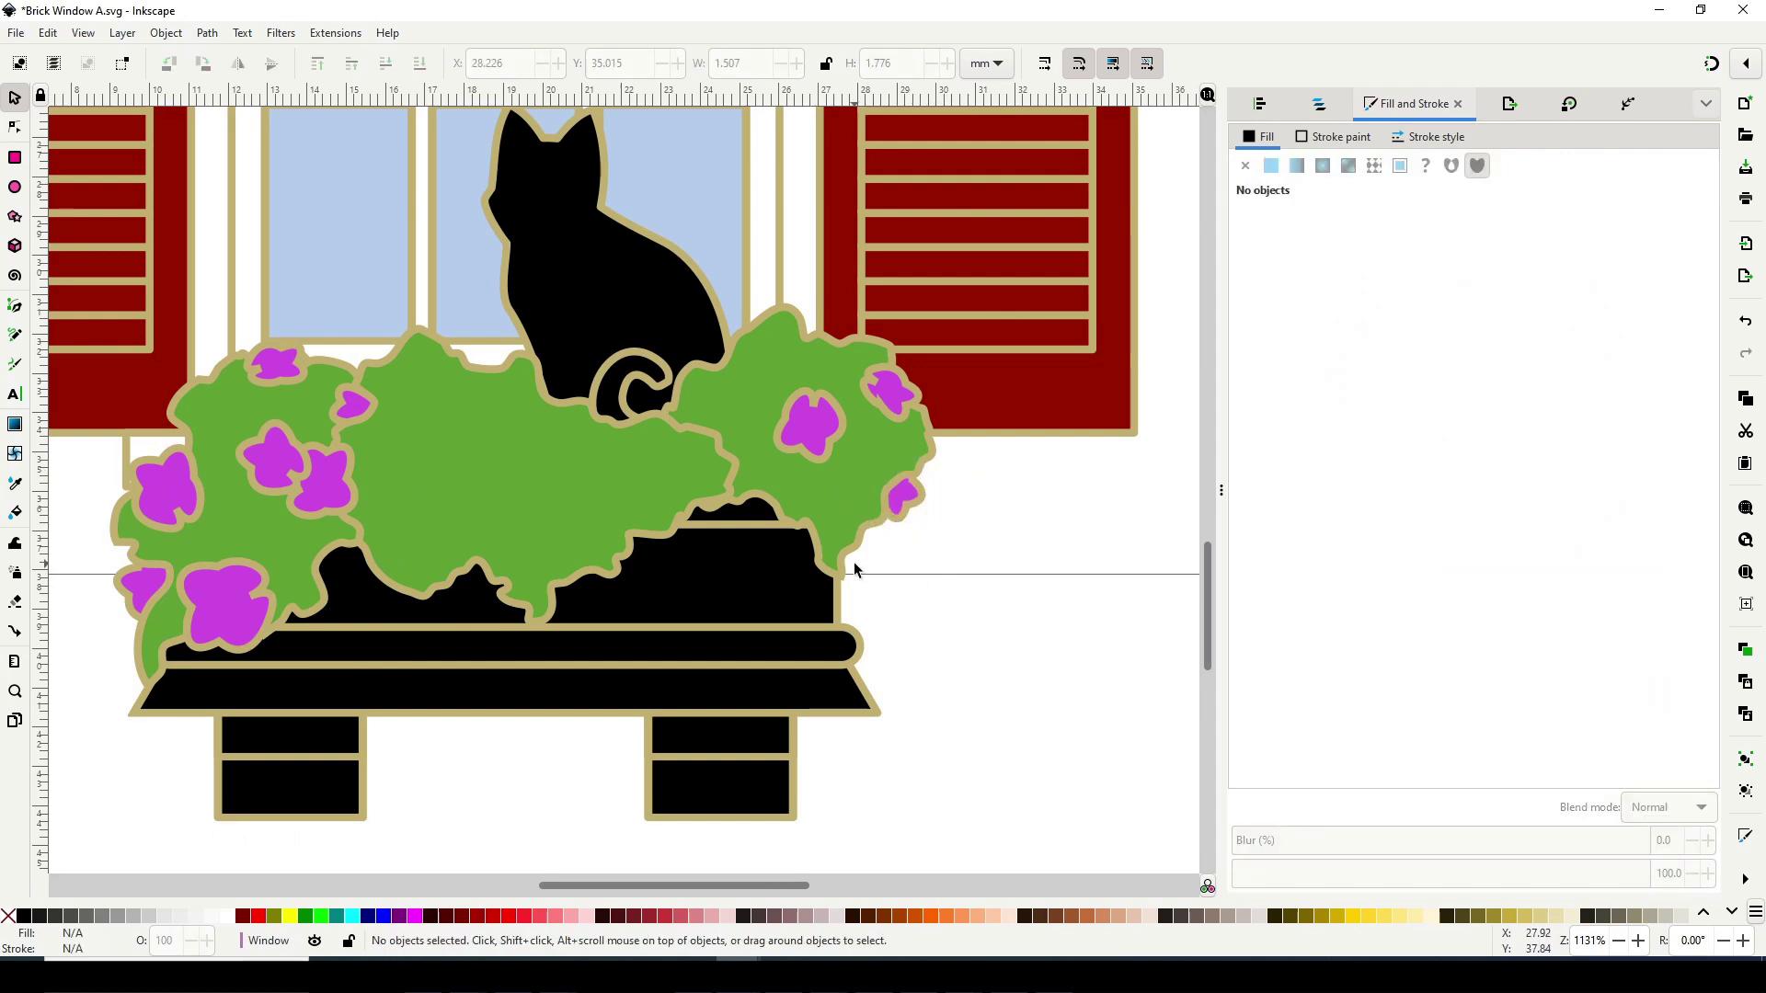
click(930, 444)
key(n)
click(966, 588)
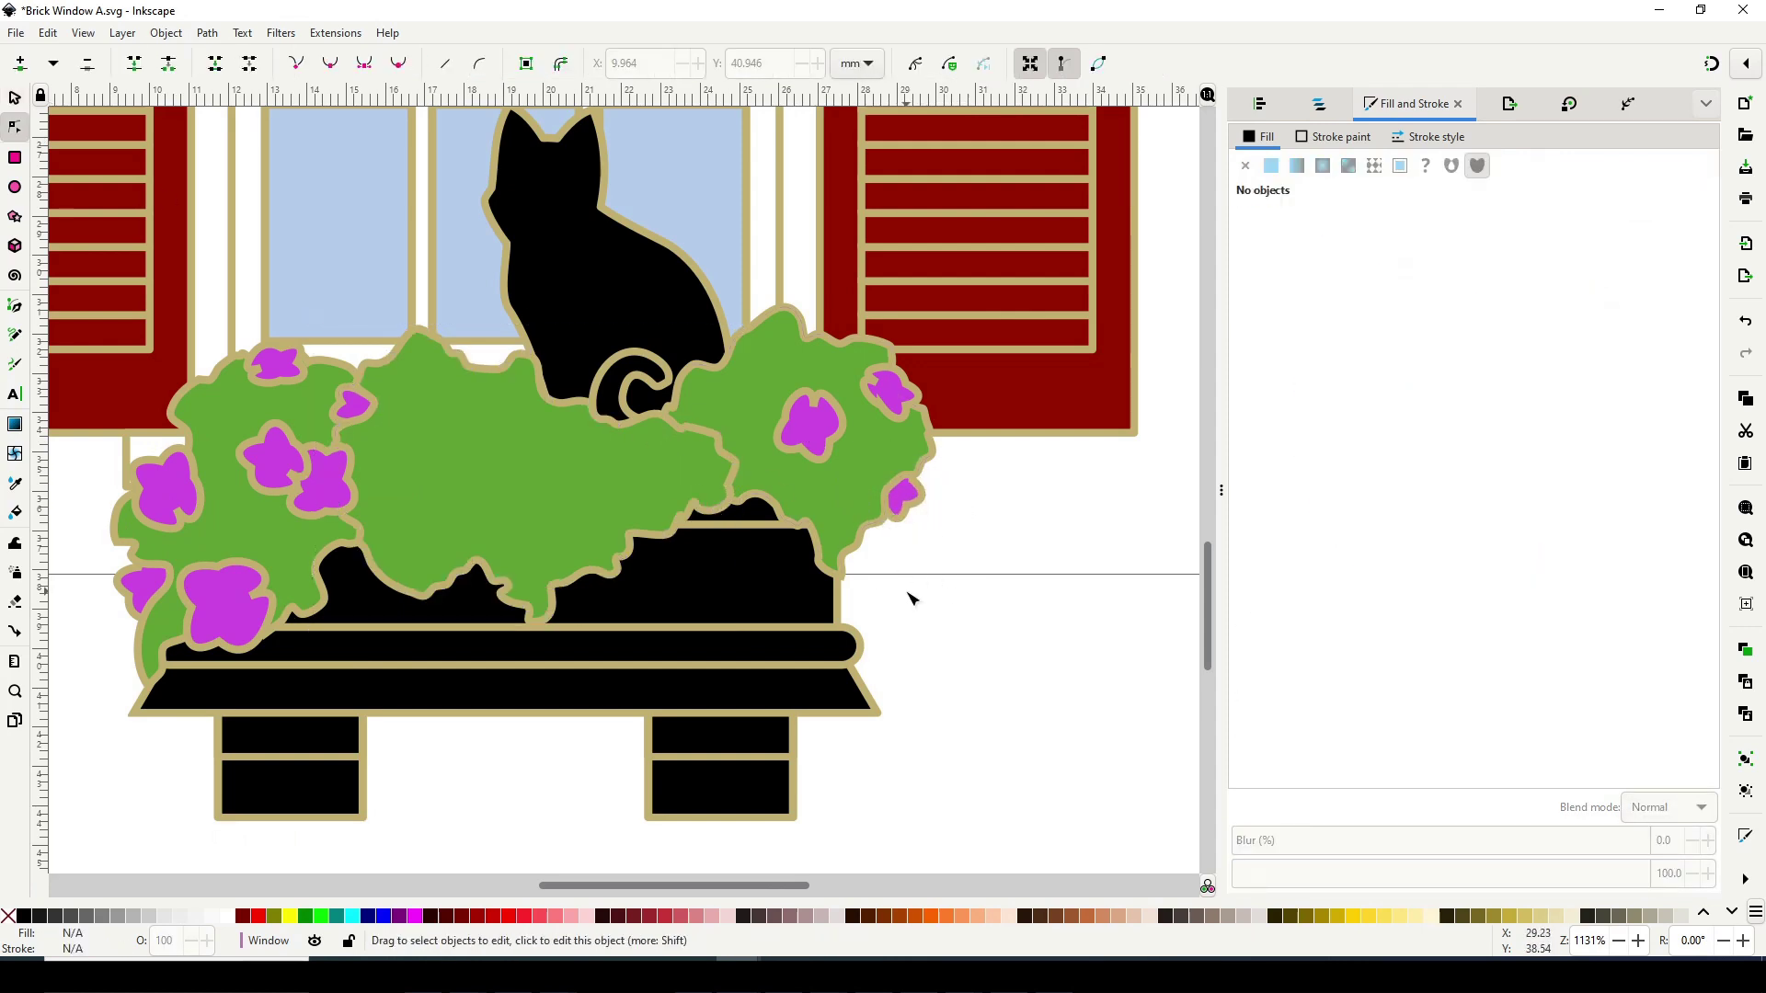
Paste another purple flower and place it on the right bush beside the cat's tail
key(ctrl+v)
mouse_move(871, 441)
mouse_down()
mouse_move(710, 362)
mouse_move(735, 404)
mouse_up()
click(953, 650)
Add small star-like outlined centres to the purple flowers on the left and right bushes
key(4)
key(grave)
click(250, 580)
drag(335, 485, 336, 465)
right_click(118, 571)
drag(115, 541, 126, 572)
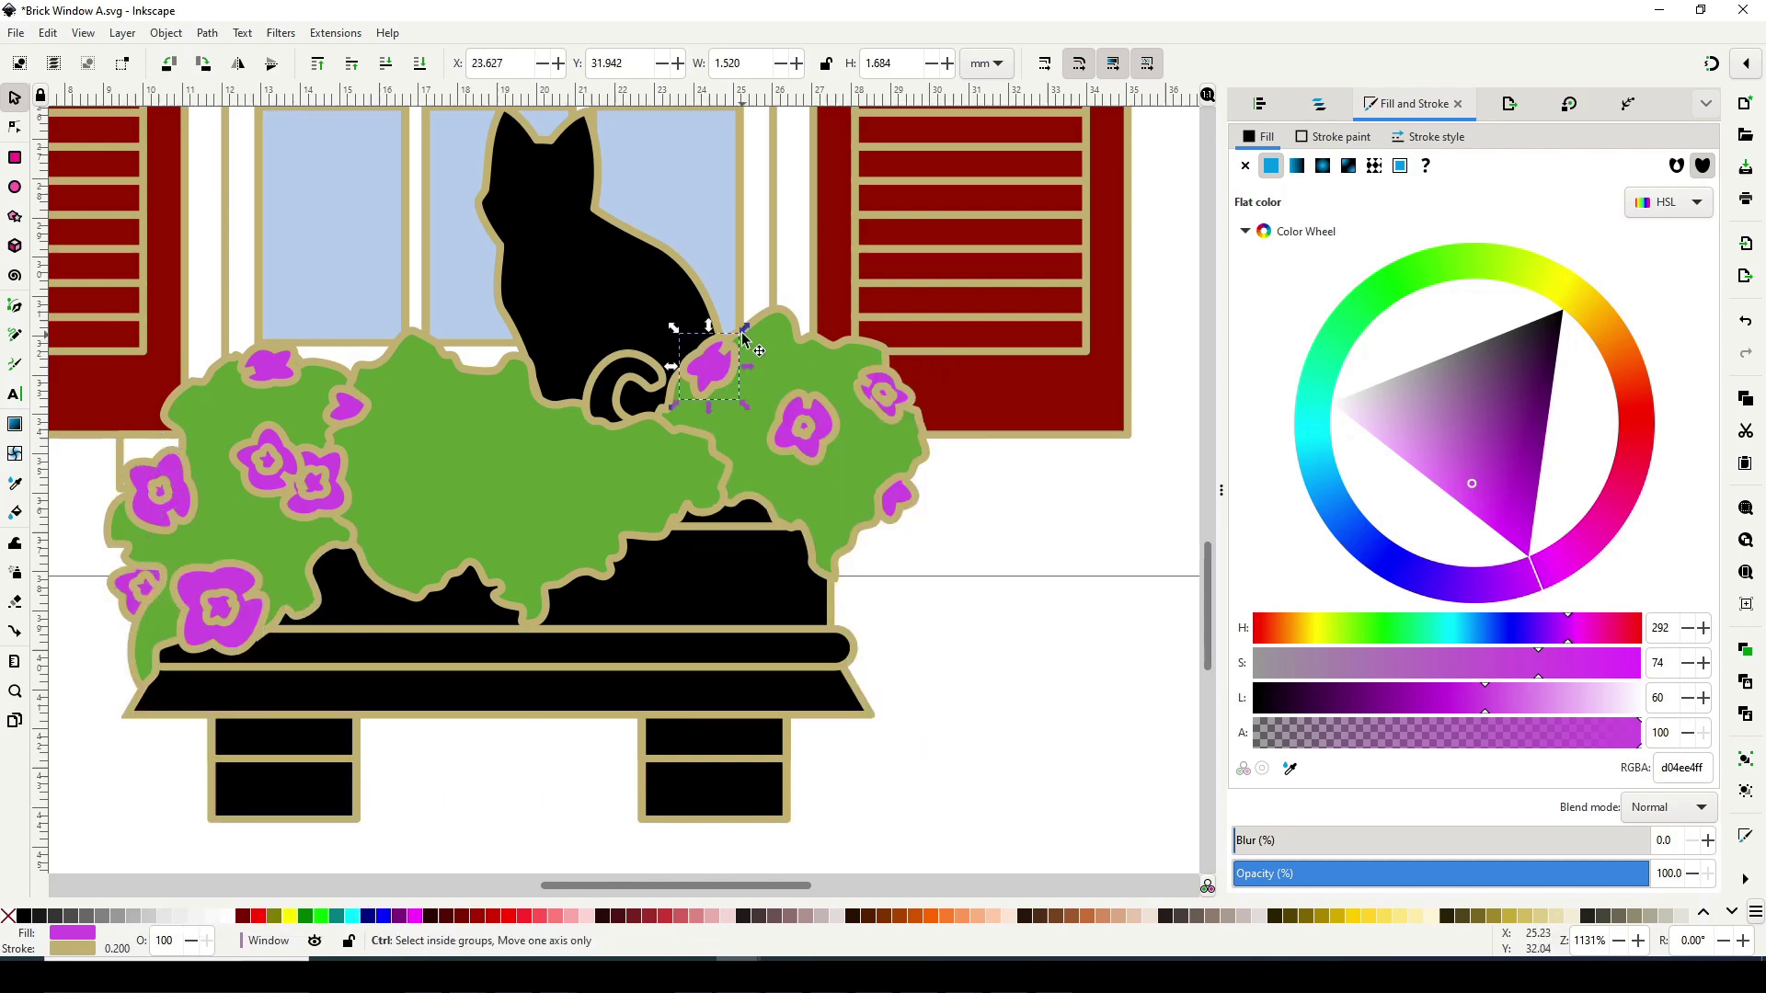
Examine the flowered window as a whole beside the other window designs
key(Escape)
key(minus)
key(minus)
key(minus)
key(minus)
key(minus)
key(minus)
key(minus)
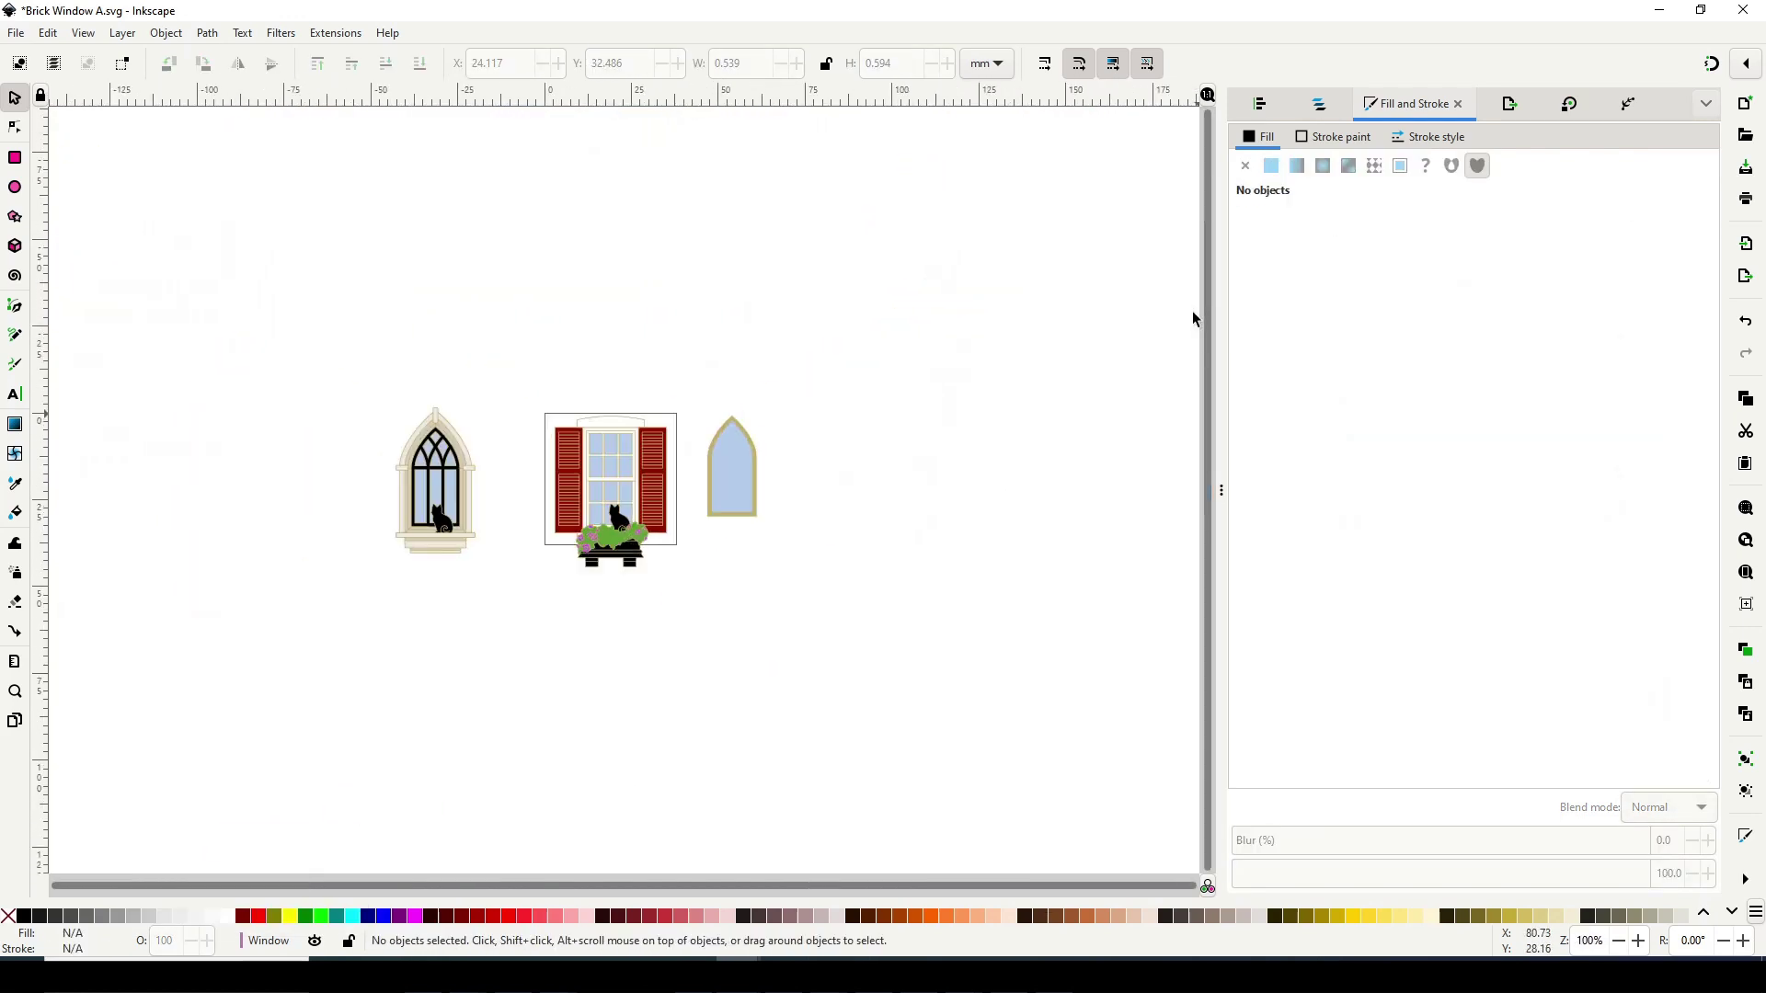
key(plus)
key(plus)
key(plus)
key(plus)
Select the window with its shutters and header and narrow them to about 26.9 mm wide, centred on the page
drag(273, 143, 541, 459)
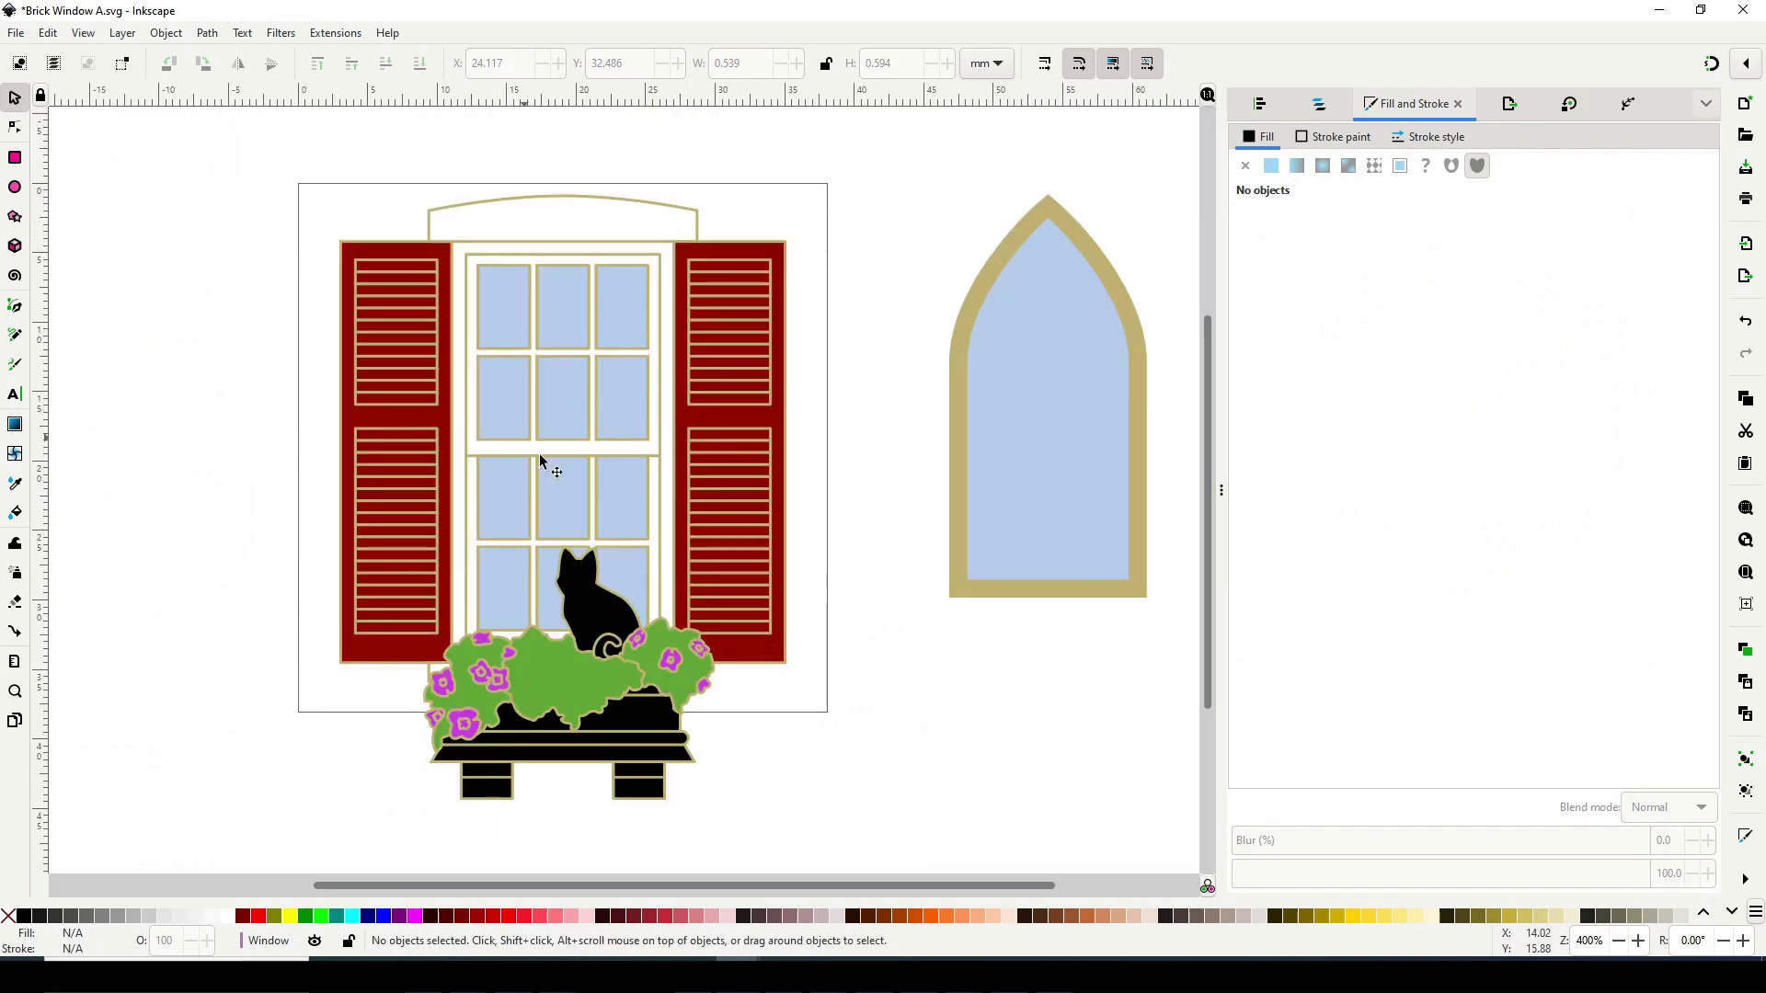
key(ctrl+a)
key(plus)
key(plus)
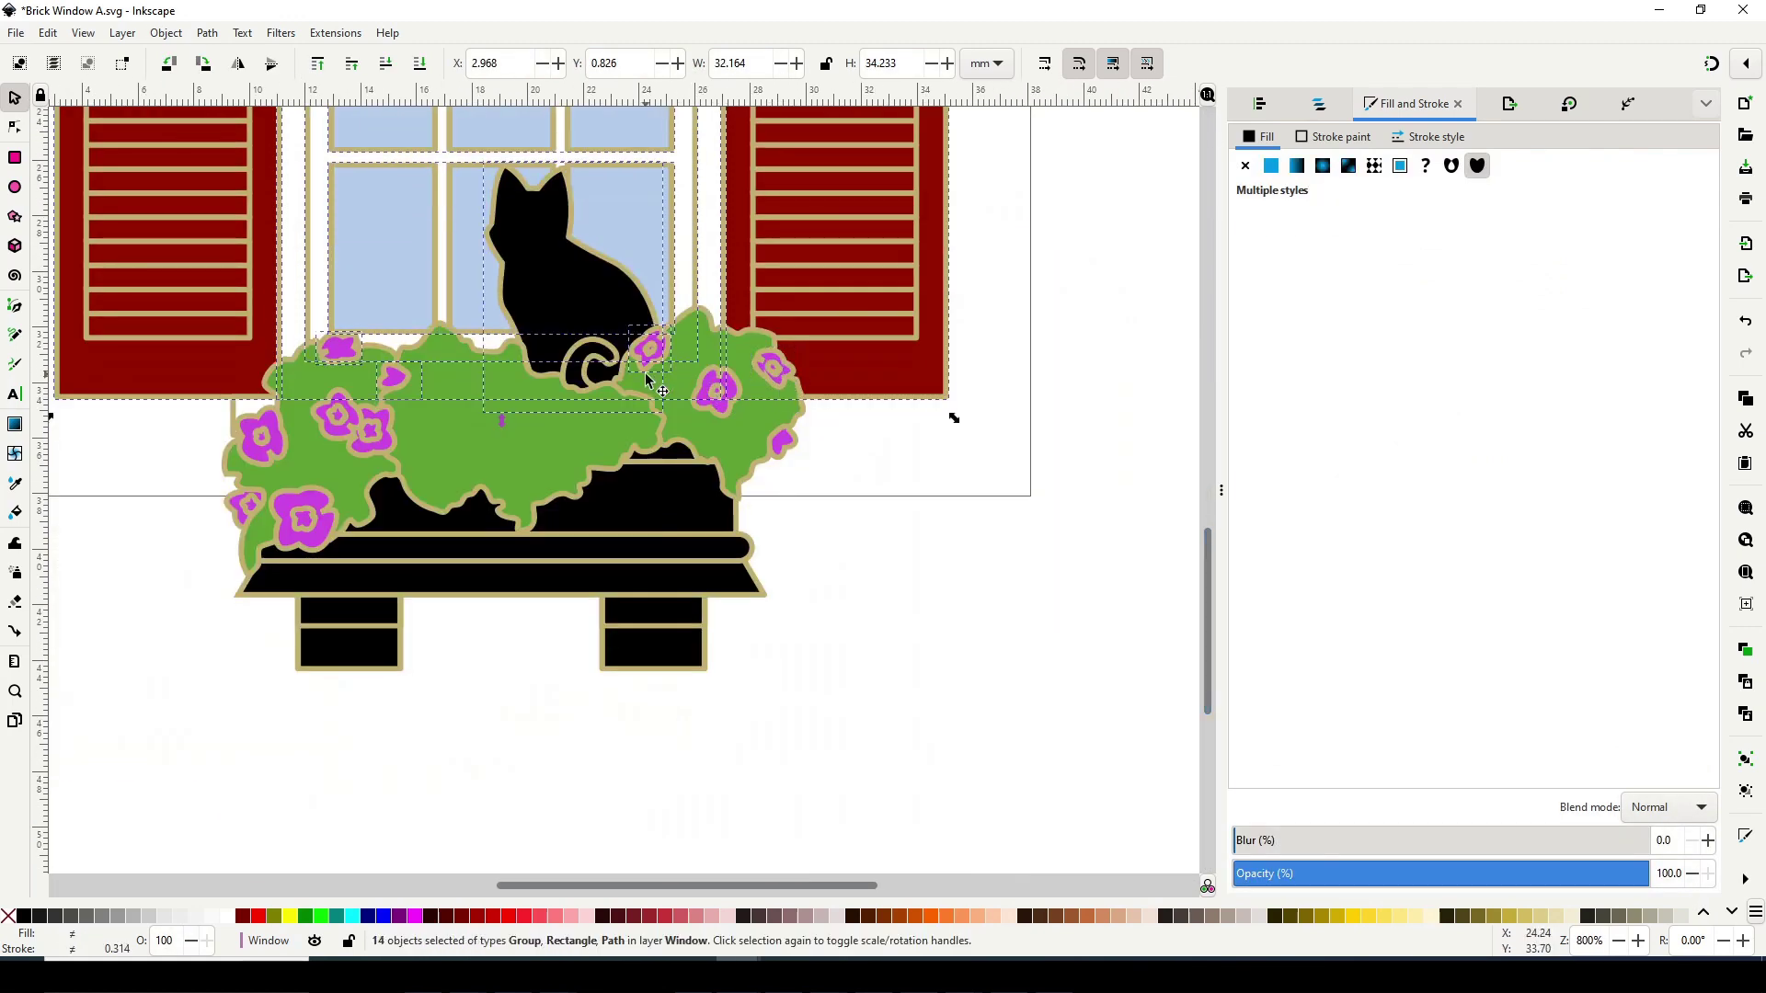
key(minus)
key(minus)
key(minus)
drag(751, 292, 725, 294)
key(plus)
key(plus)
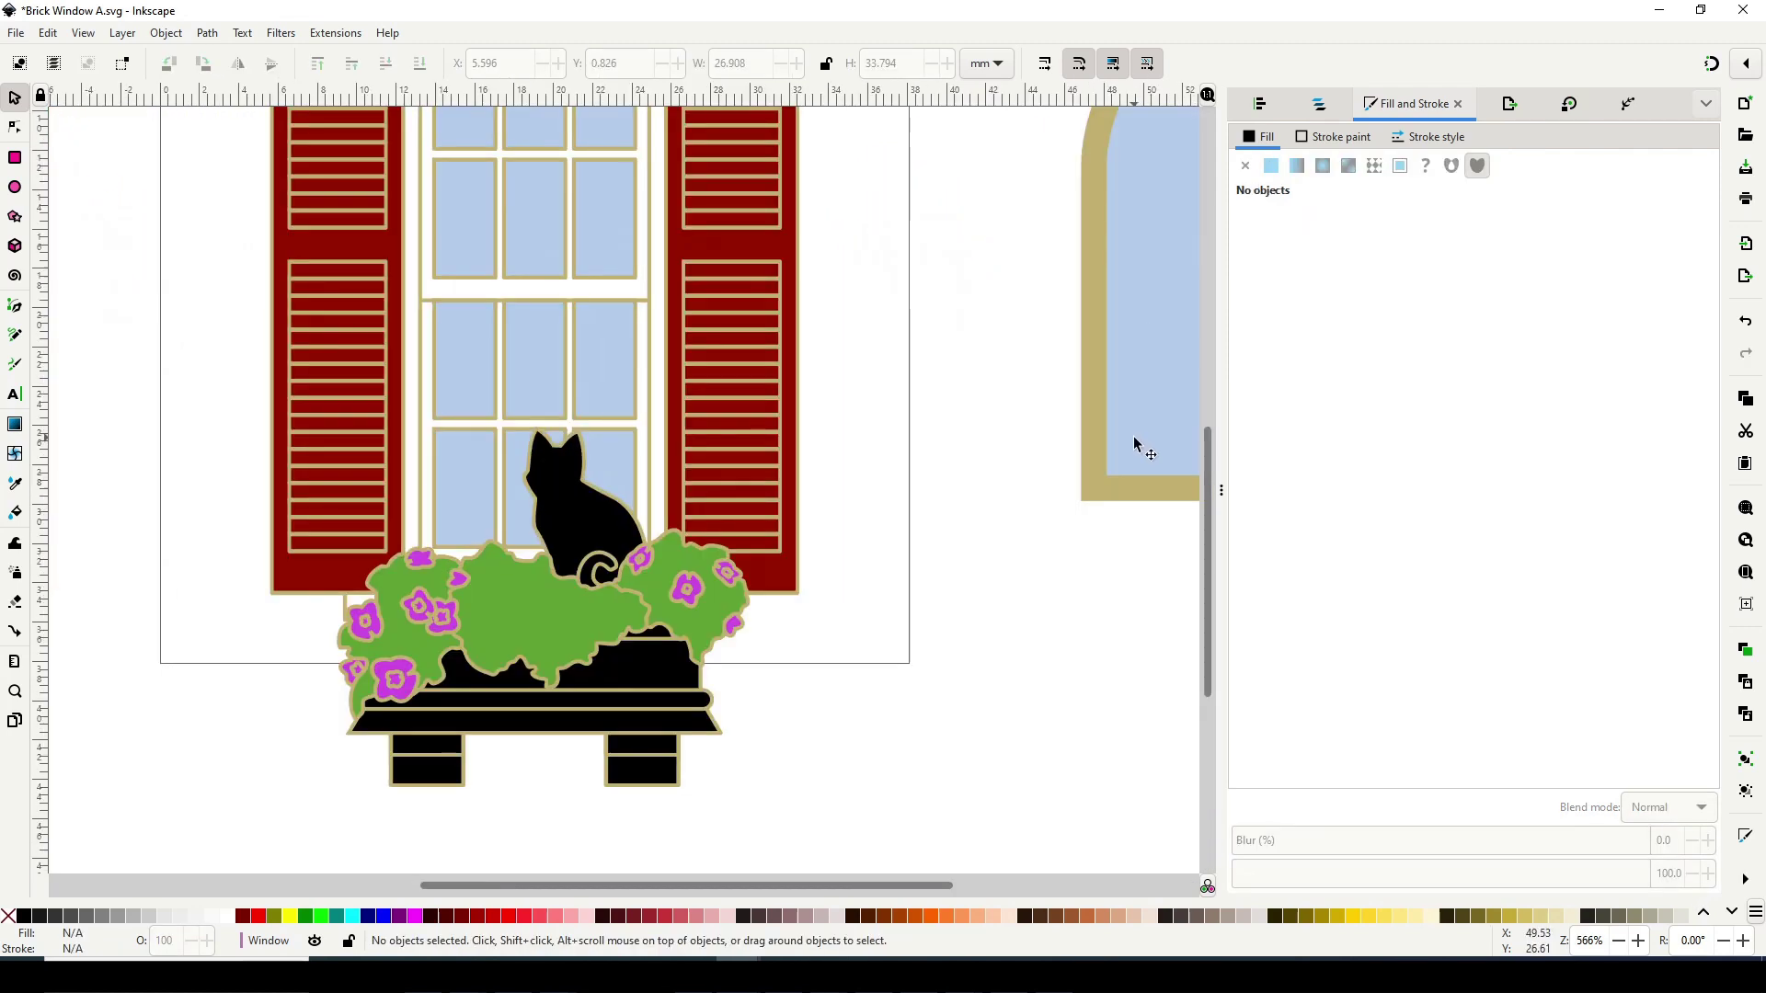
scroll(774, 412, up, 3)
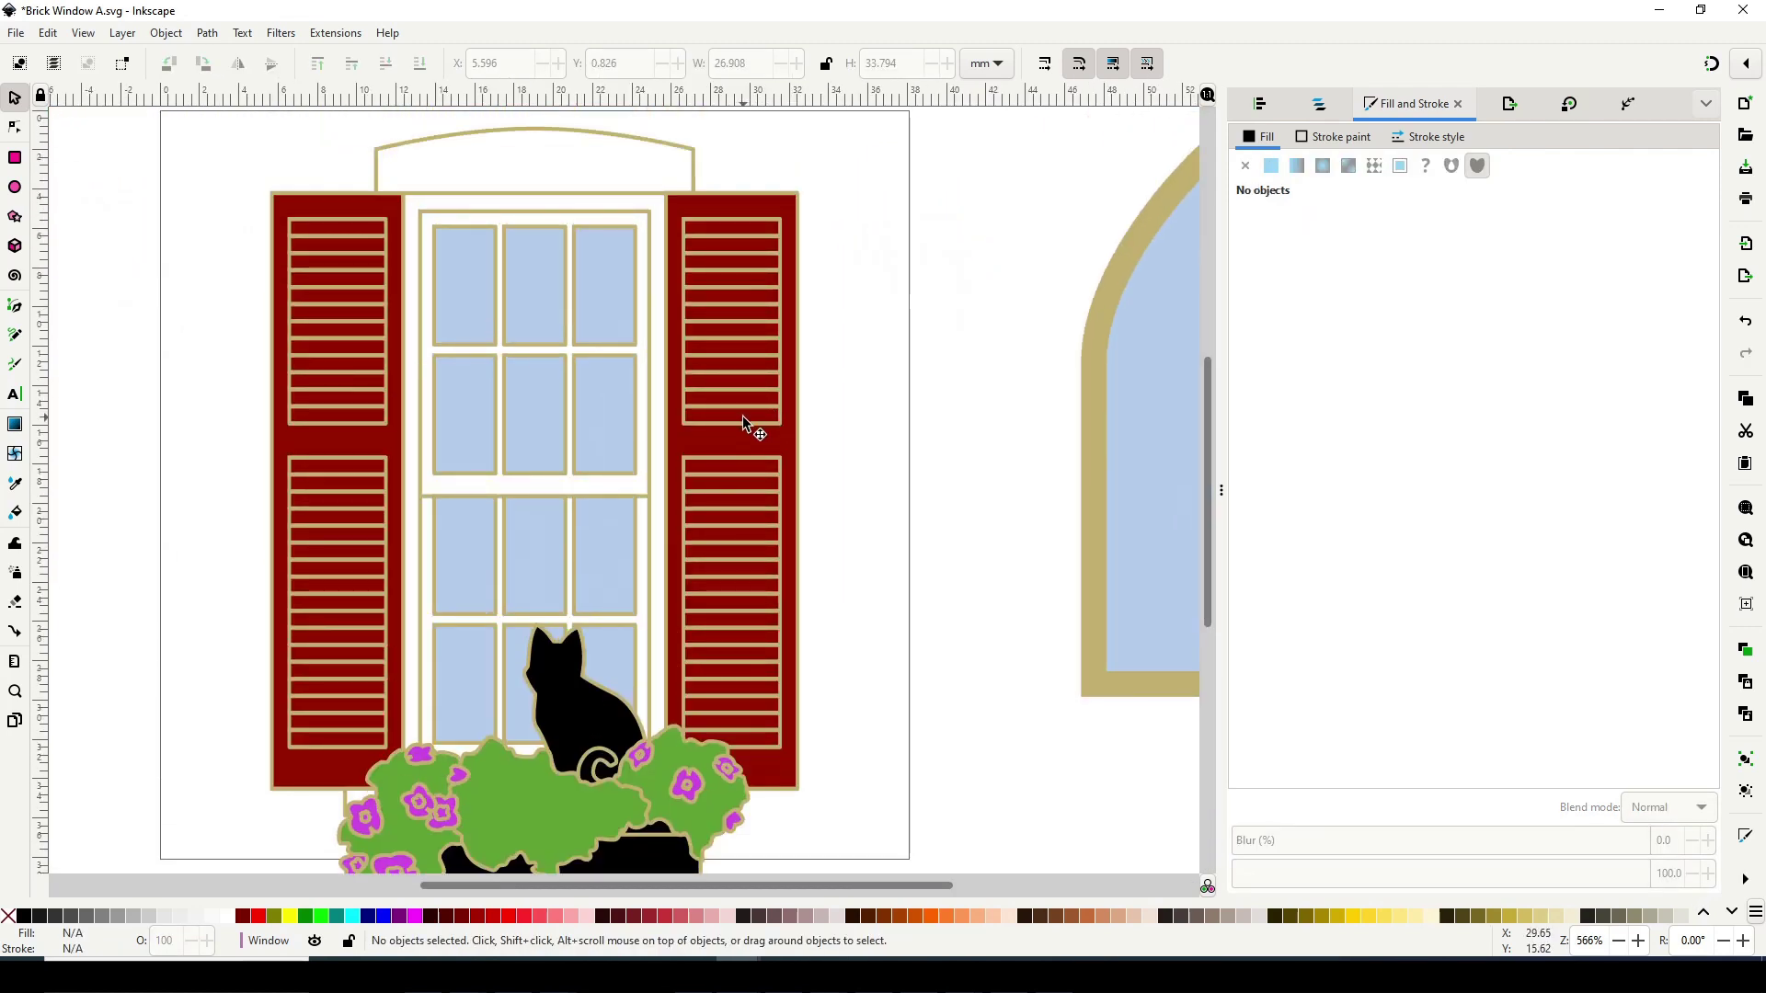
ctrl+click(464, 286)
click(464, 285)
key(Escape)
click(564, 521)
key(Escape)
Draw six small petalled flowers freehand across the middle bush and fill them with white
key(minus)
key(minus)
scroll(576, 643, up, 4)
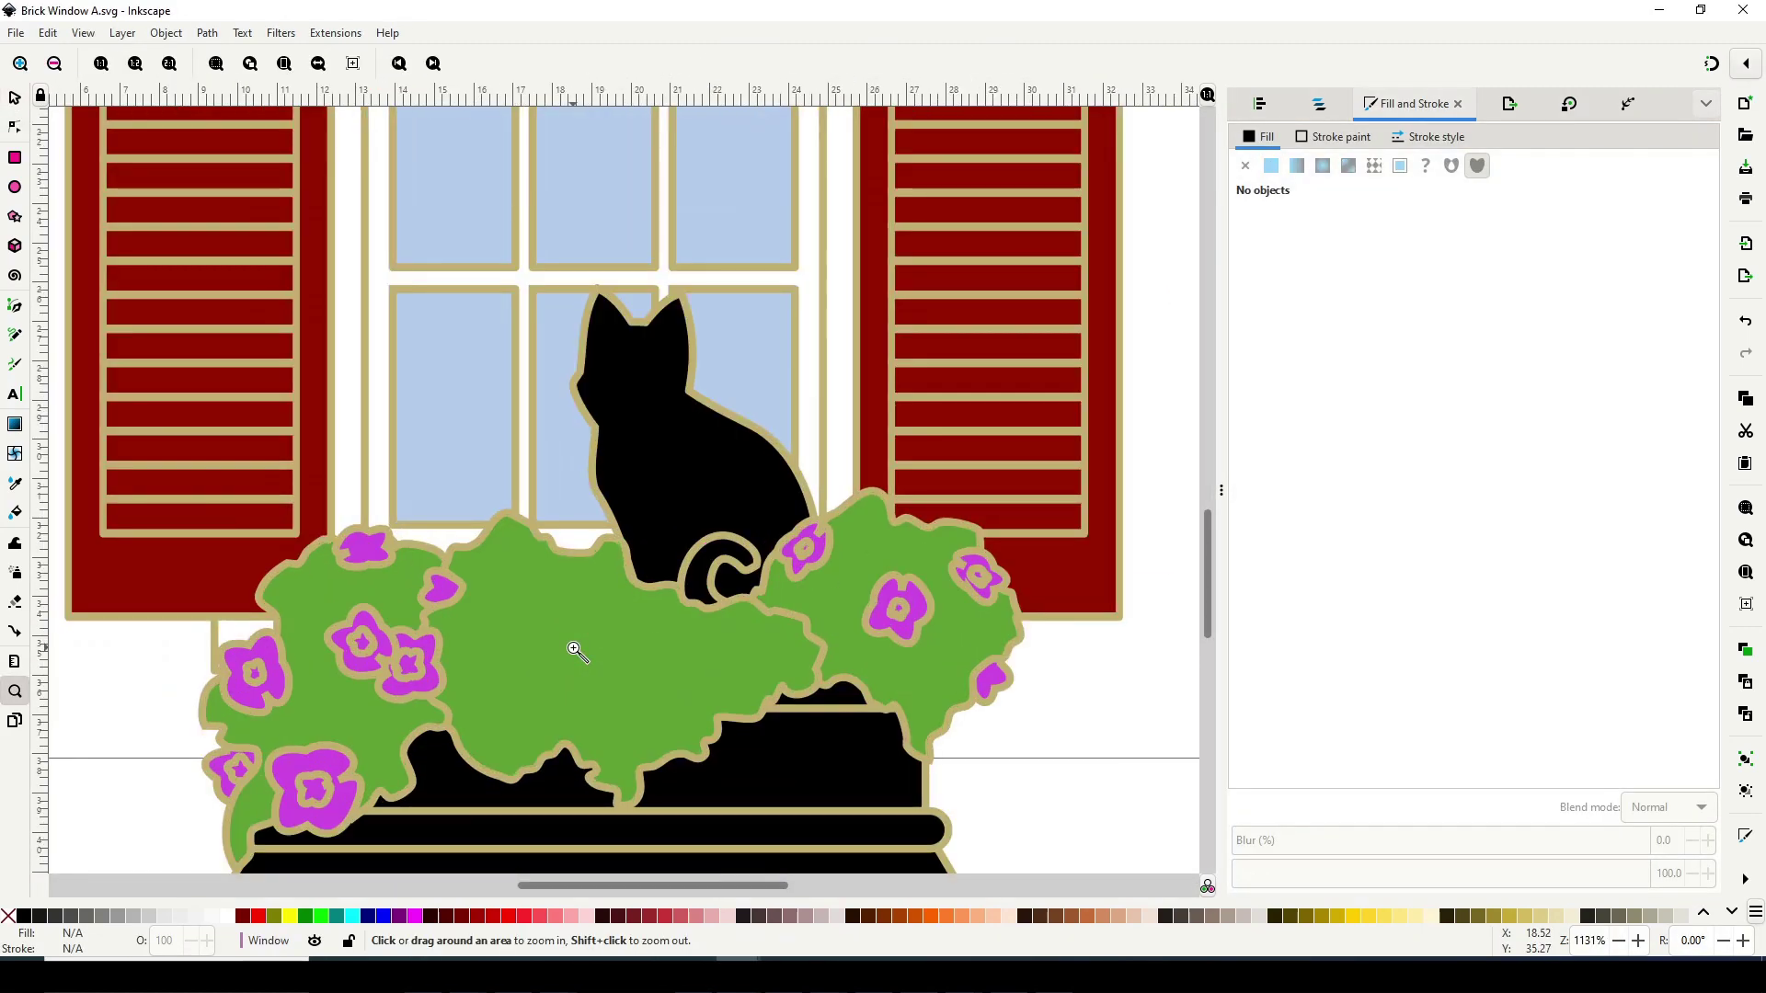
key(p)
drag(579, 654, 580, 654)
click(1246, 166)
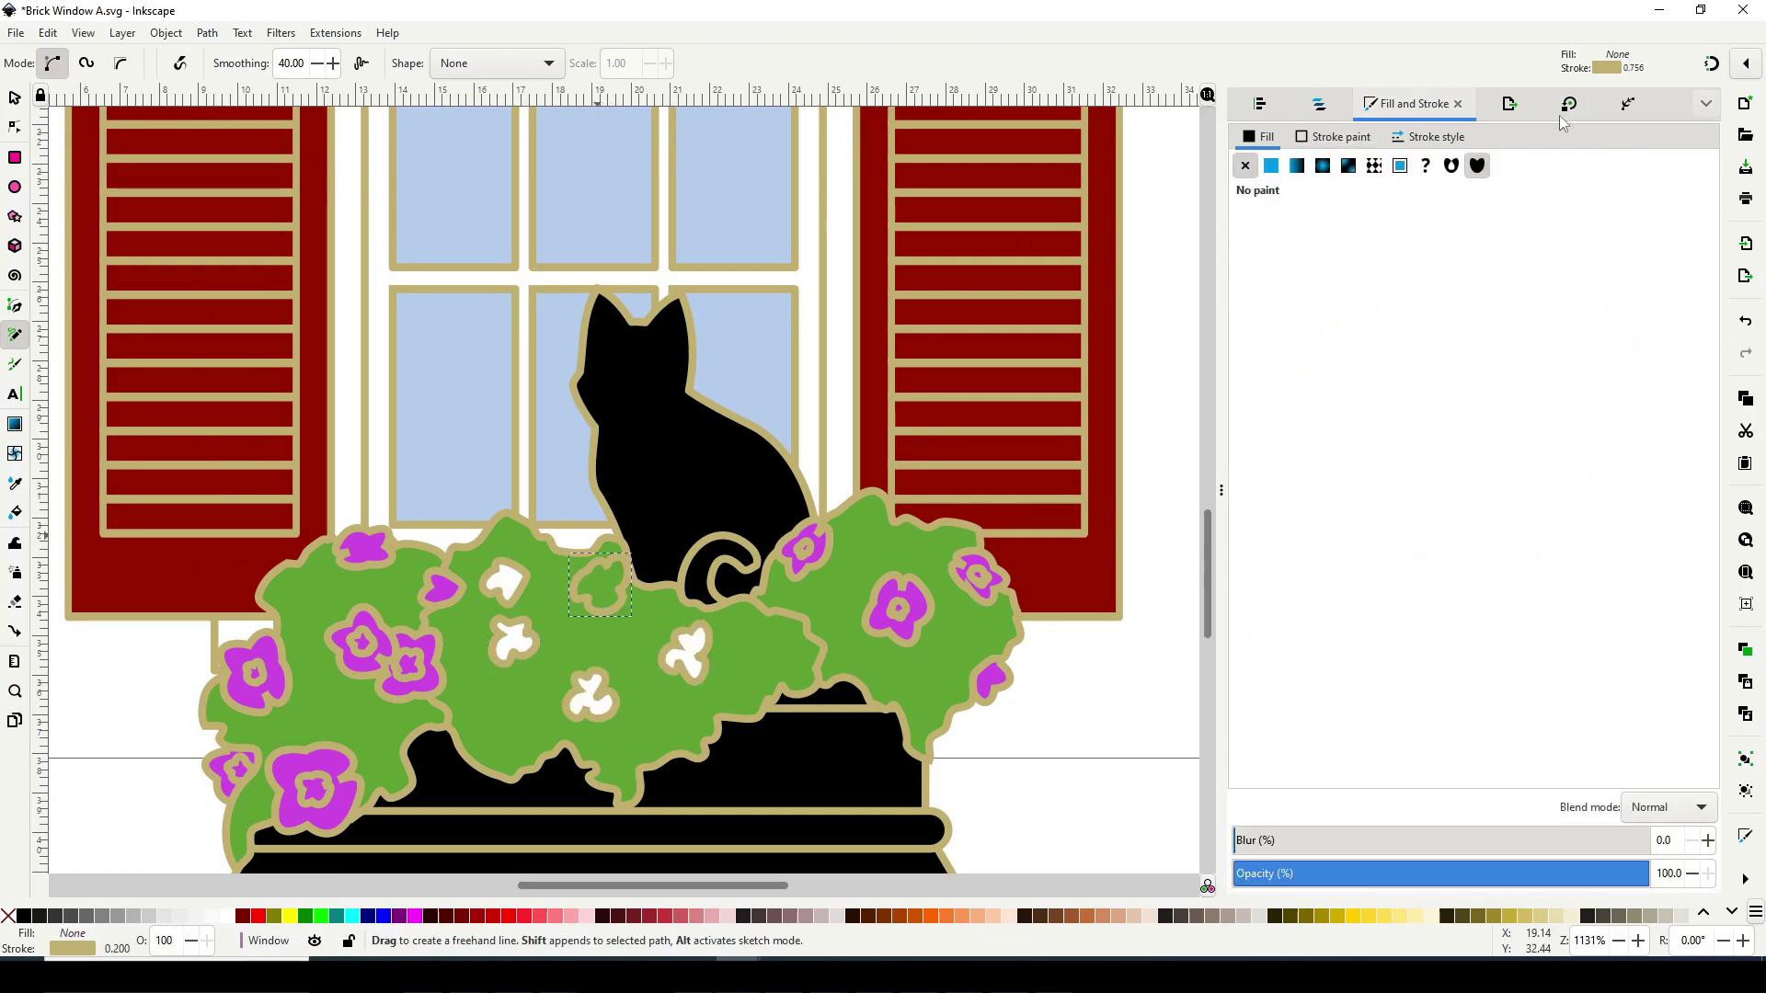
click(1283, 169)
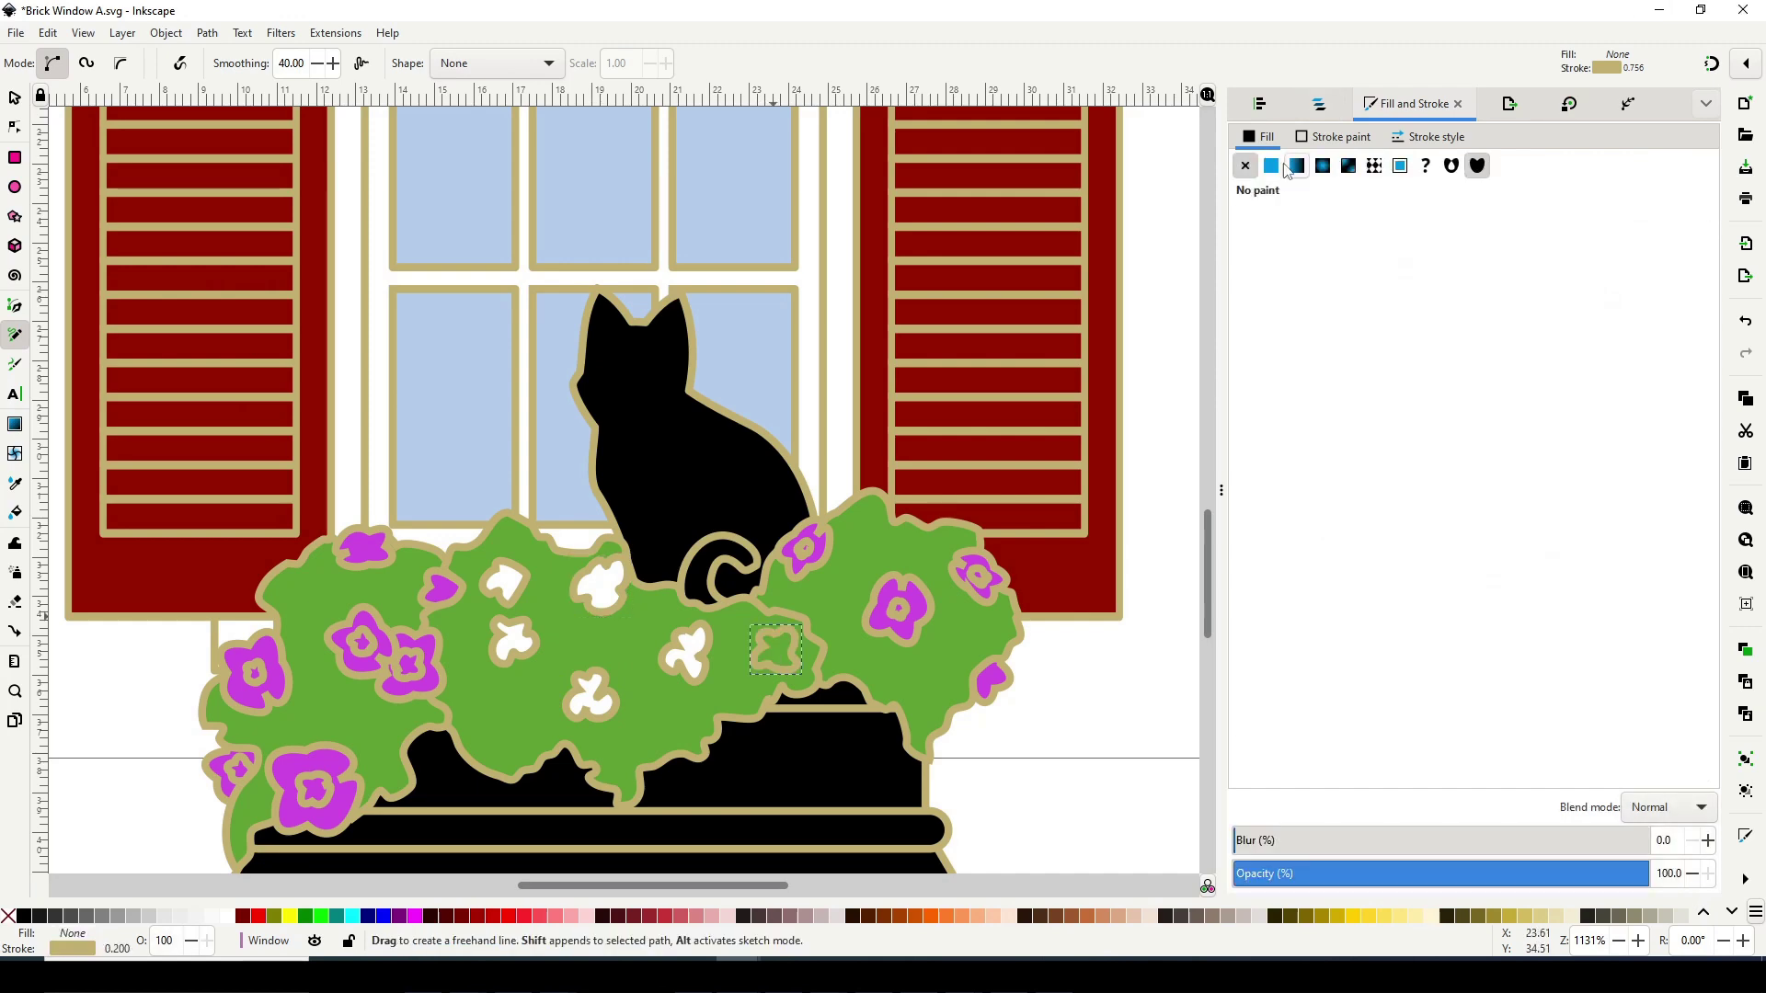
click(1286, 169)
Duplicate white flowers and place the copies near the middle bush's lower-right edge and among the flowers on its upper left
key(s)
click(602, 575)
right_click(605, 564)
click(706, 625)
drag(615, 583, 736, 736)
right_click(746, 620)
click(798, 346)
drag(754, 616, 550, 607)
Duplicate the white flower below the cat, rotate the copy and place it in the centre of the middle bush
right_click(464, 656)
click(518, 384)
right_click(605, 562)
click(657, 651)
click(619, 569)
drag(649, 540, 650, 589)
drag(614, 570, 633, 653)
right_click(627, 562)
click(678, 651)
click(487, 610)
key(Escape)
Place another white flower copy at the middle bush's upper-left edge, beside the small purple flower
right_click(752, 615)
click(788, 339)
drag(756, 608, 465, 572)
click(1012, 713)
click(733, 717)
Add two more white flower copies to build up the cluster at the middle bush's lower right
right_click(593, 672)
click(635, 398)
drag(597, 666, 695, 741)
right_click(753, 610)
click(789, 338)
drag(758, 609, 701, 705)
key(Escape)
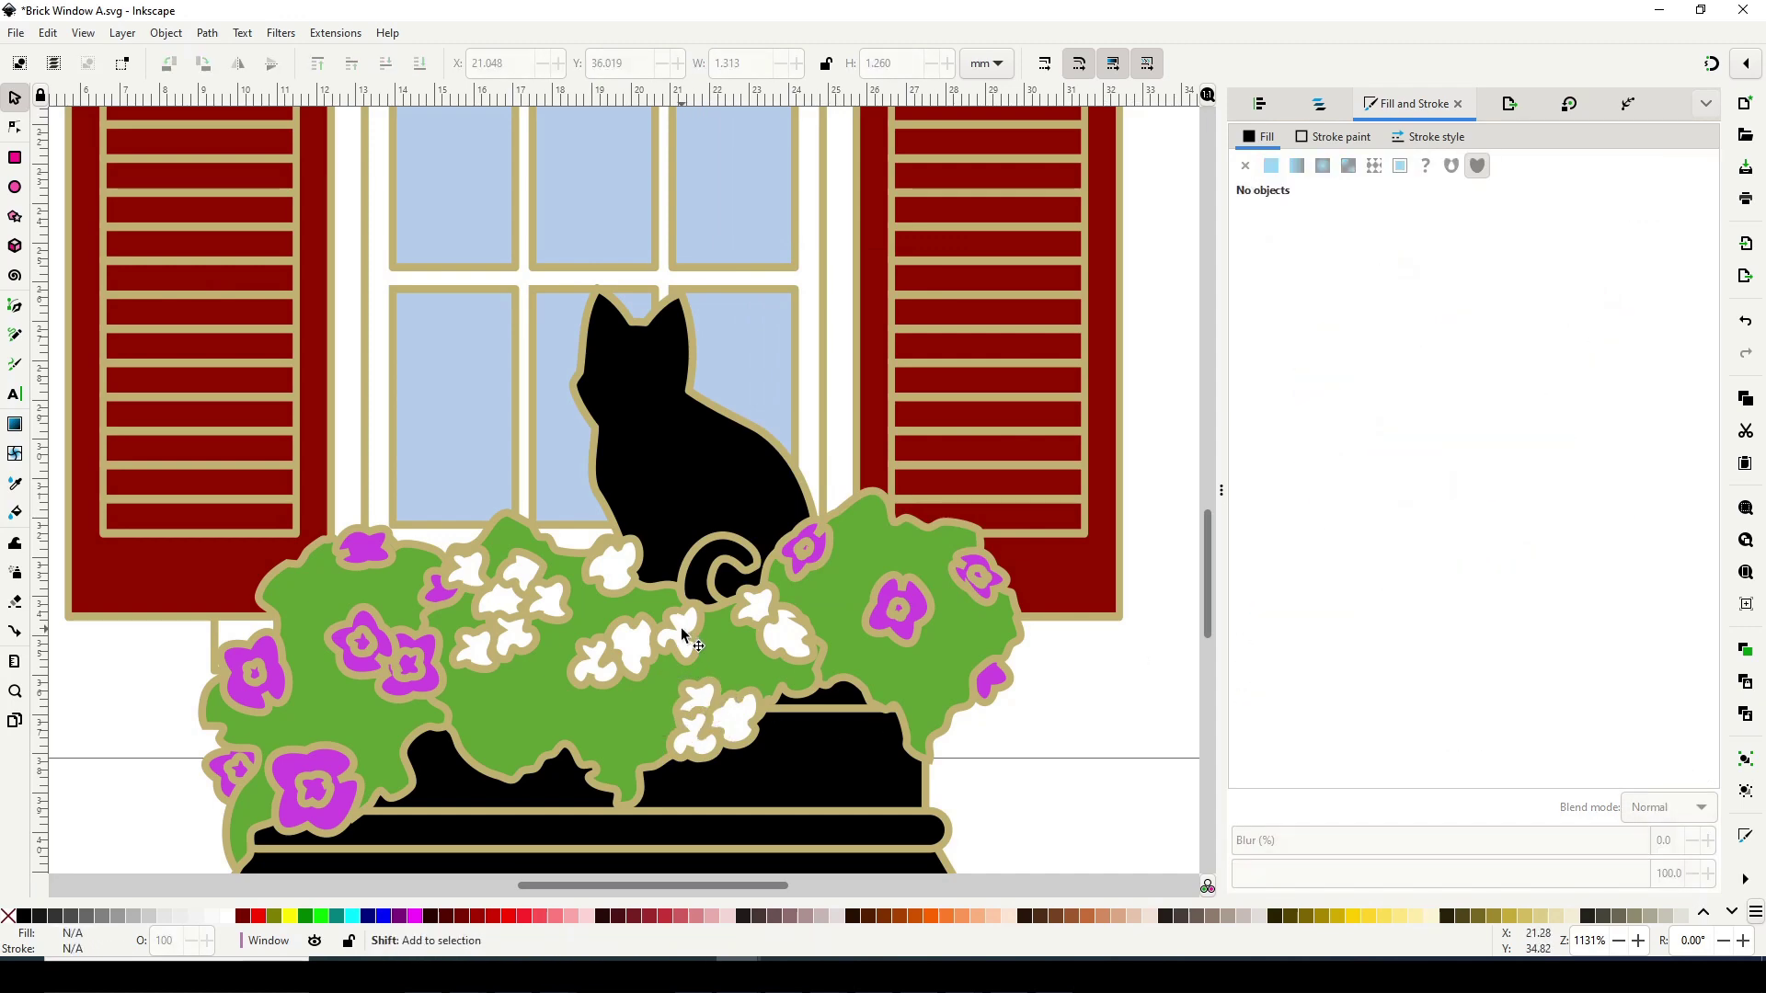
Duplicate a group of white flowers and place the copy along the lower centre of the middle bush
right_click(683, 634)
click(644, 365)
drag(679, 633, 591, 699)
key(Escape)
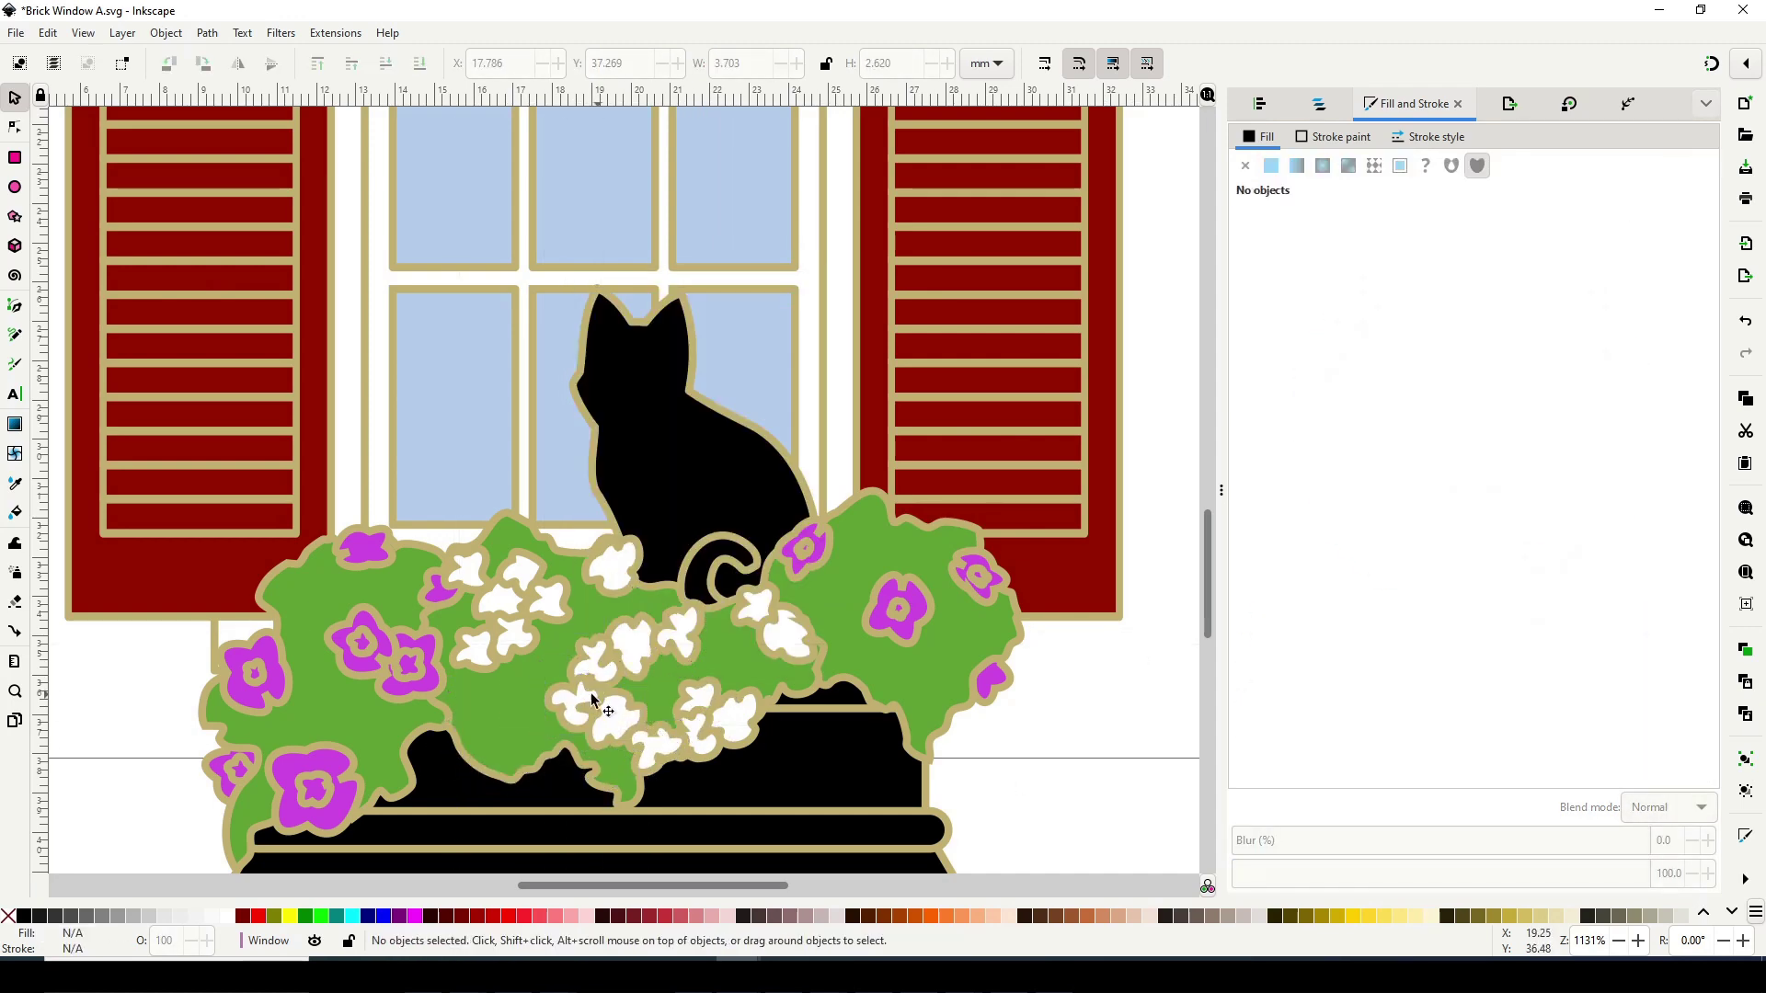
Duplicate a cluster of white flowers, rotate it and place it over the lower-left part of the middle bush
click(593, 700)
click(1068, 771)
click(735, 726)
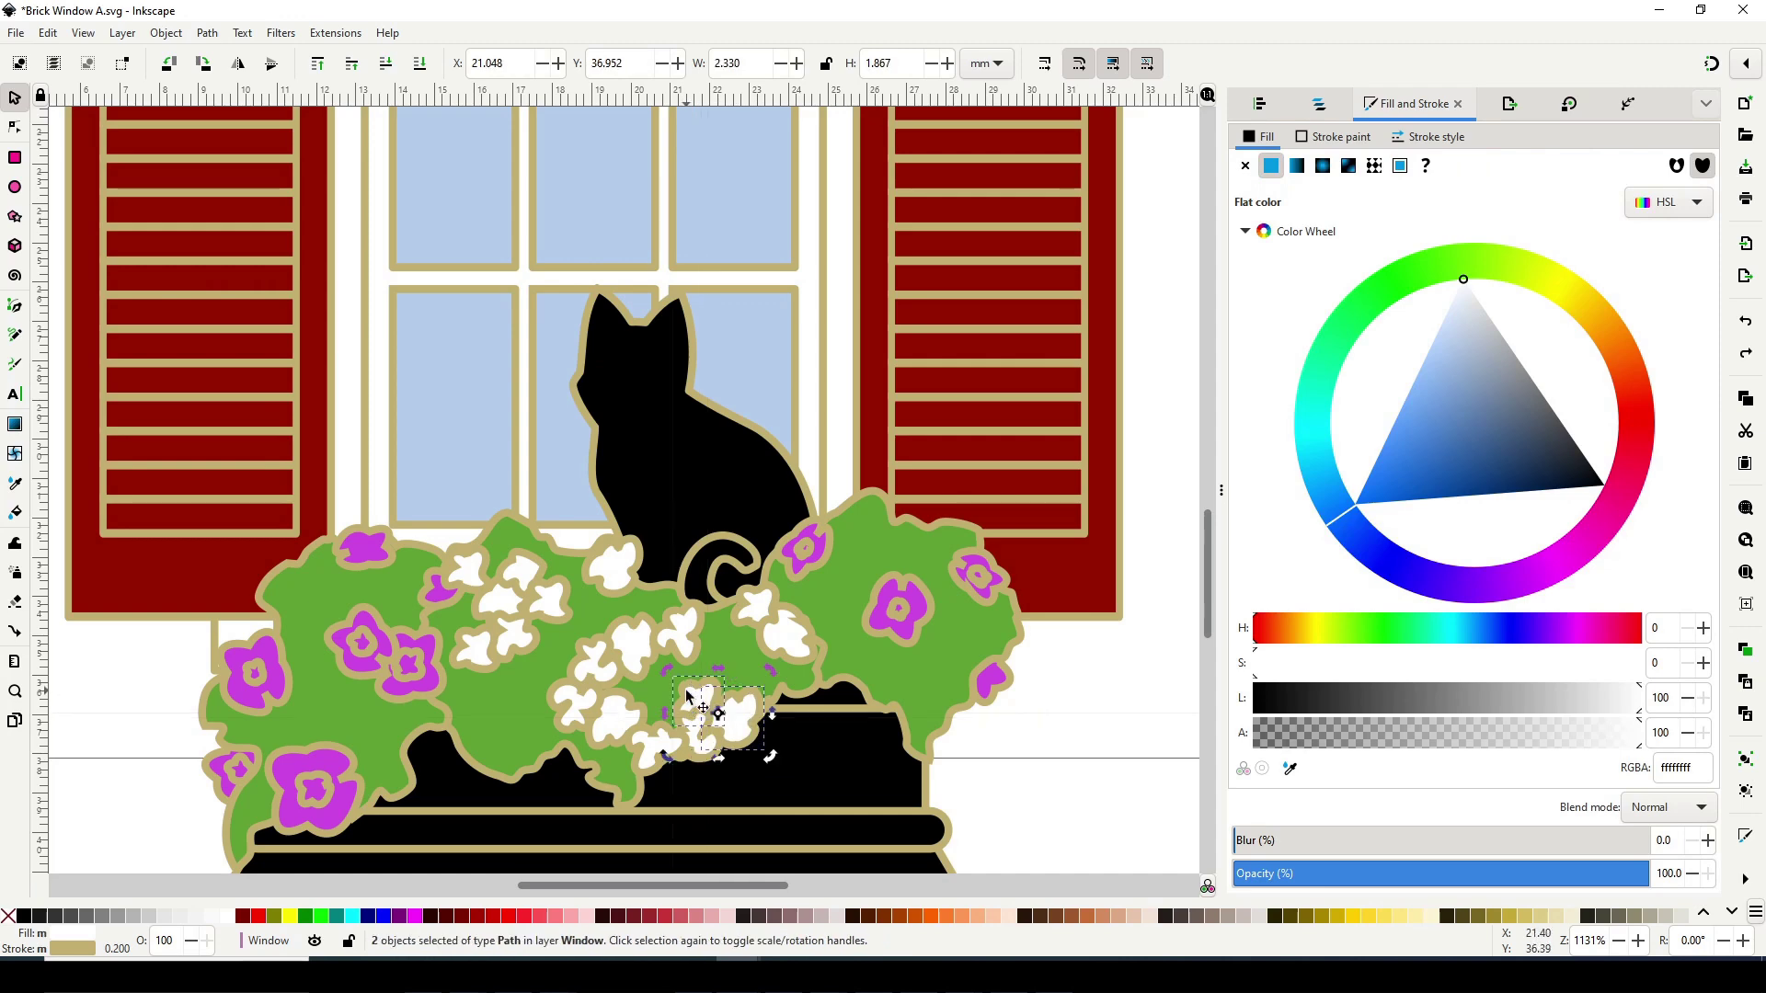
shift+click(688, 696)
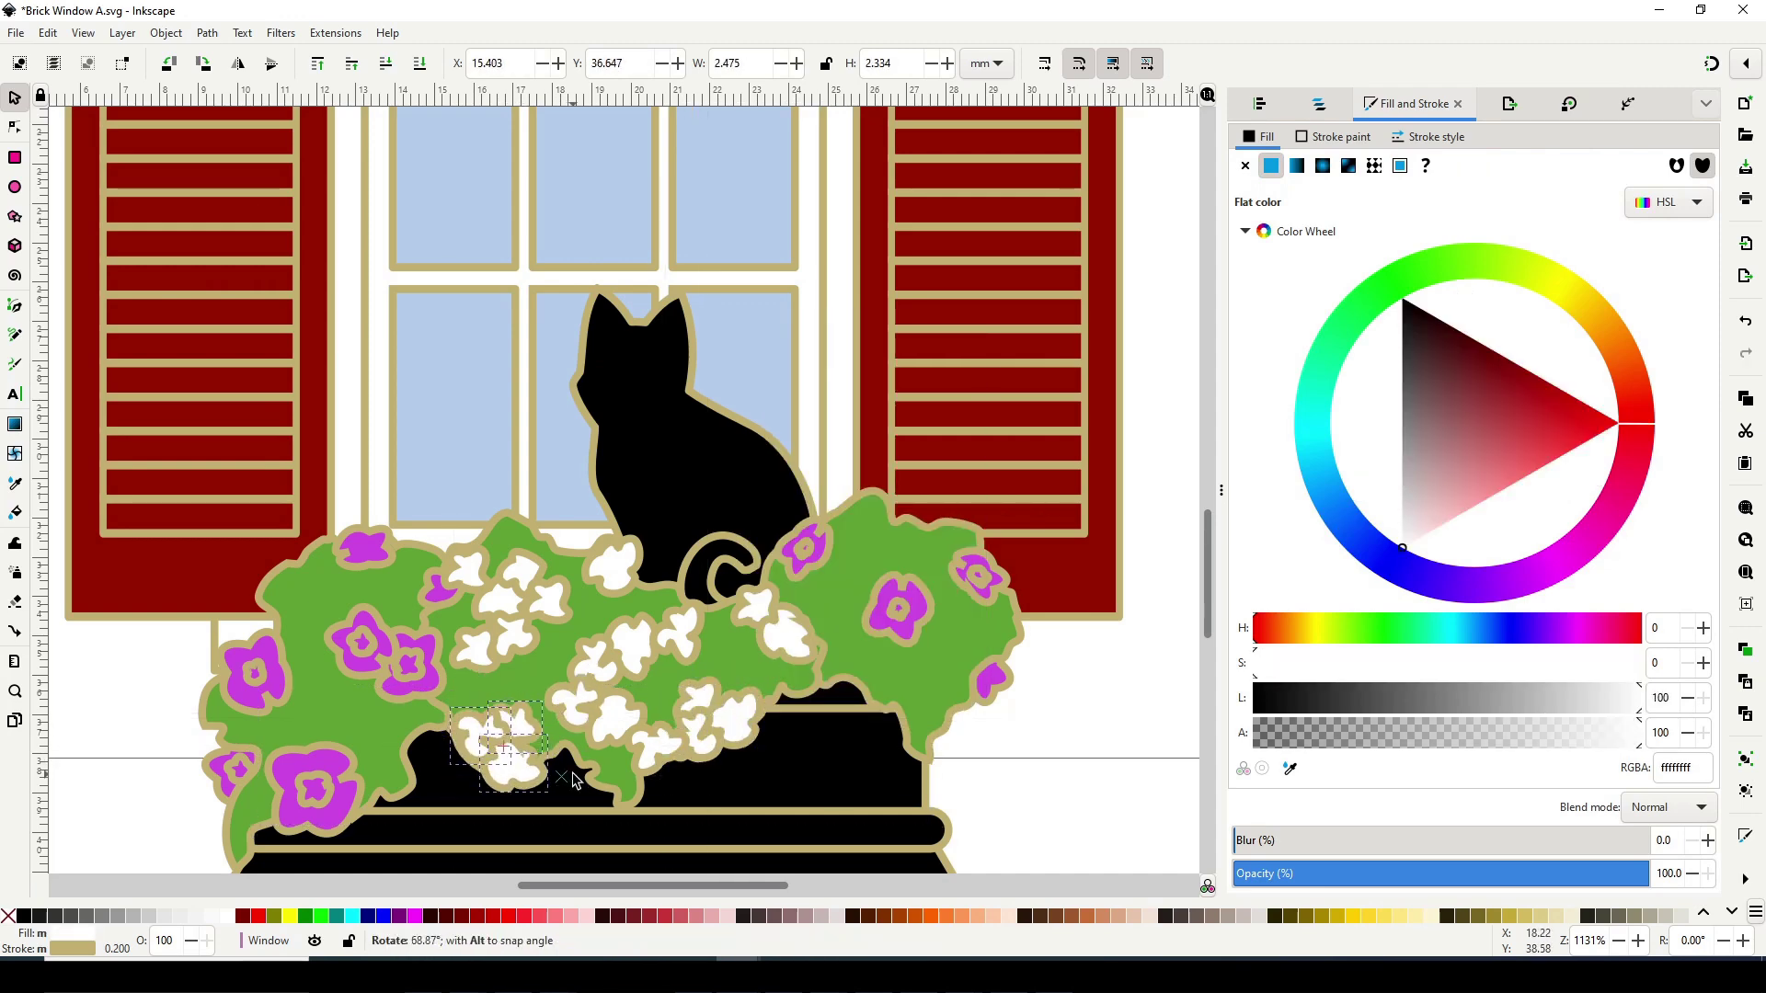
key(minus)
key(minus)
key(minus)
key(minus)
click(1082, 767)
Copy purple flowers onto the right bush, placing one near its lower edge and one on its top edge
key(plus)
key(plus)
key(plus)
click(435, 599)
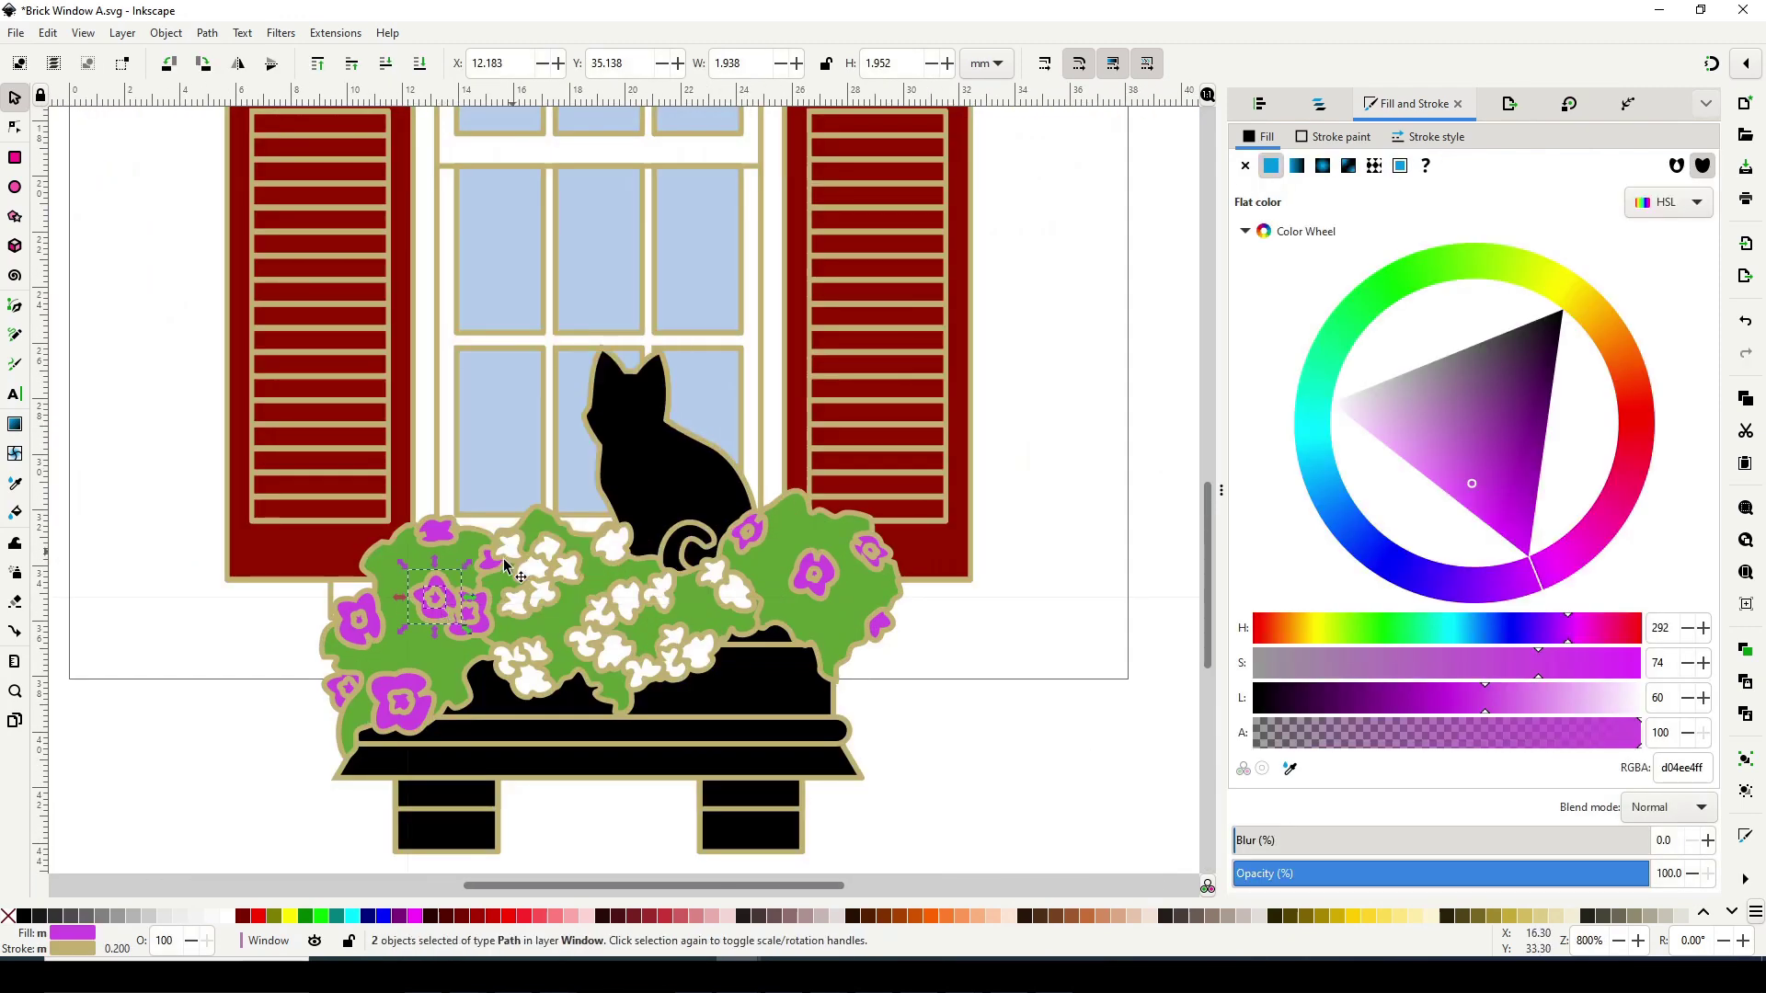
drag(825, 676, 840, 504)
right_click(810, 646)
click(855, 317)
click(839, 504)
click(977, 693)
Select the star-shaped centres of the purple flowers on both bushes and fill them with the gold outline colour c3b070
key(minus)
key(plus)
drag(340, 683, 350, 696)
shift+click(395, 701)
shift+click(357, 621)
key(n)
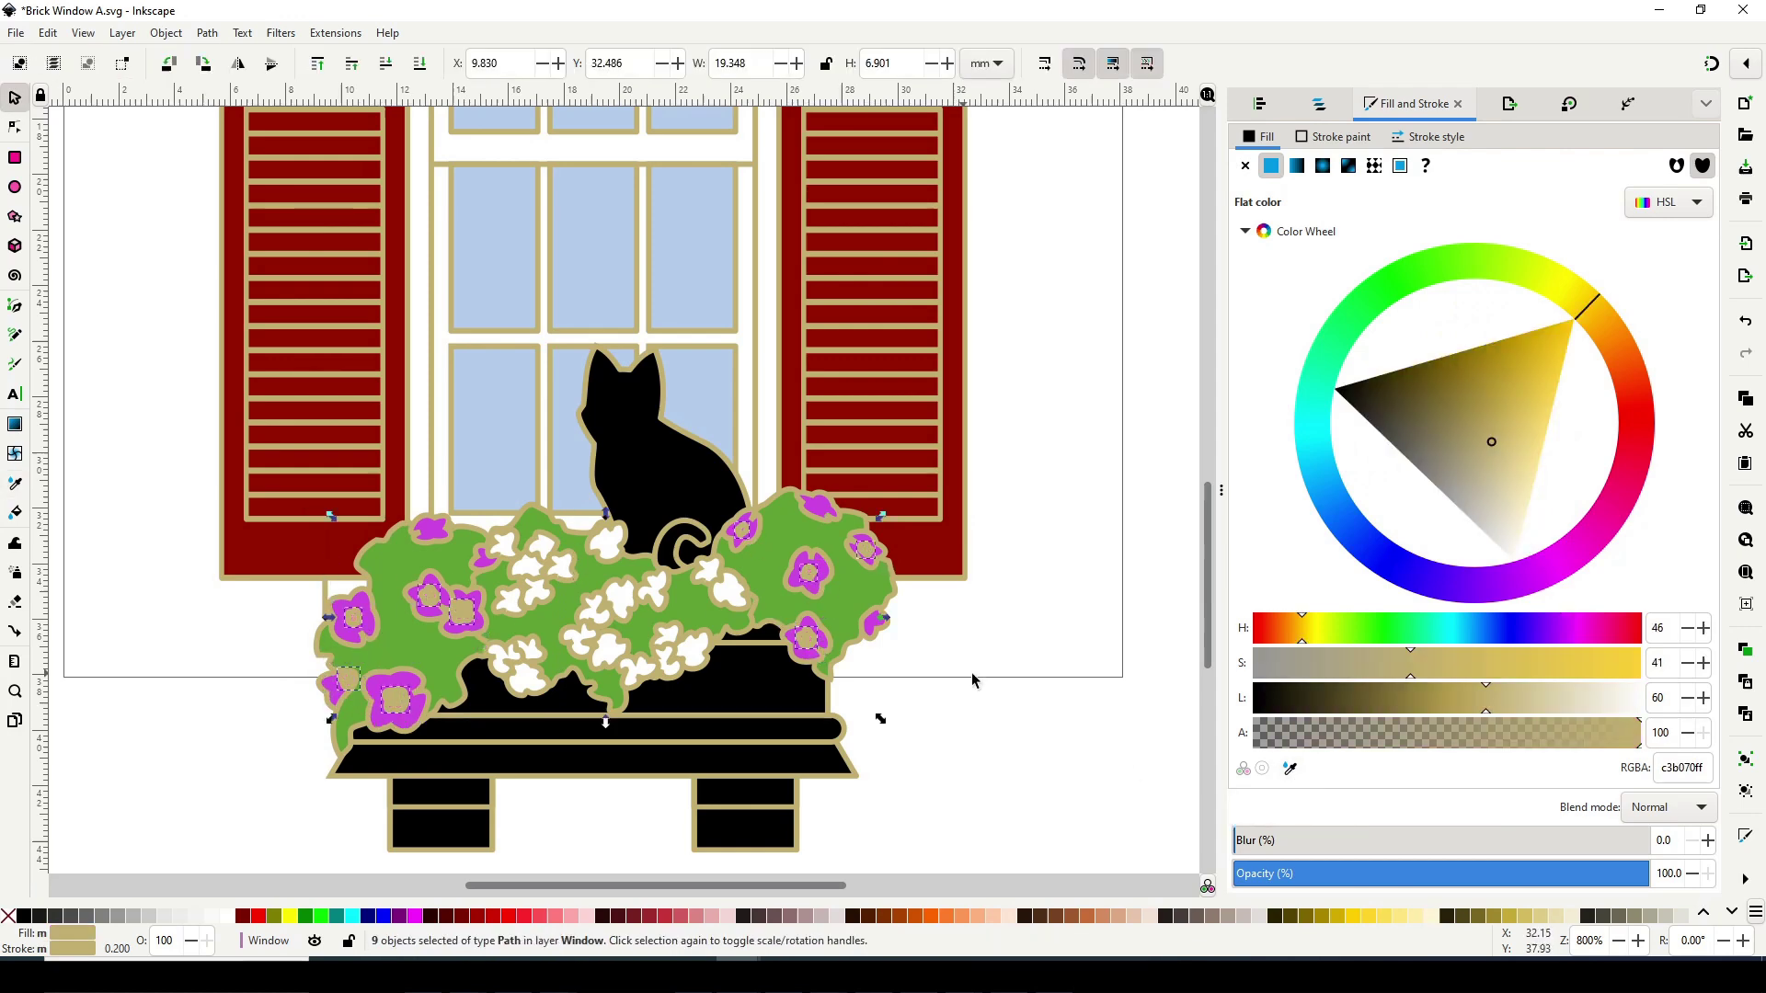
key(Escape)
Adjust a node on the outline where the middle bush meets the right bush
key(plus)
key(plus)
click(750, 598)
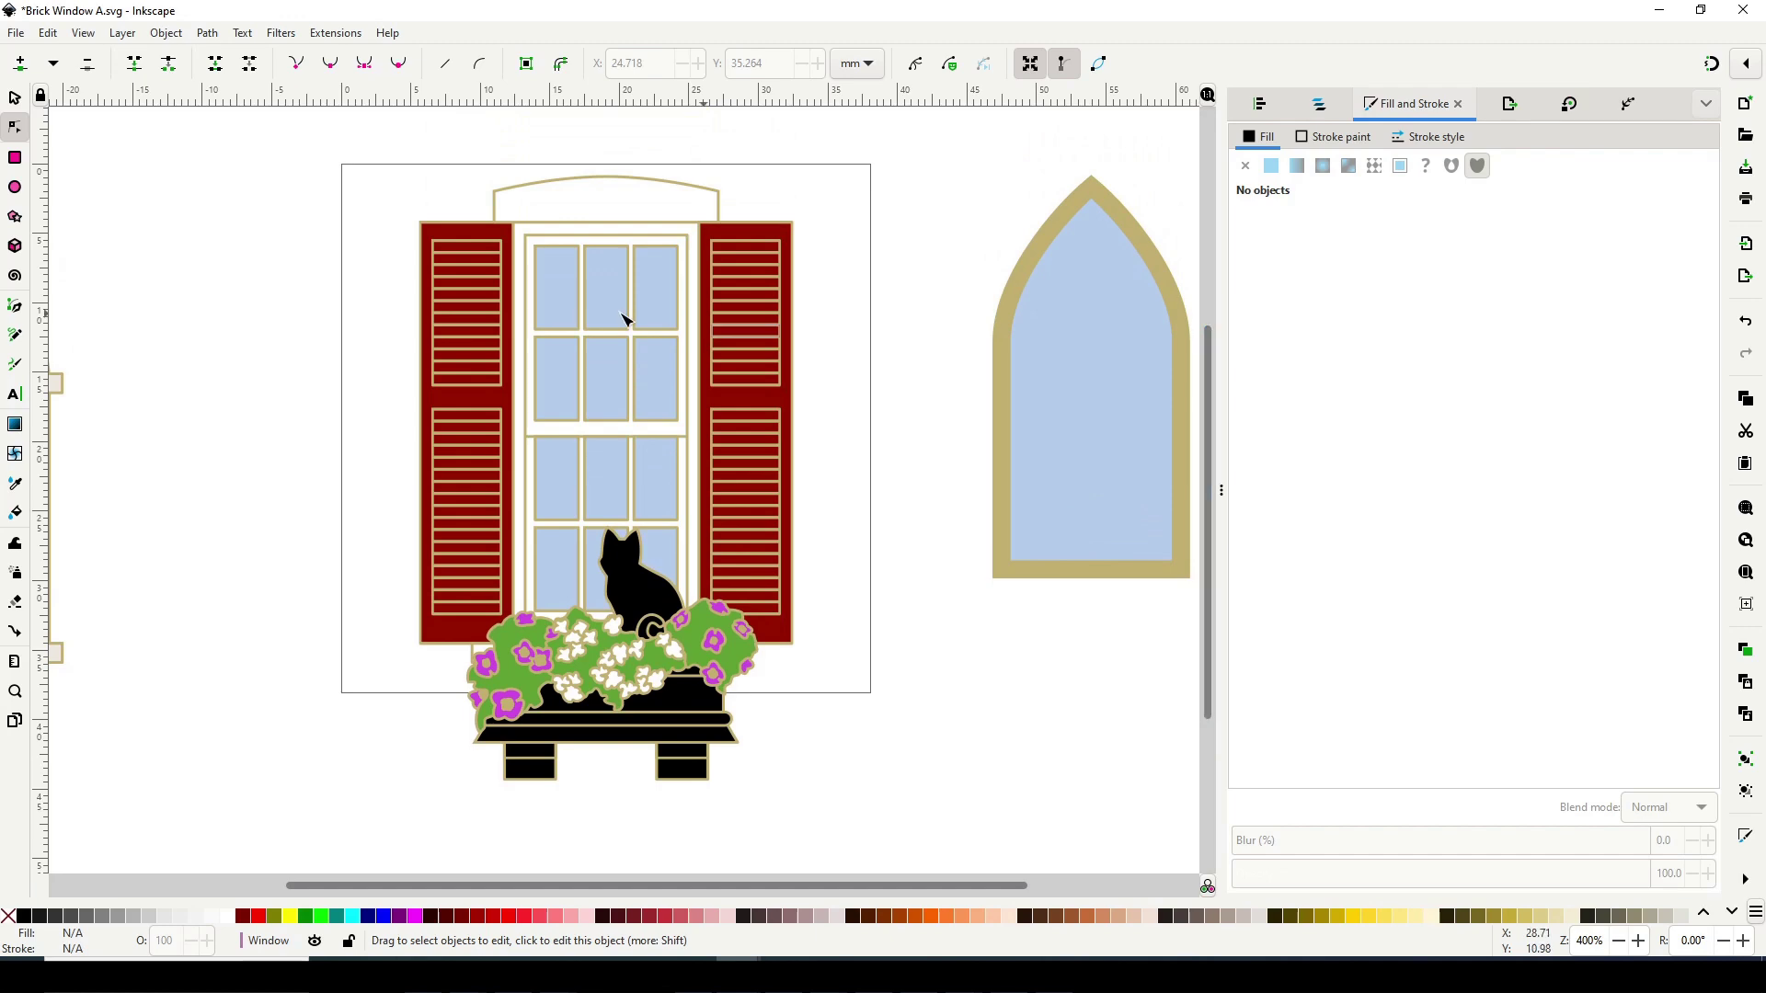
Unite all parts of the window into one silhouette, fill it with bright green and open its stroke style settings
key(s)
drag(350, 156, 917, 819)
click(207, 33)
click(229, 123)
click(1416, 385)
click(1428, 136)
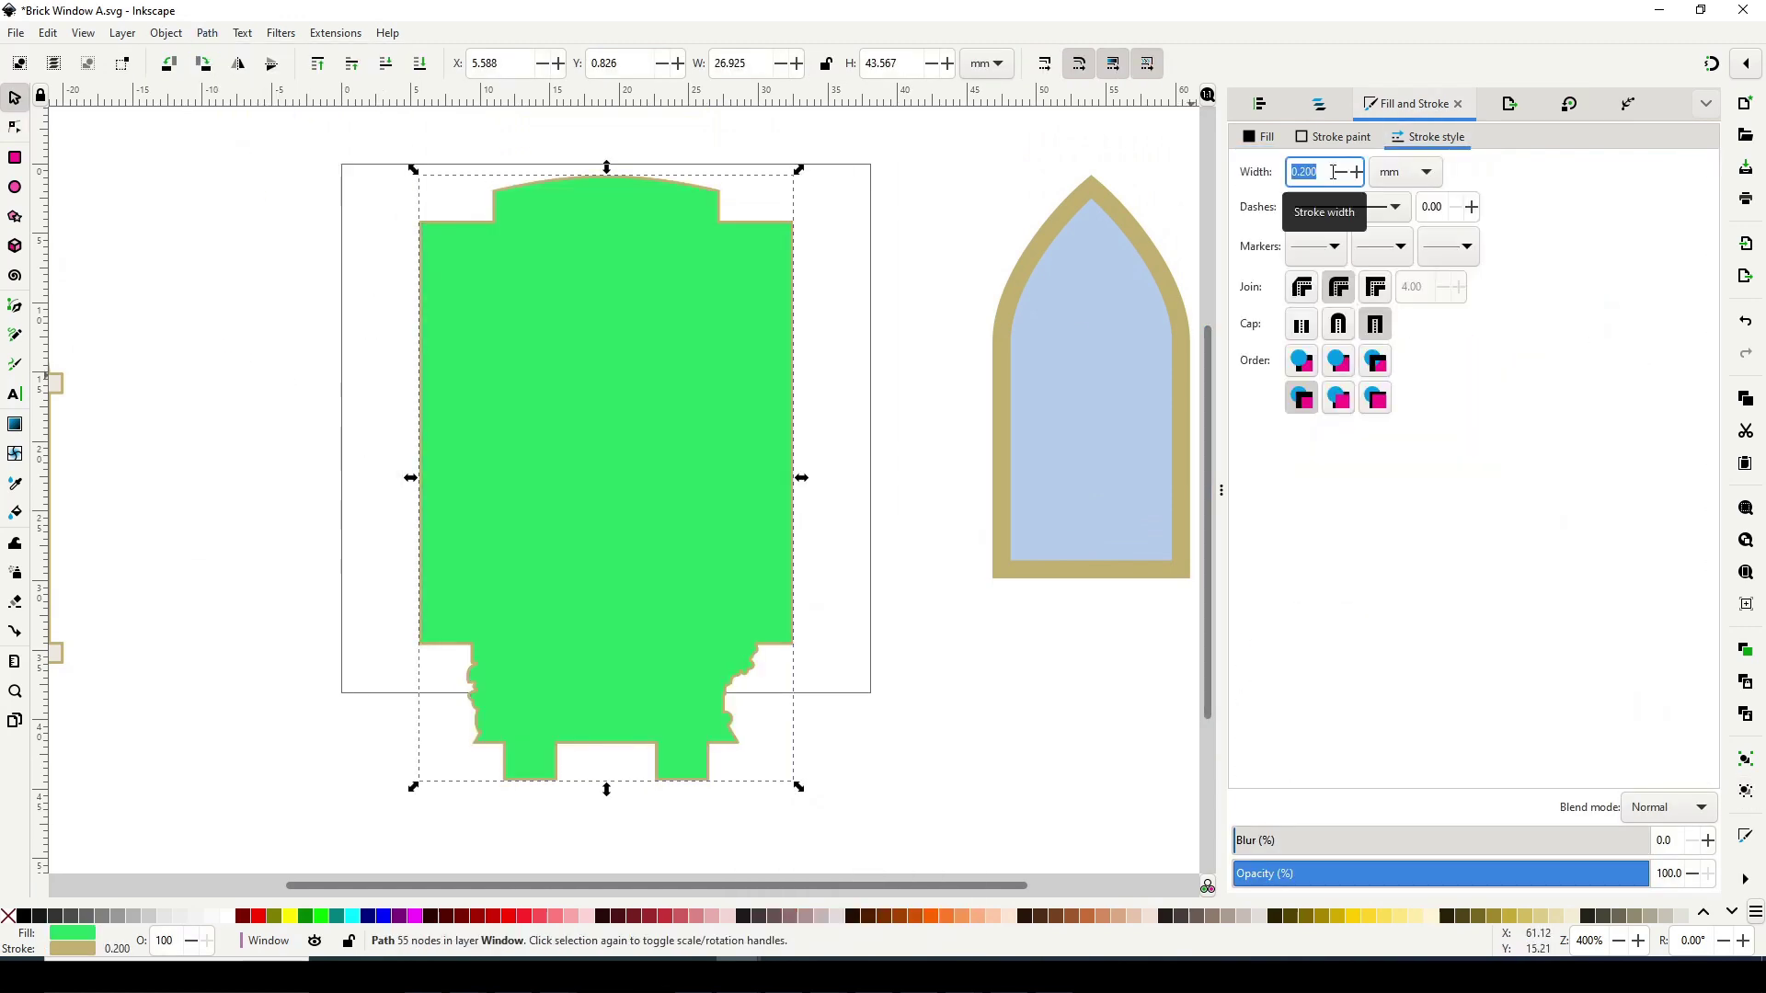